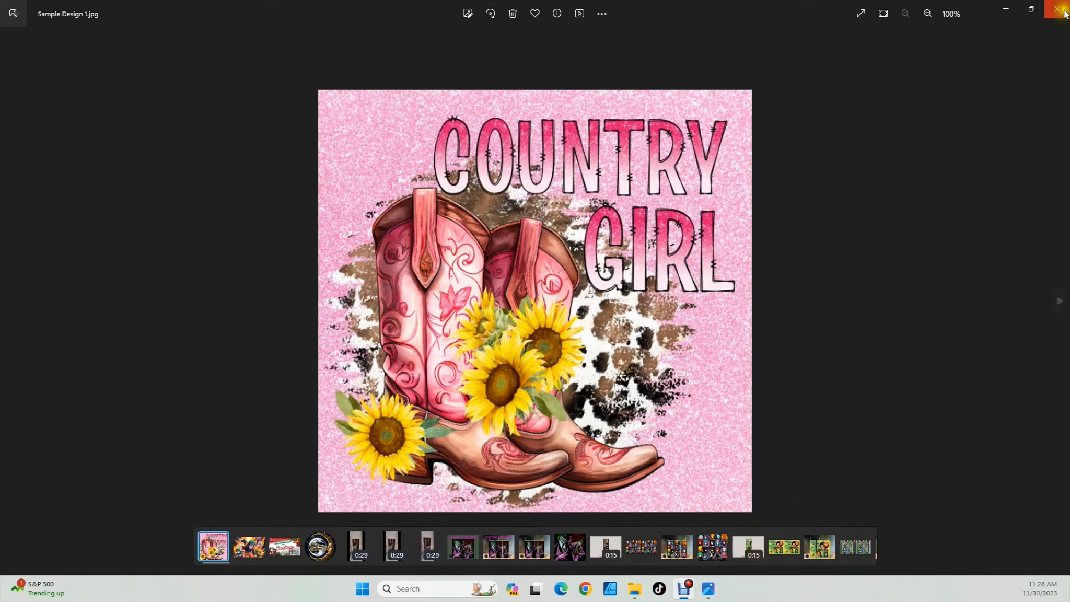
# Step: Check the pixel size and DPI of the Sample Design 1 image in its file information
pyautogui.click(1057, 9)
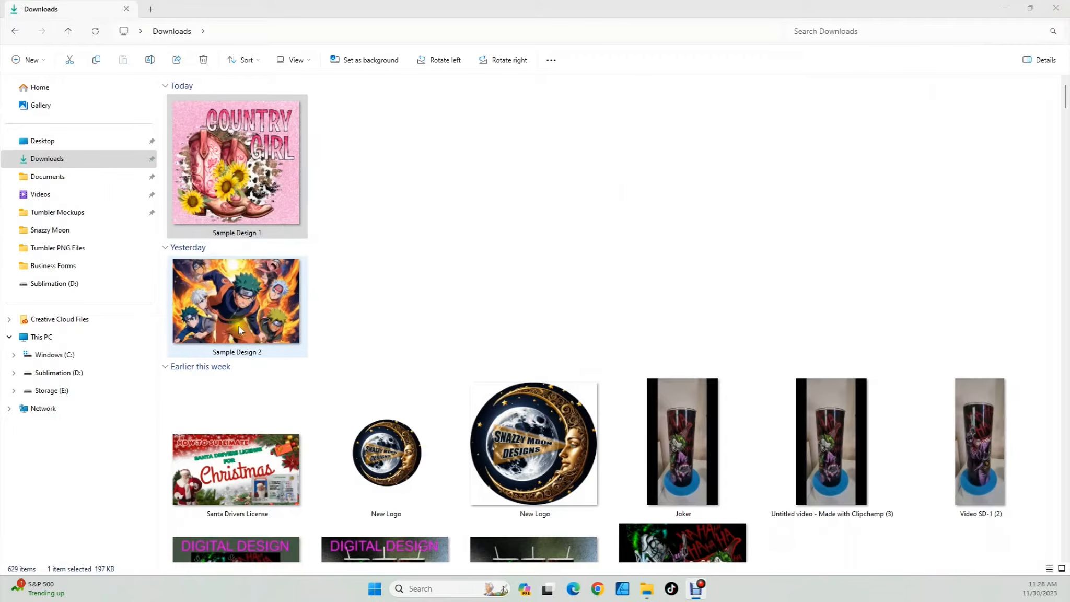
pyautogui.click(478, 262)
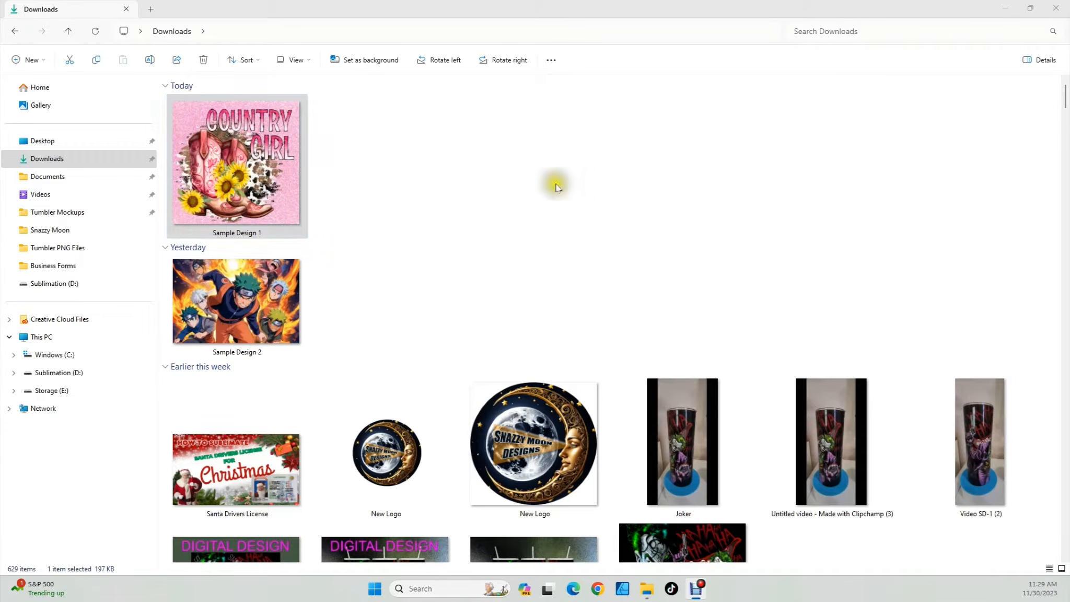
pyautogui.doubleClick(241, 181)
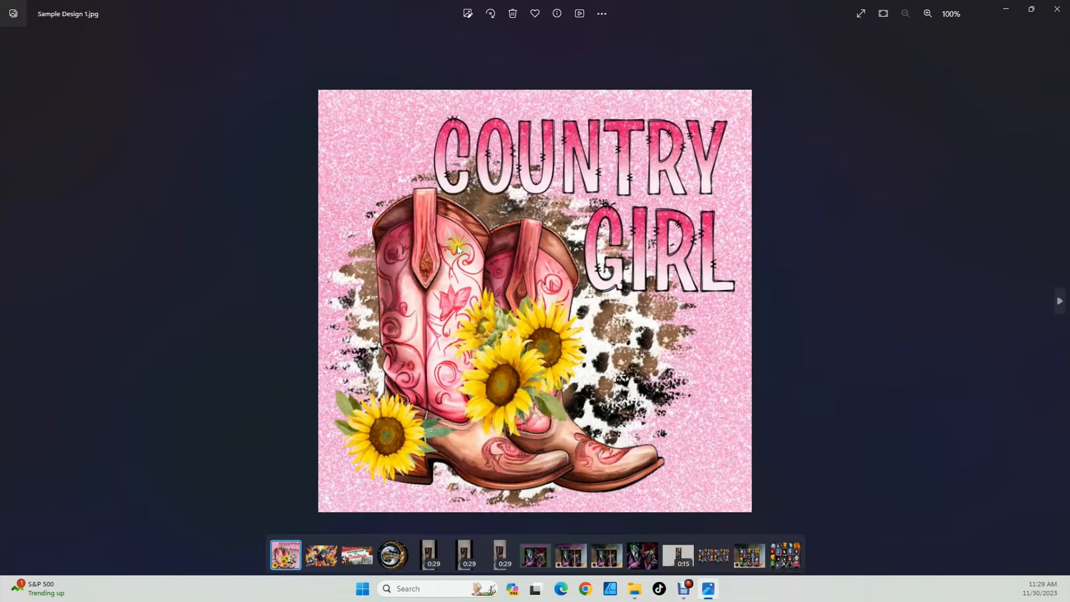
pyautogui.click(557, 13)
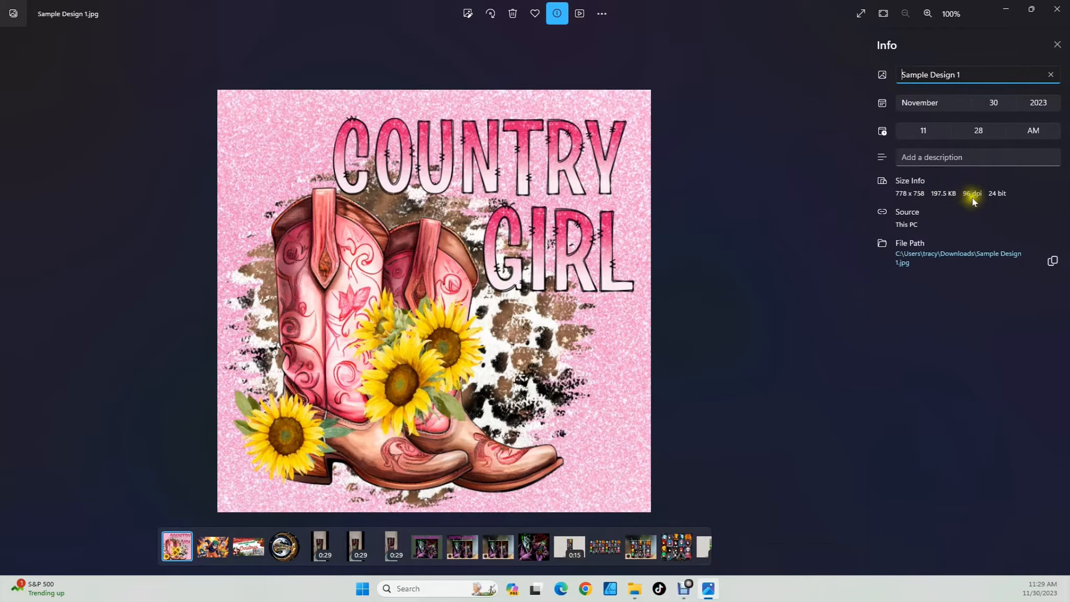
pyautogui.click(901, 198)
pyautogui.click(1055, 10)
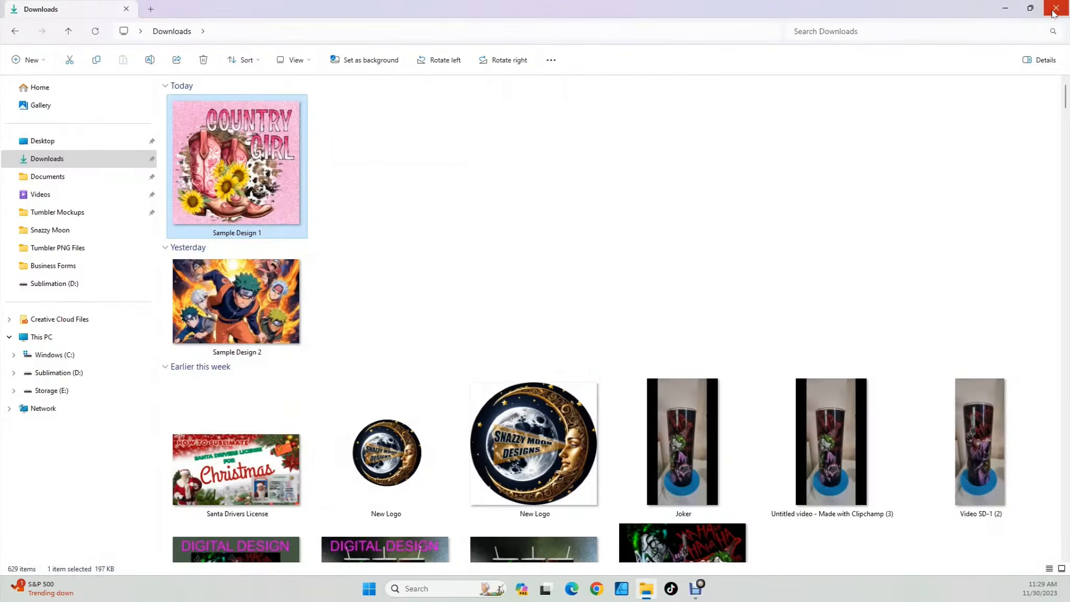
pyautogui.click(572, 591)
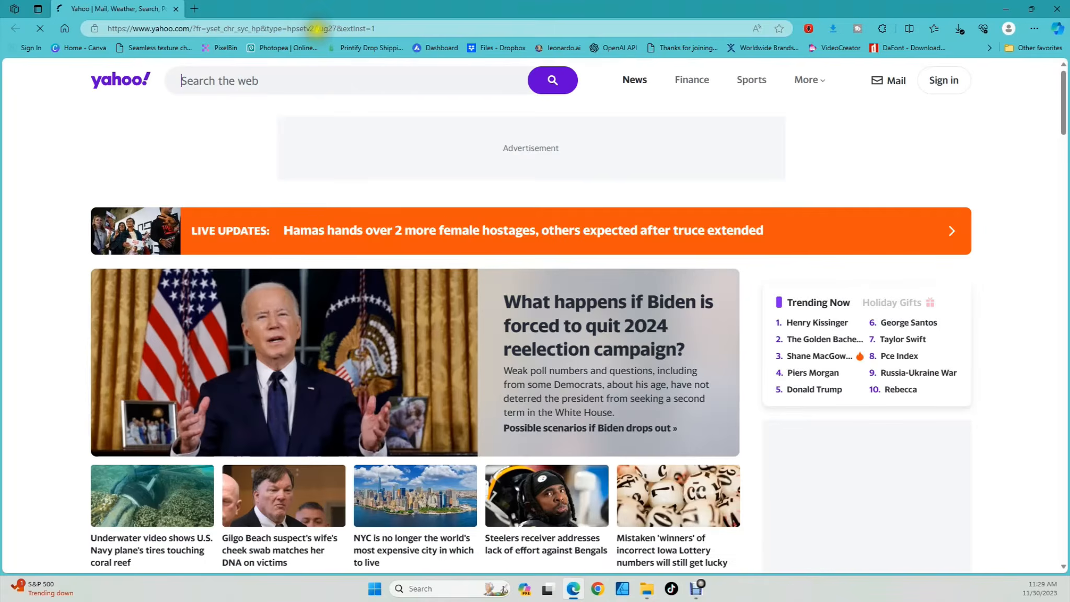
pyautogui.click(319, 29)
pyautogui.write('w')
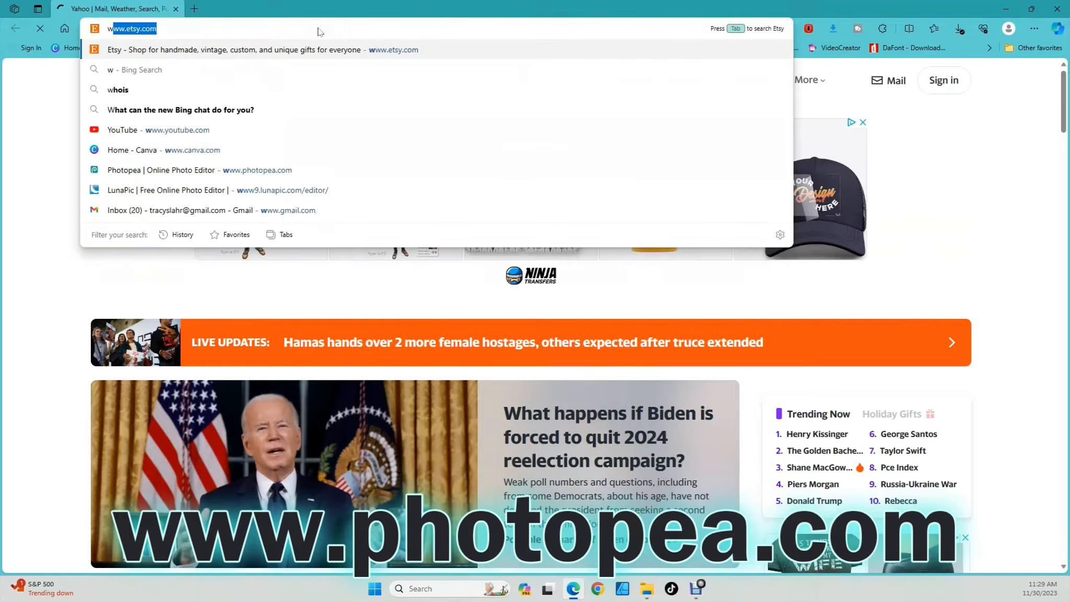
pyautogui.write('ww.pho')
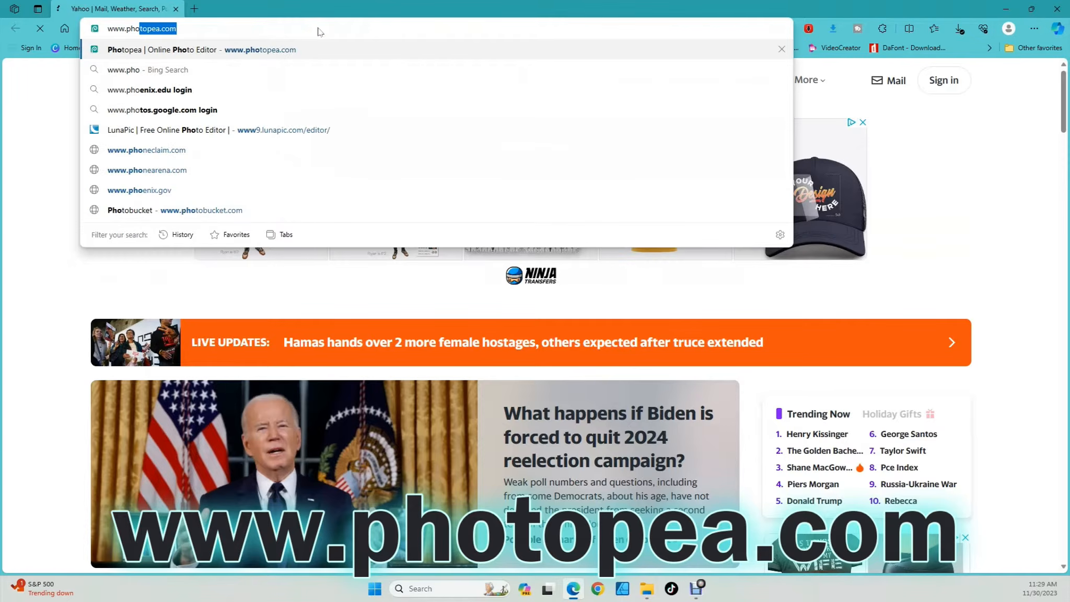
pyautogui.write('topea.com')
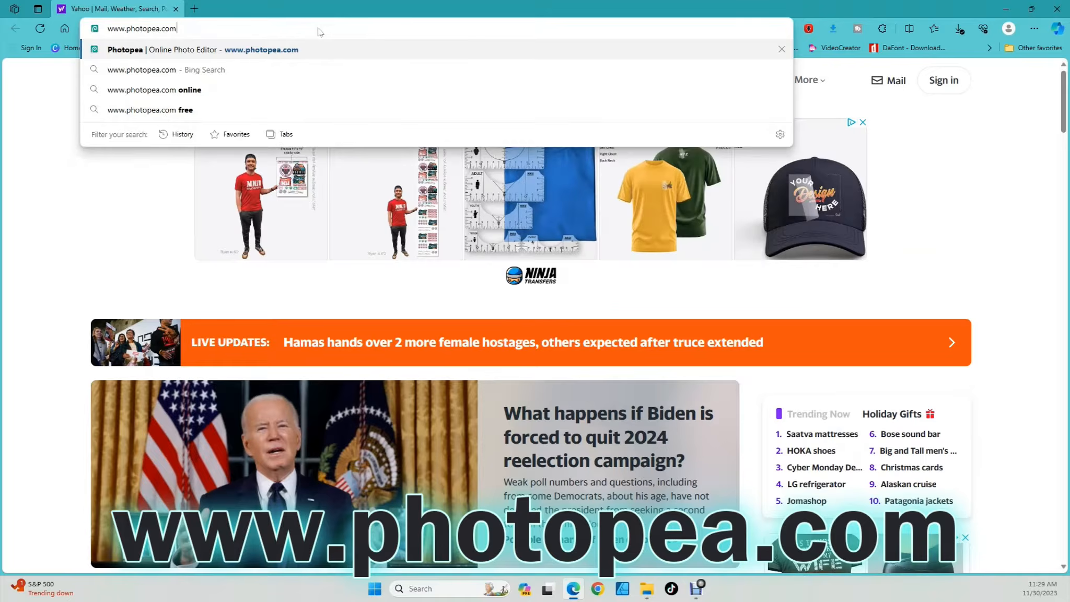
pyautogui.press('Return')
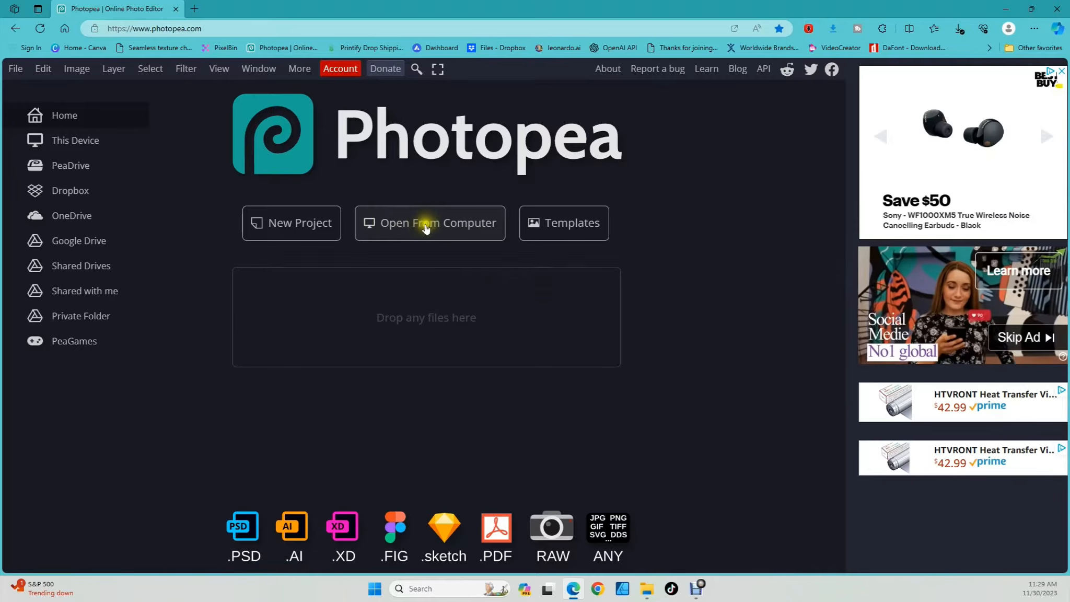
pyautogui.click(421, 230)
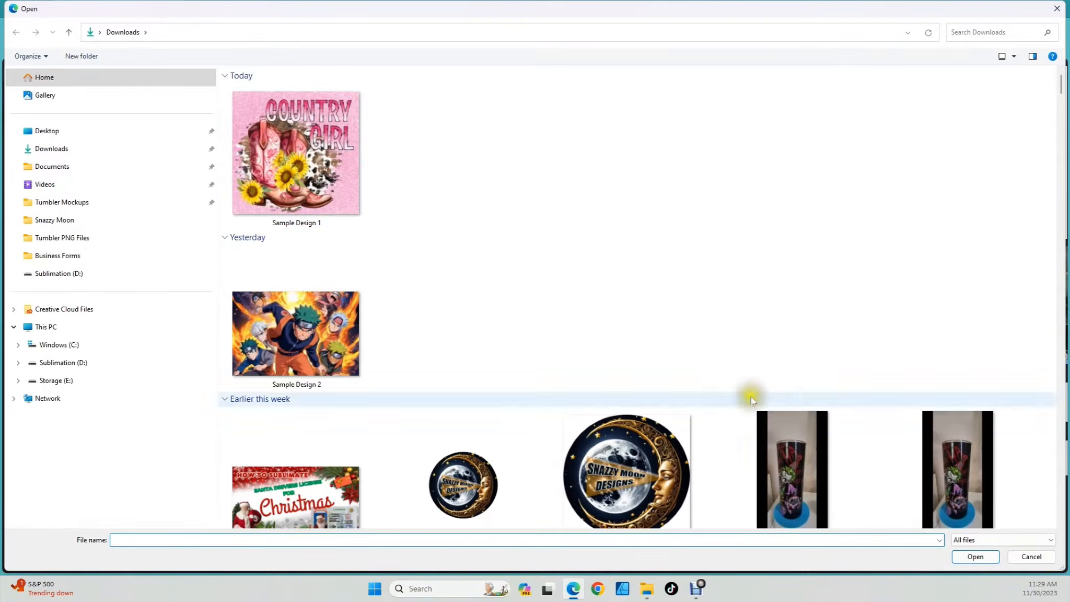
pyautogui.doubleClick(293, 156)
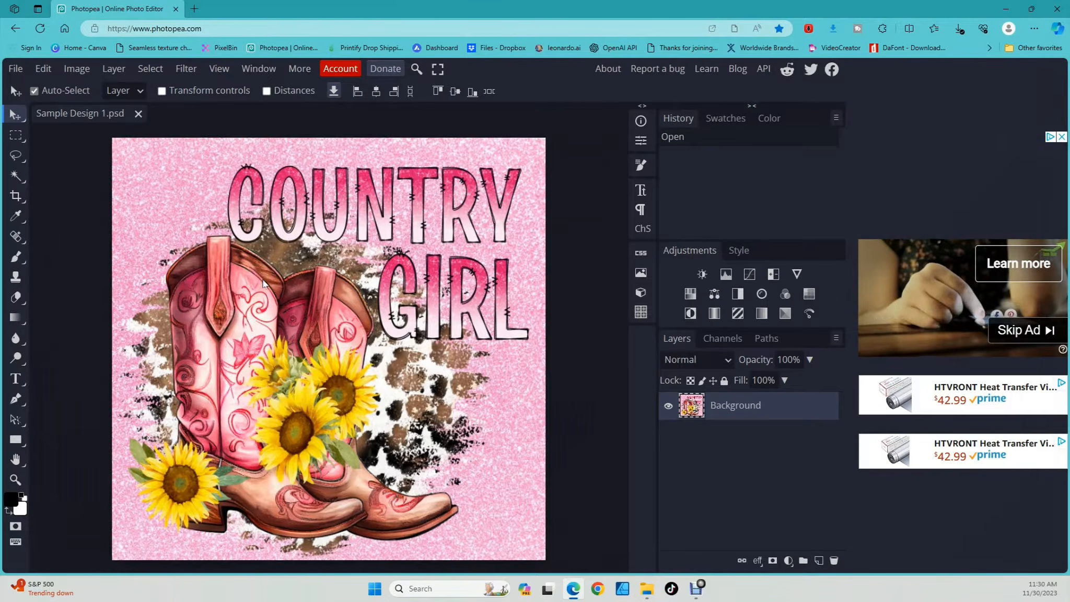
# Step: Bring up the image size settings for the design and change the dimension units from pixels to inches
pyautogui.click(77, 70)
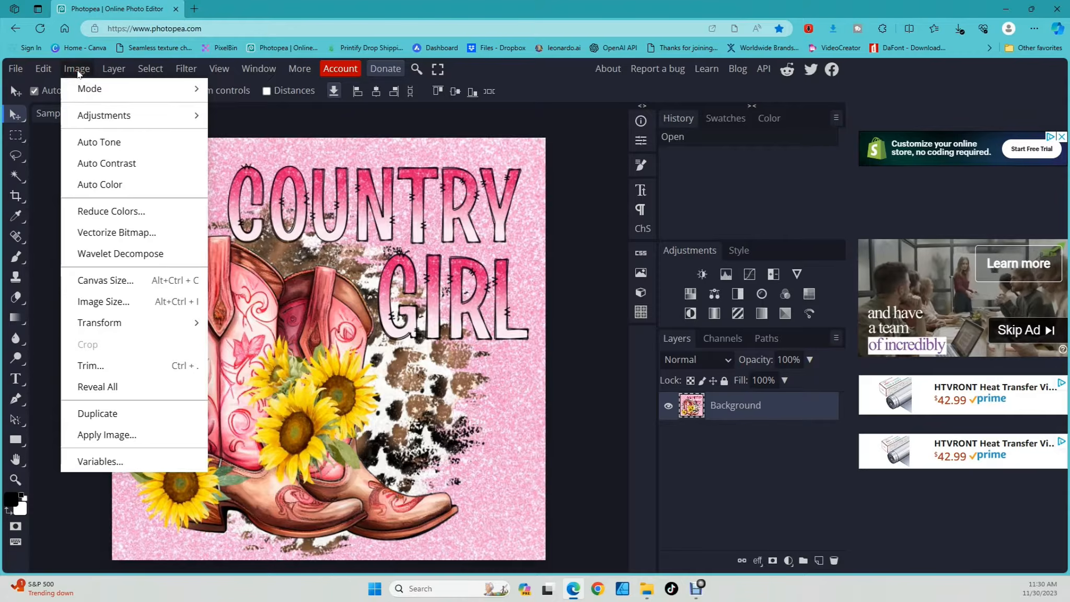
pyautogui.click(93, 303)
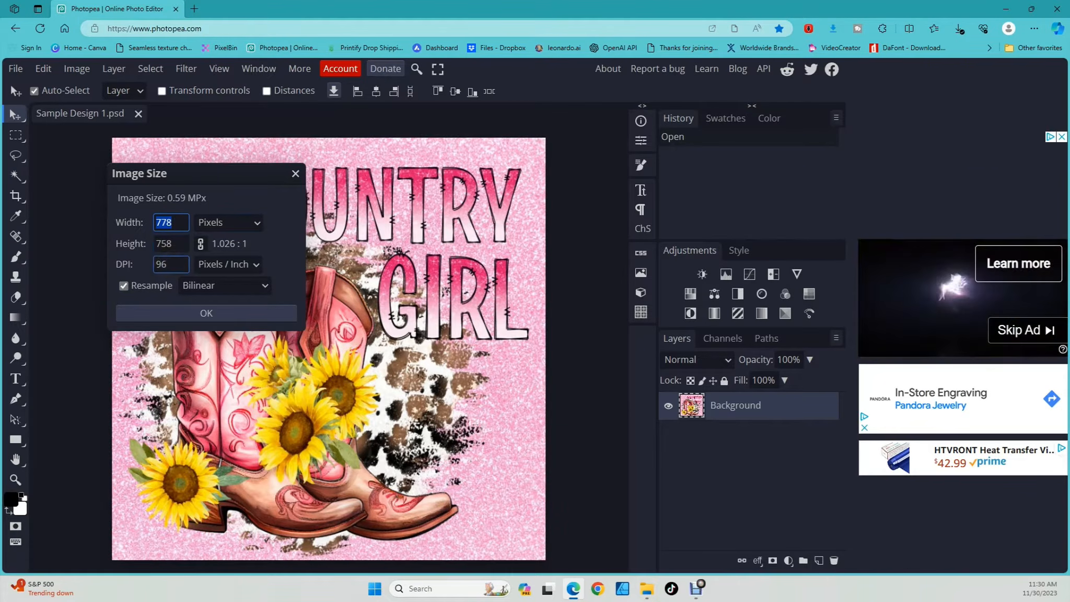
pyautogui.click(255, 224)
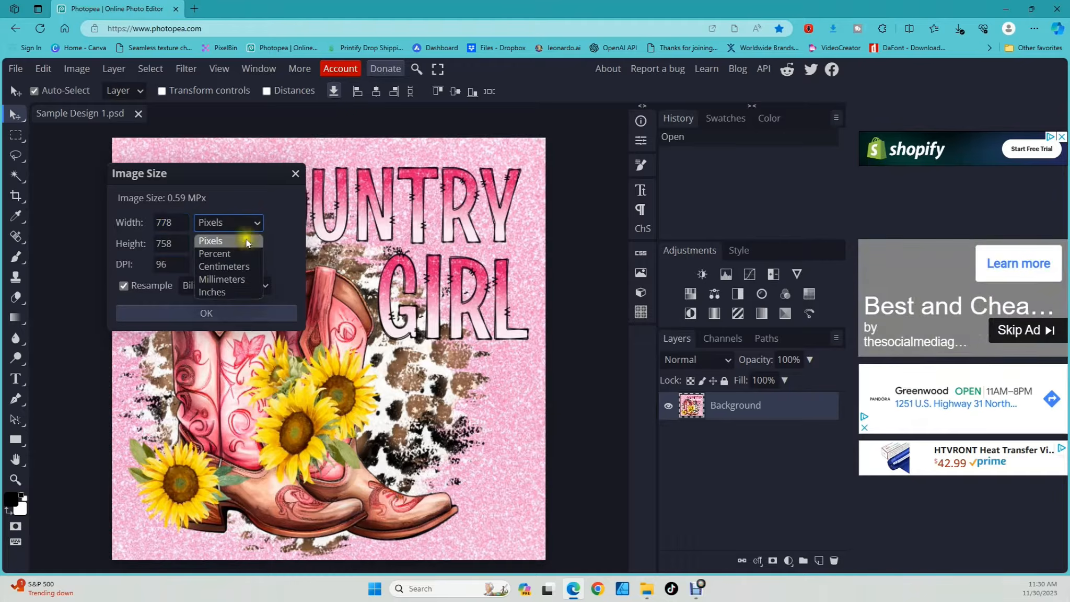
pyautogui.click(231, 291)
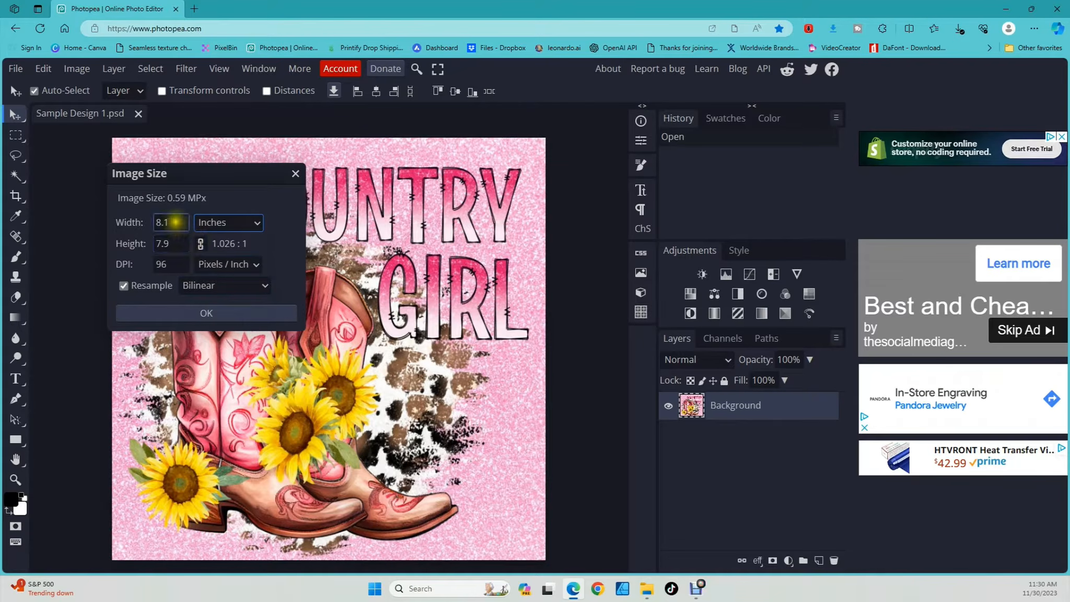
# Step: Enter an image width of 9.3 inches, followed by a height of 8.2 inches
pyautogui.click(175, 222)
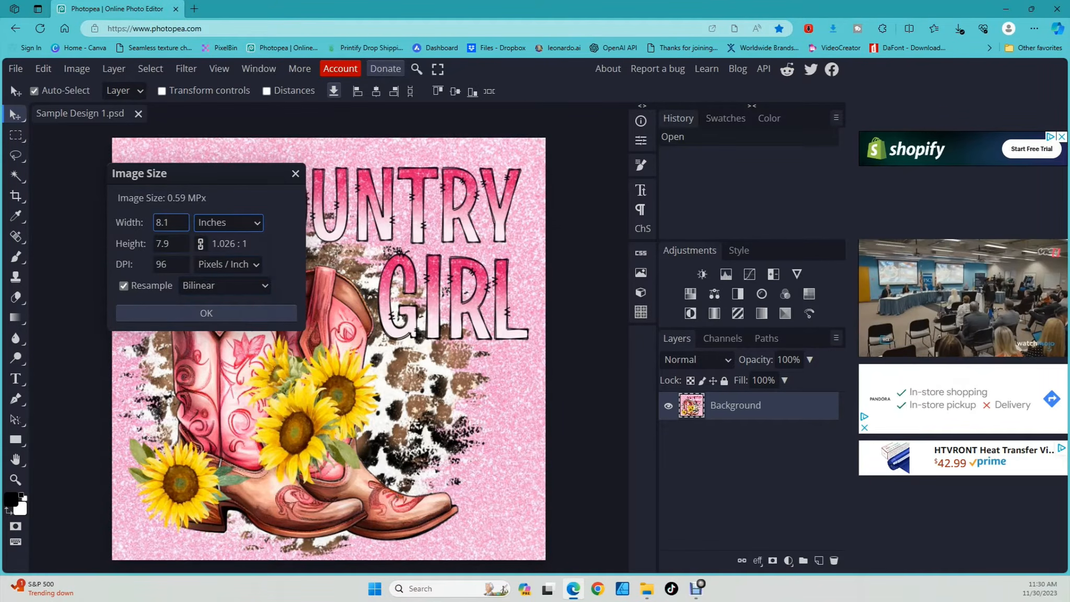
pyautogui.doubleClick(157, 222)
pyautogui.write('9.3')
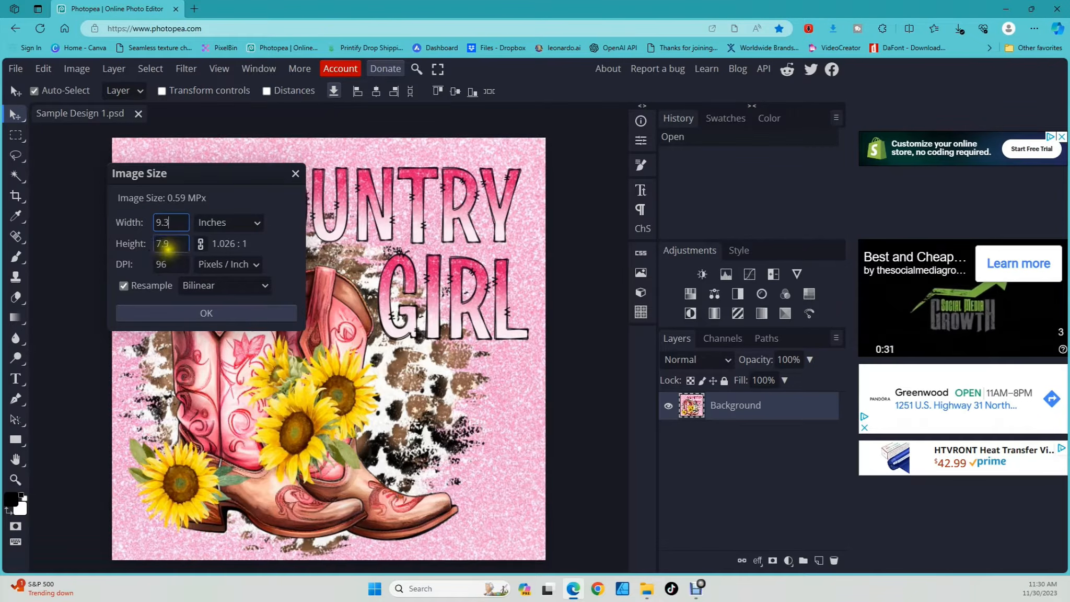
pyautogui.click(171, 244)
pyautogui.moveTo(172, 244); pyautogui.dragTo(151, 250)
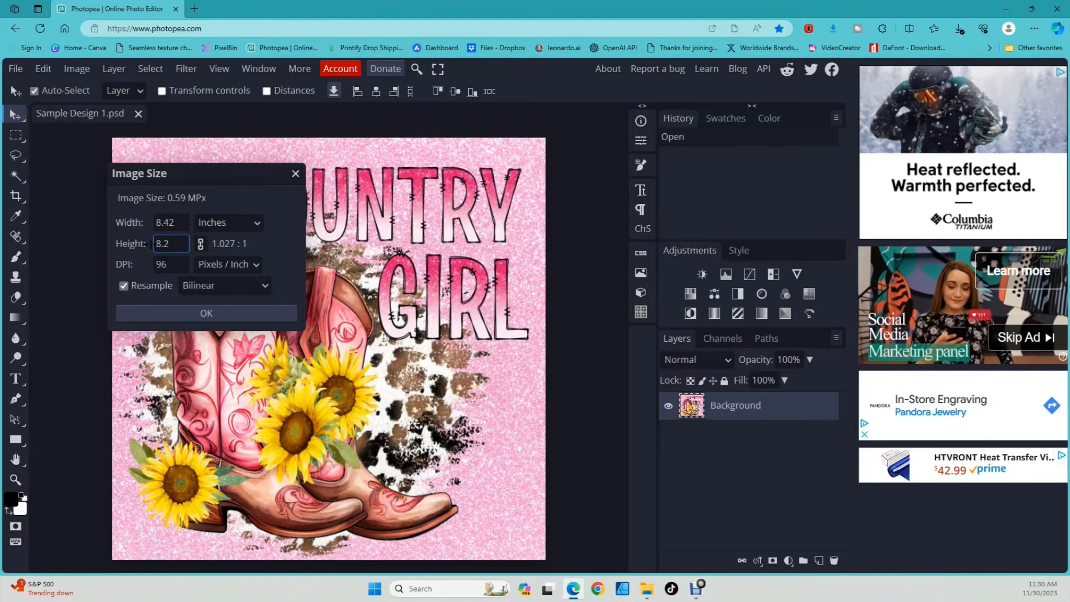
# Step: Set the width to 9.3 inches independently of the aspect ratio, with the height at 8.2 inches
pyautogui.click(165, 222)
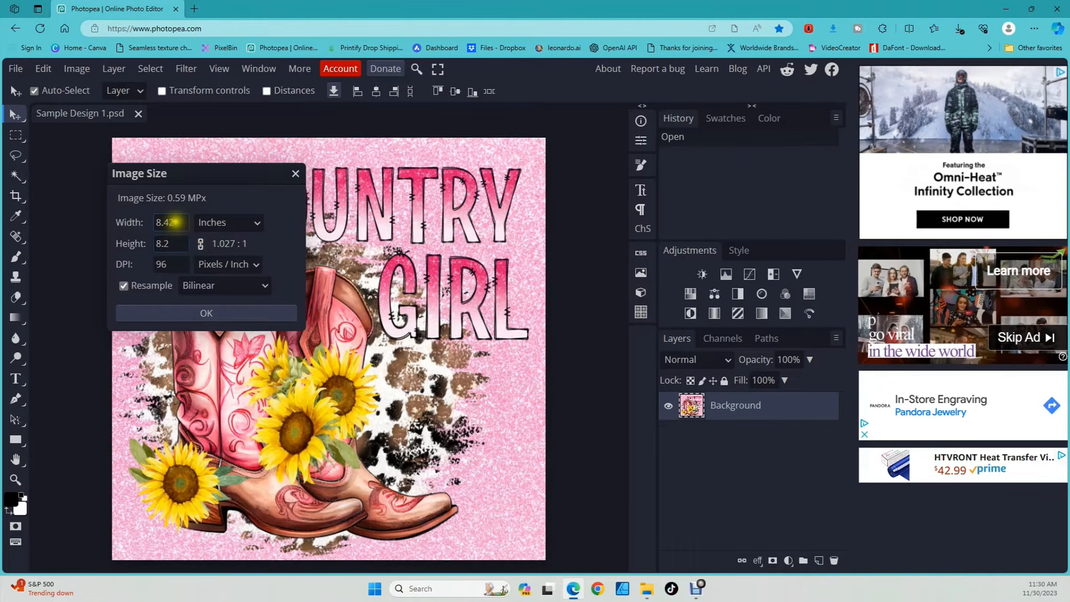
pyautogui.doubleClick(168, 222)
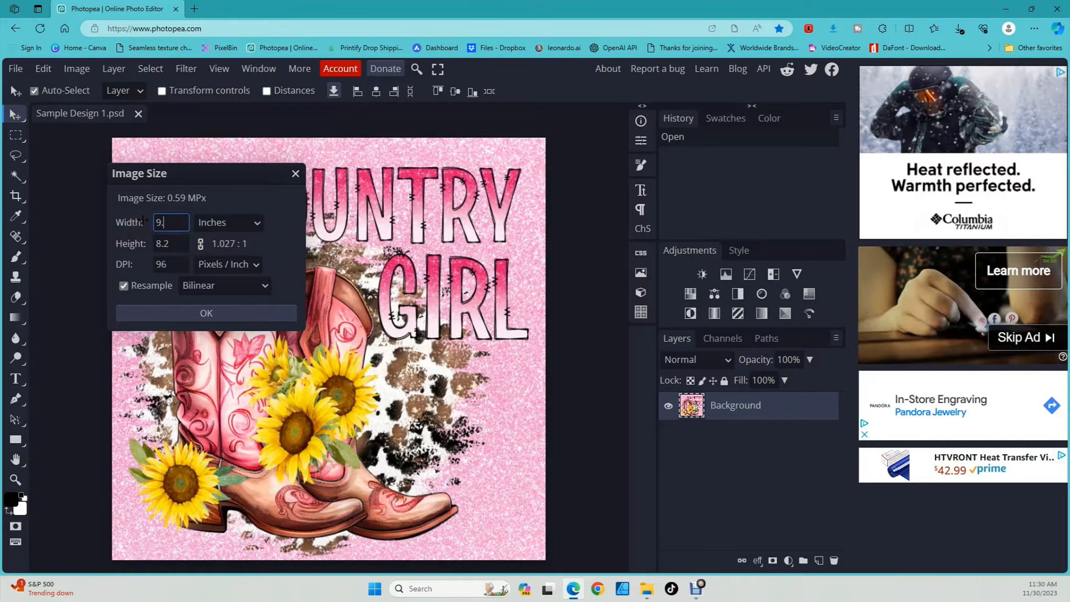
pyautogui.click(164, 244)
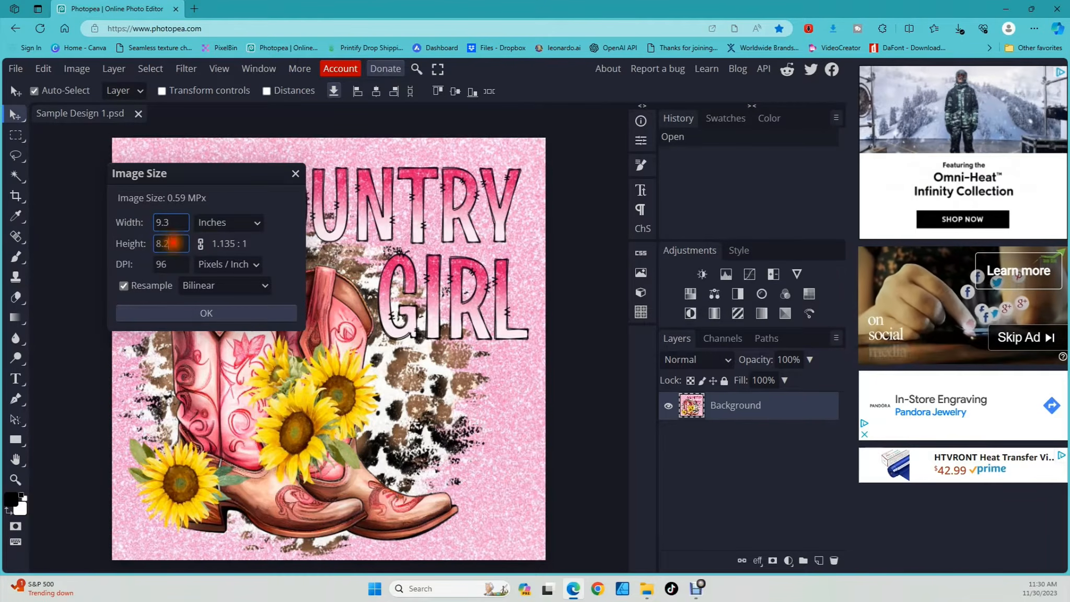
pyautogui.write('8')
pyautogui.press('Return')
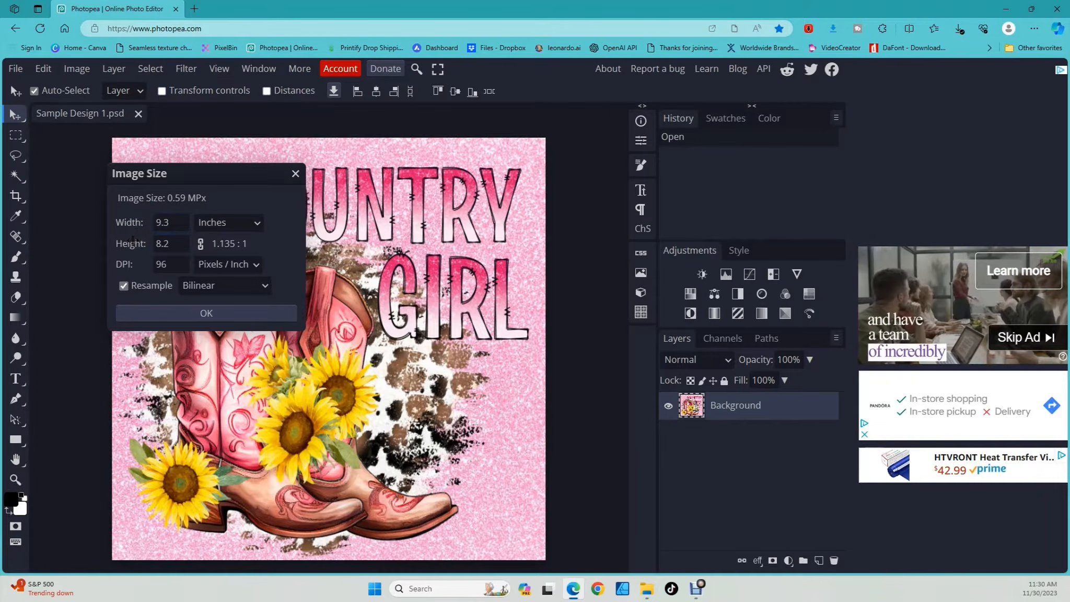
# Step: Set the image resolution to 300 DPI and apply the new image size
pyautogui.click(164, 263)
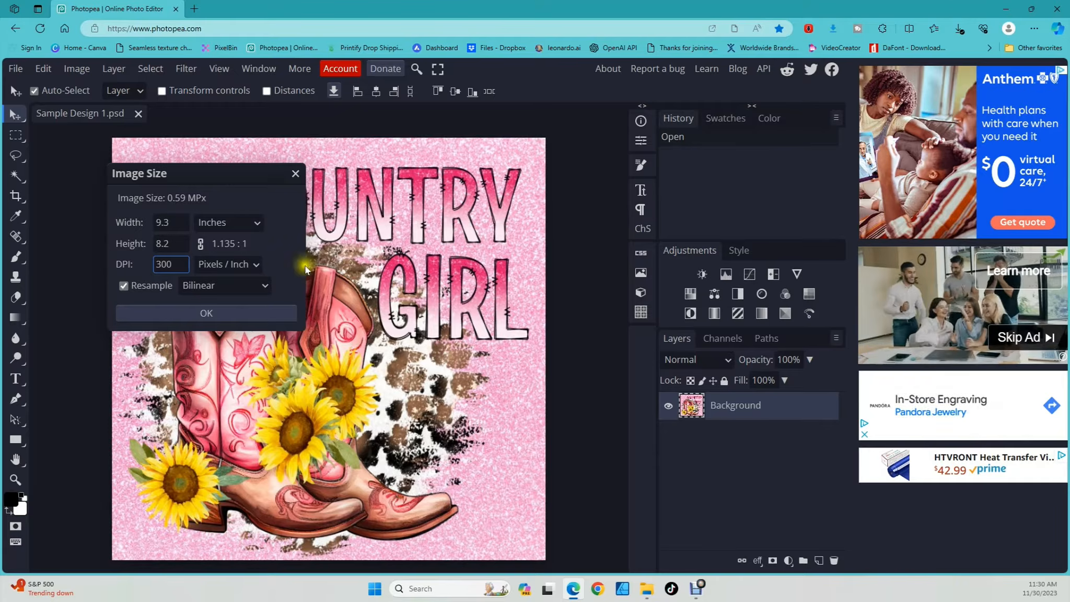
pyautogui.click(166, 265)
pyautogui.click(192, 318)
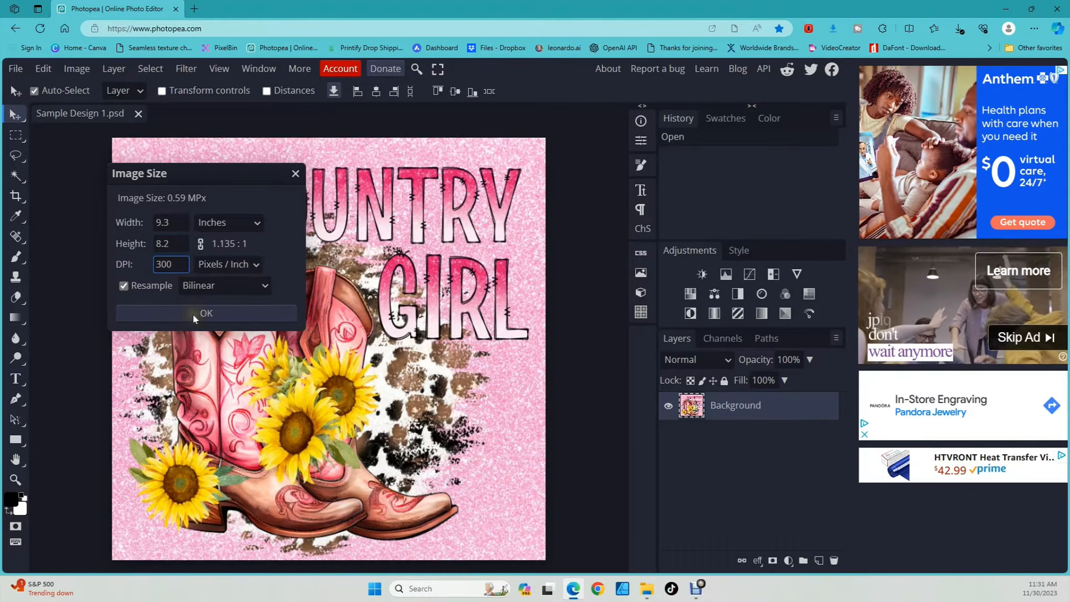
pyautogui.click(193, 315)
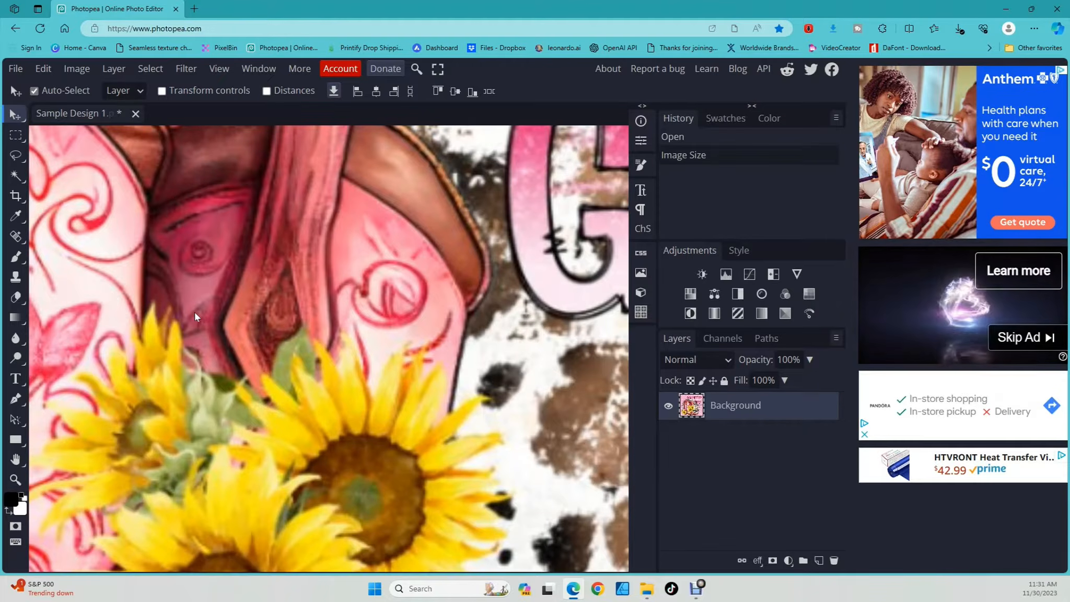
# Step: Fit the whole resized design into the viewing area
pyautogui.click(334, 300)
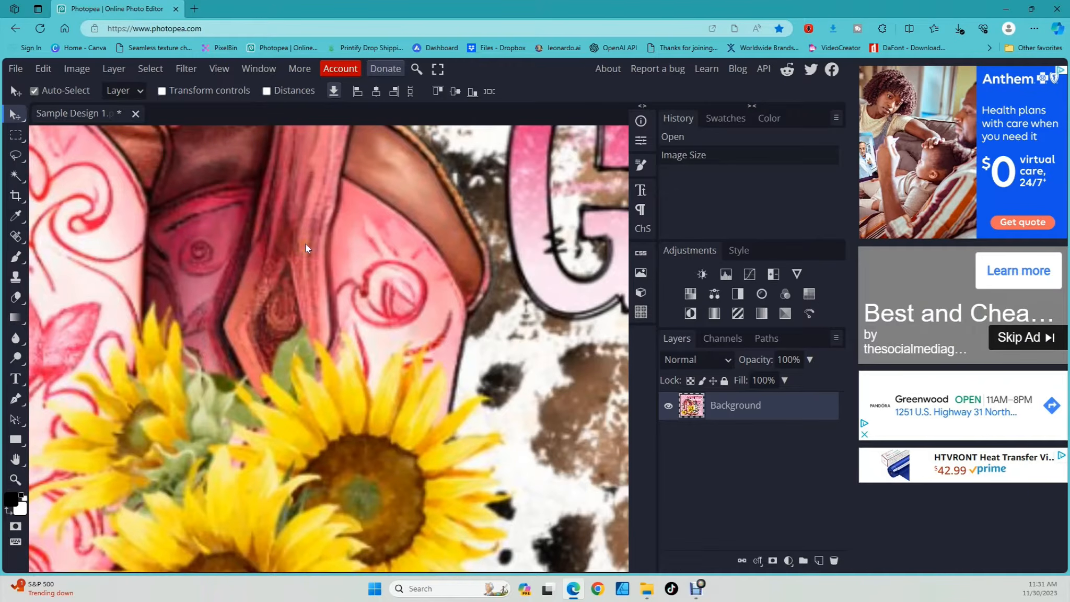
pyautogui.click(300, 118)
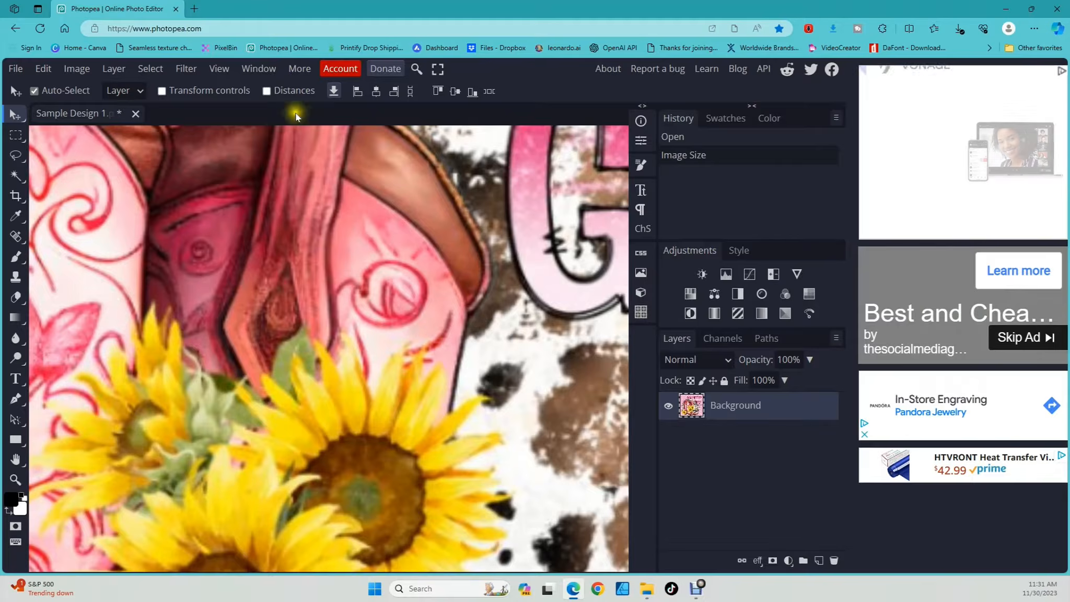
pyautogui.click(219, 70)
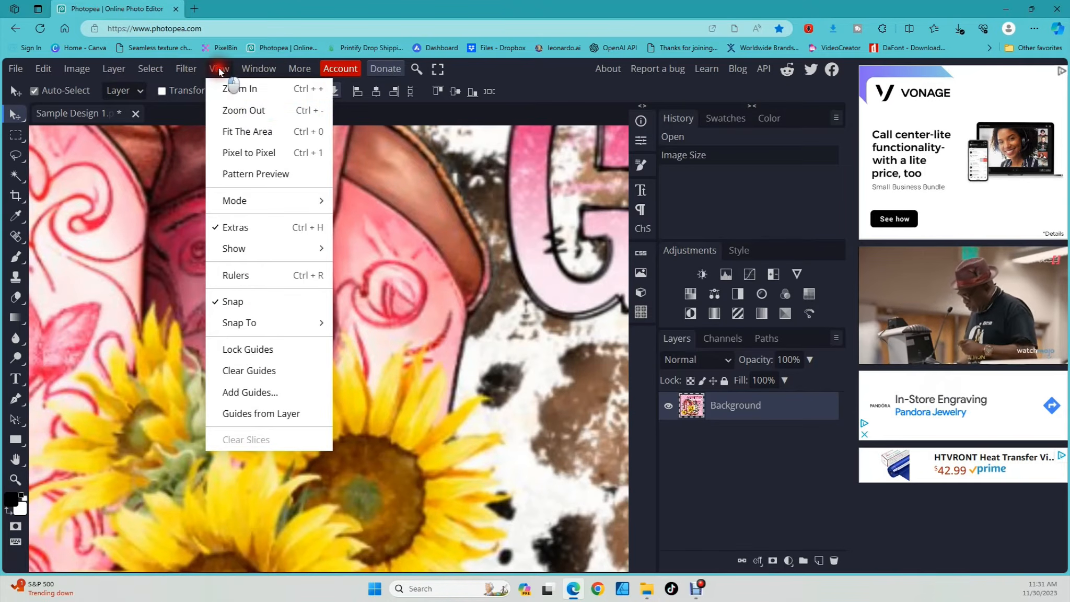
pyautogui.click(235, 132)
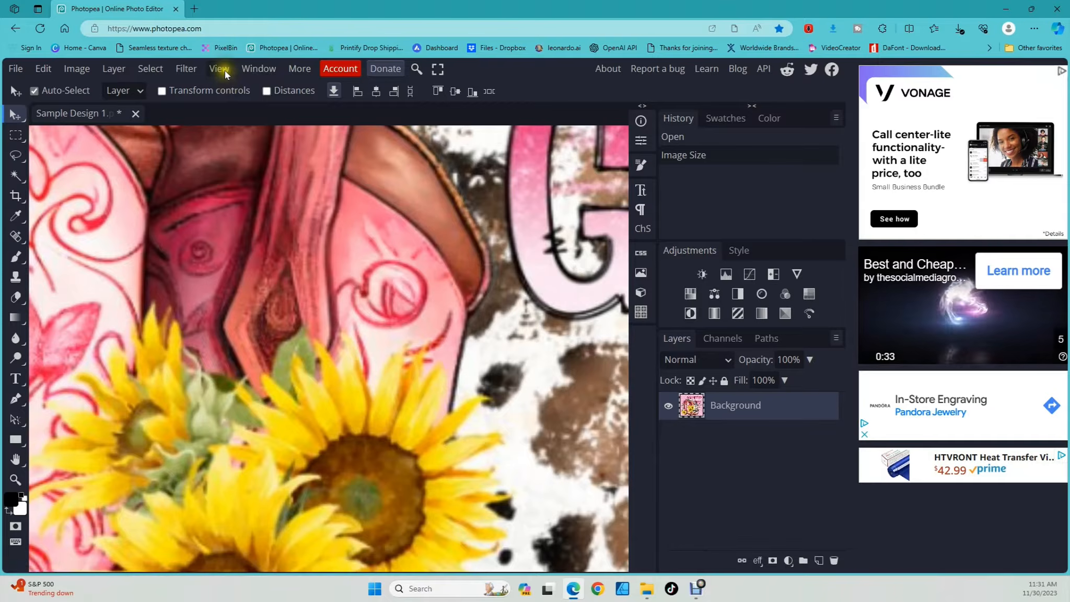
pyautogui.click(219, 68)
pyautogui.click(231, 132)
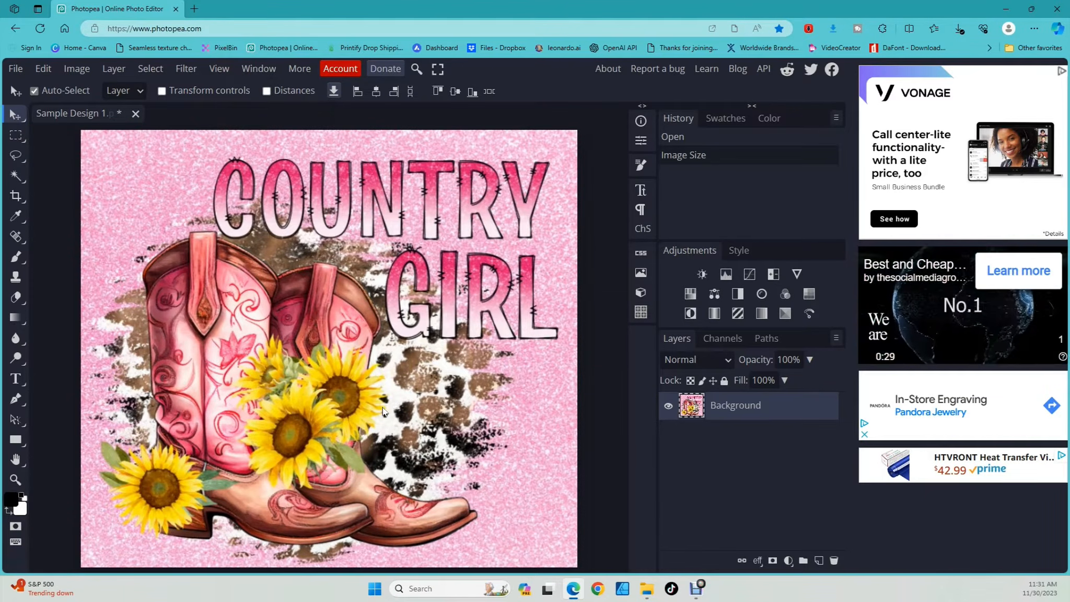
# Step: Review the resized design's width, height and DPI in the image size settings and accept them unchanged
pyautogui.click(77, 69)
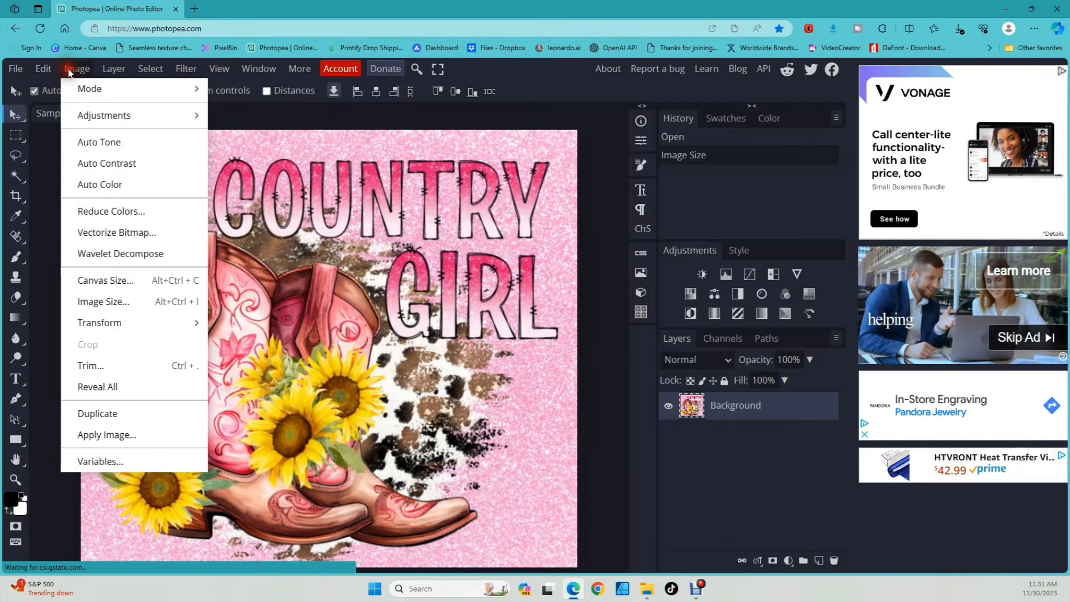
pyautogui.click(85, 302)
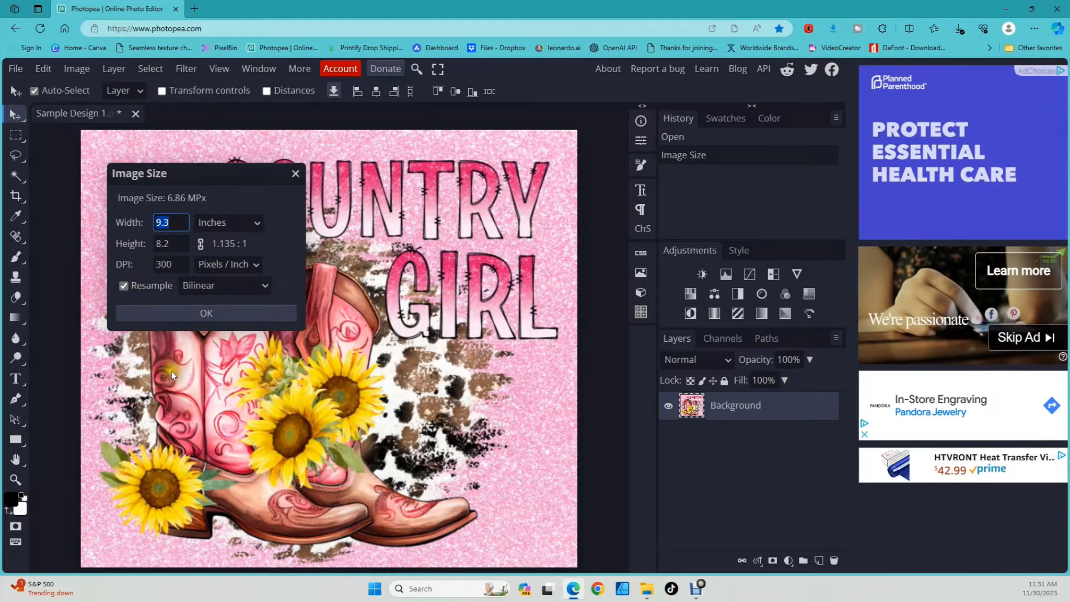
pyautogui.click(205, 313)
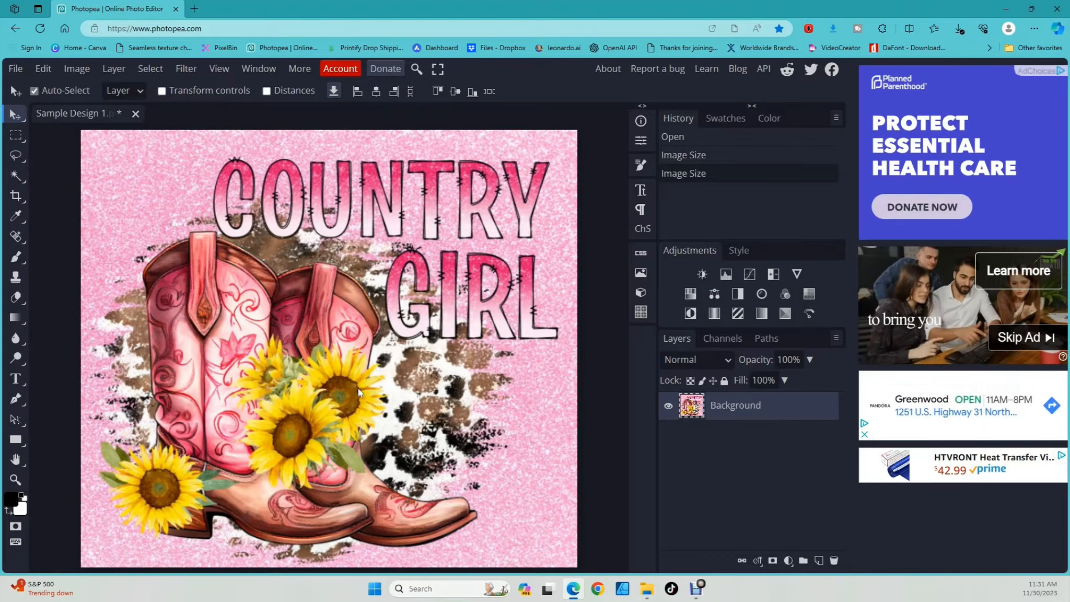
pyautogui.scroll(-2, 359, 387)
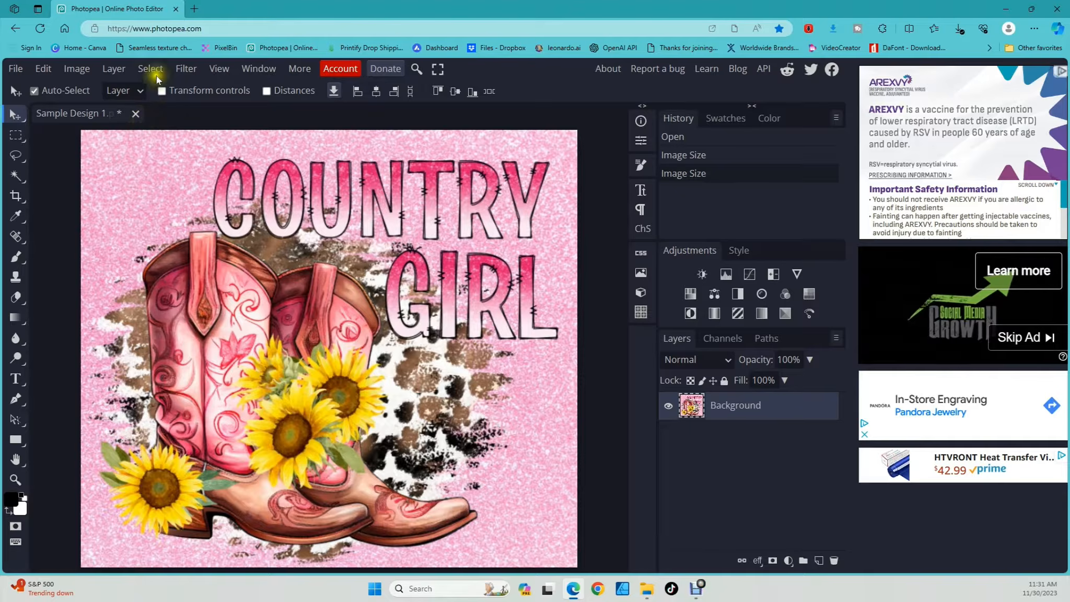
# Step: Apply the automatic color correction (Auto Color) to the resized design
pyautogui.click(78, 68)
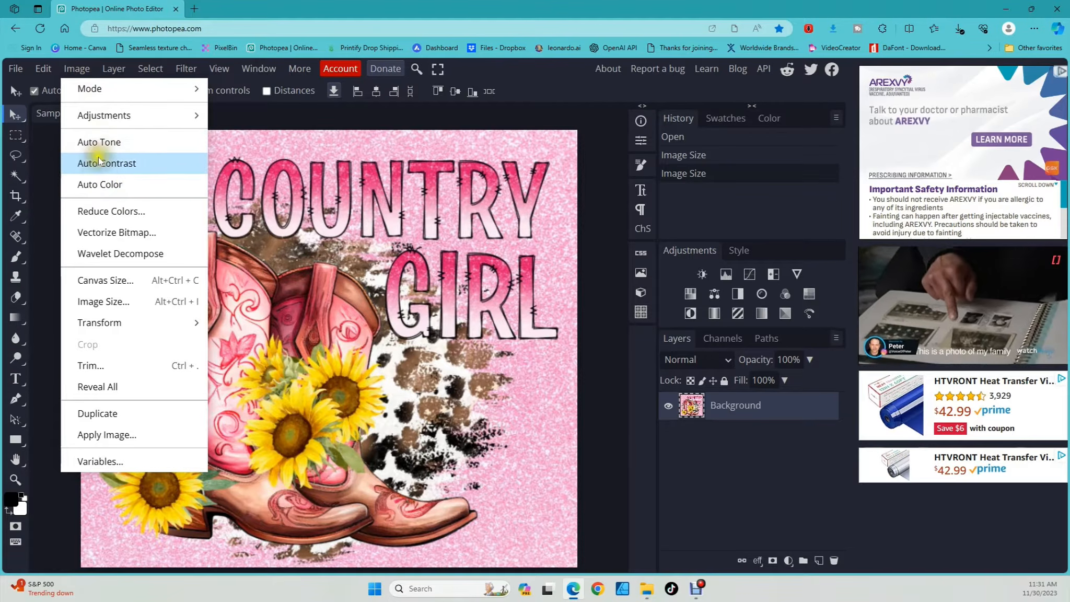
pyautogui.click(88, 186)
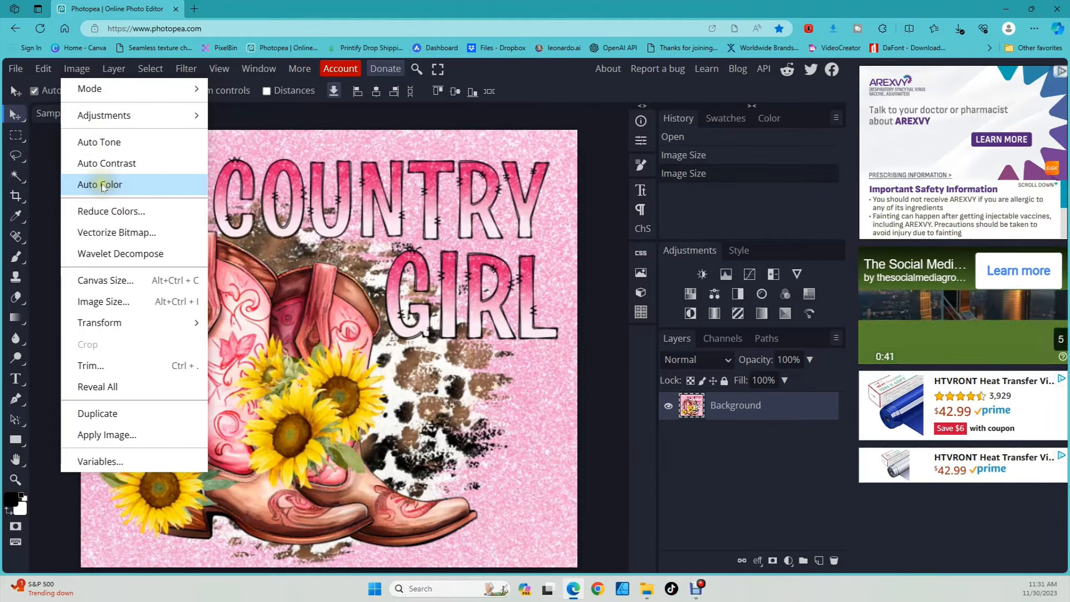
pyautogui.click(103, 186)
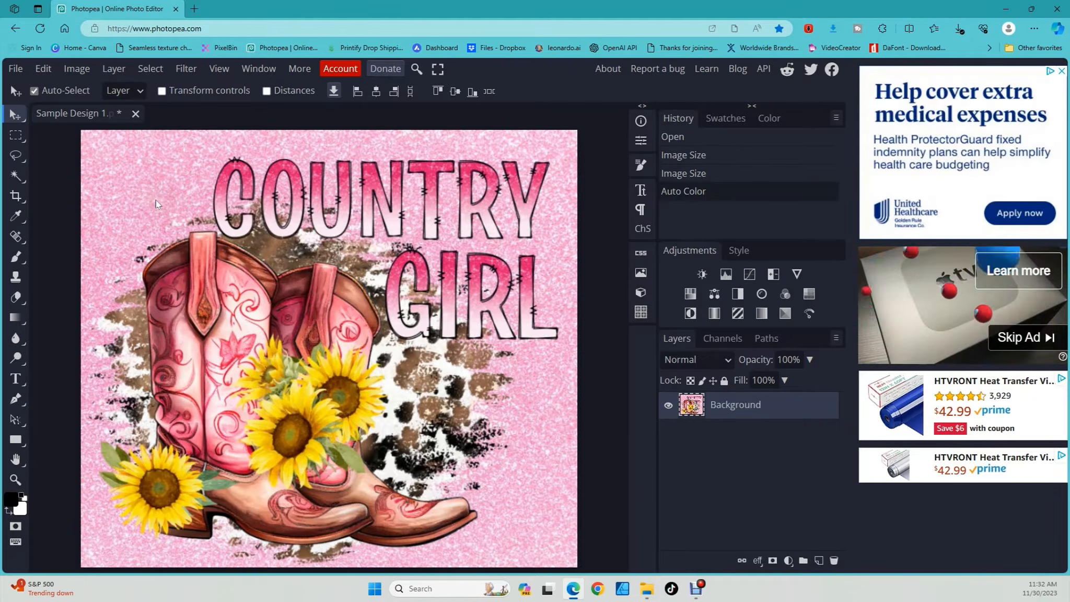
# Step: Apply a Vibrance adjustment to the design with vibrance 40 and saturation 10
pyautogui.click(79, 69)
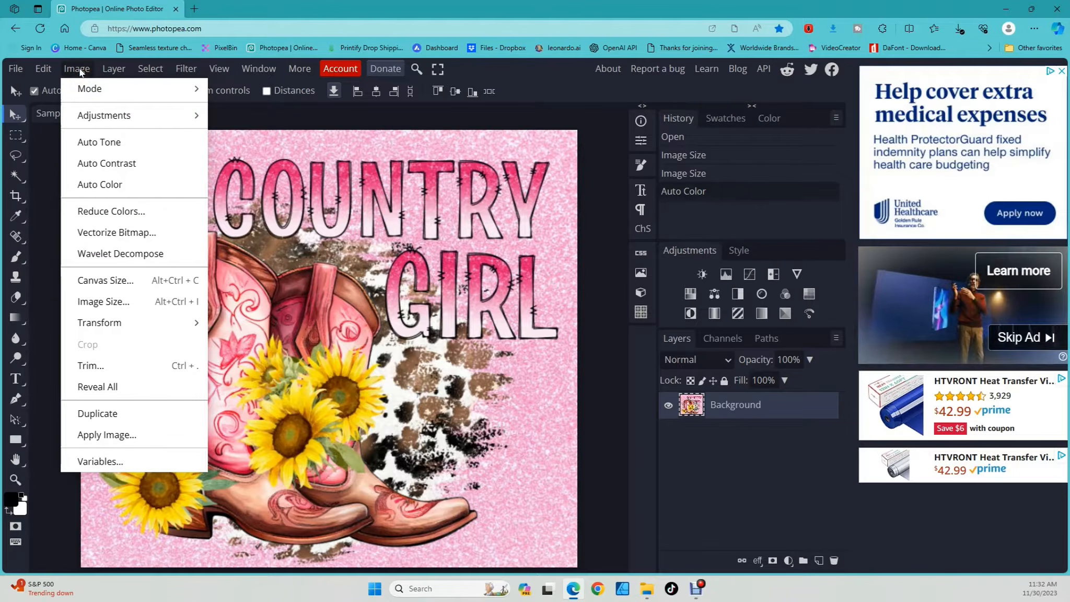
pyautogui.moveTo(90, 114)
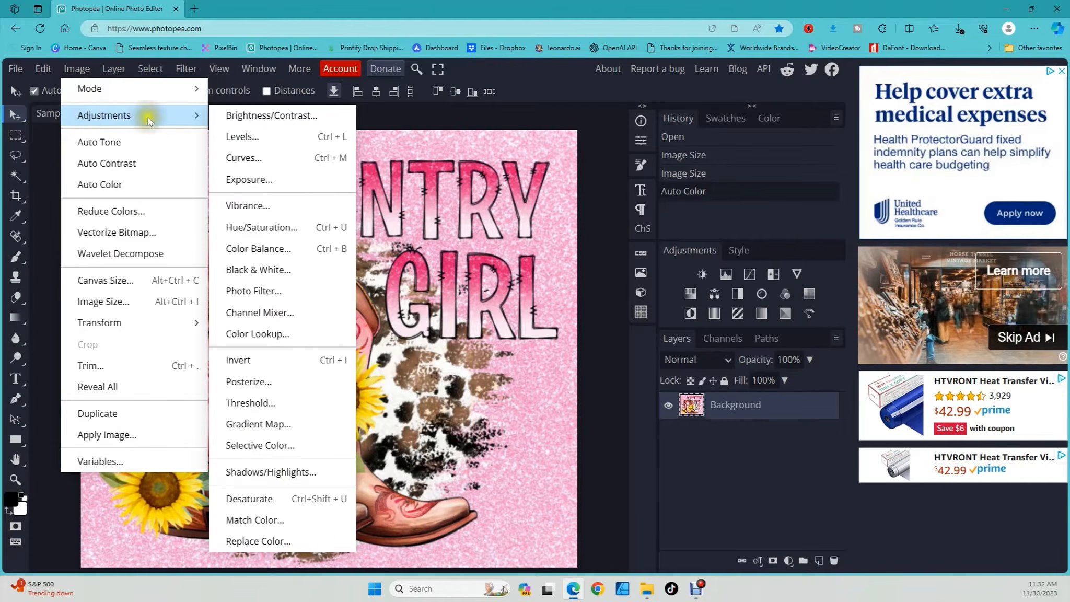
pyautogui.click(262, 206)
pyautogui.moveTo(223, 220); pyautogui.dragTo(266, 225)
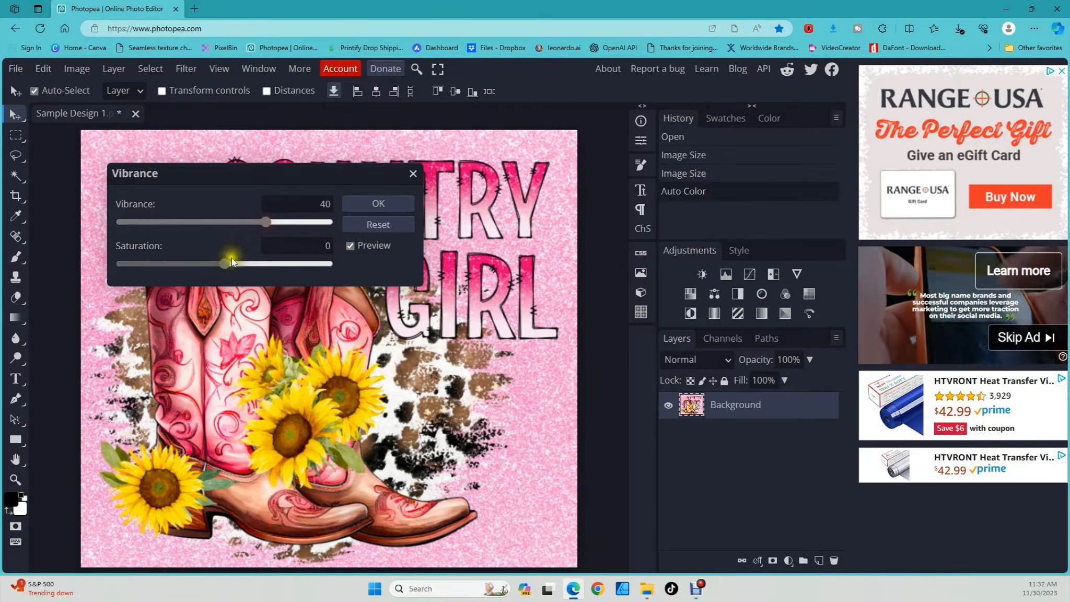
pyautogui.moveTo(227, 265); pyautogui.dragTo(235, 269)
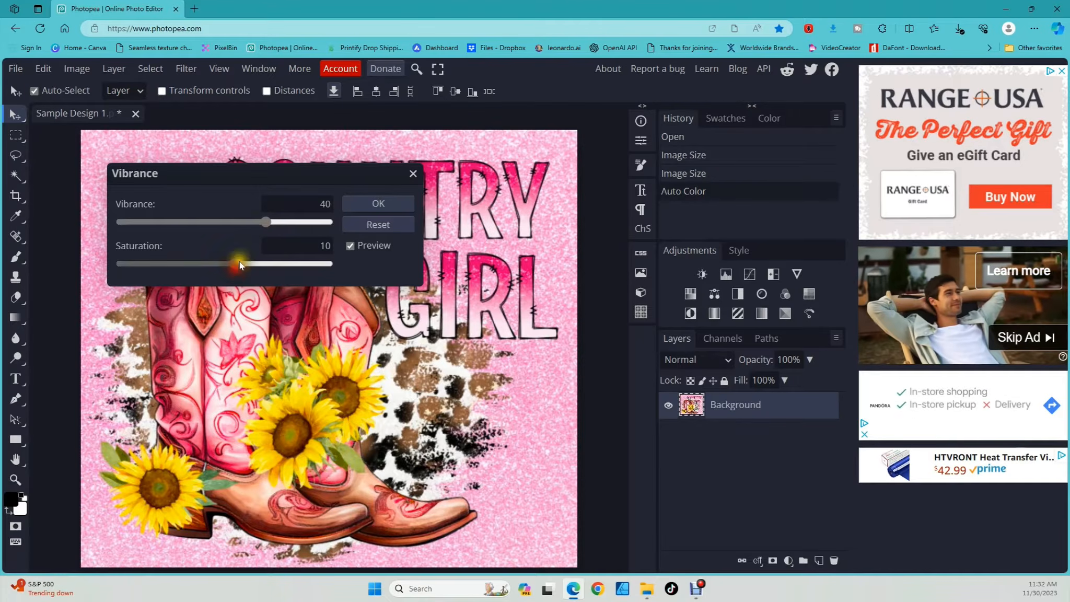
pyautogui.click(383, 204)
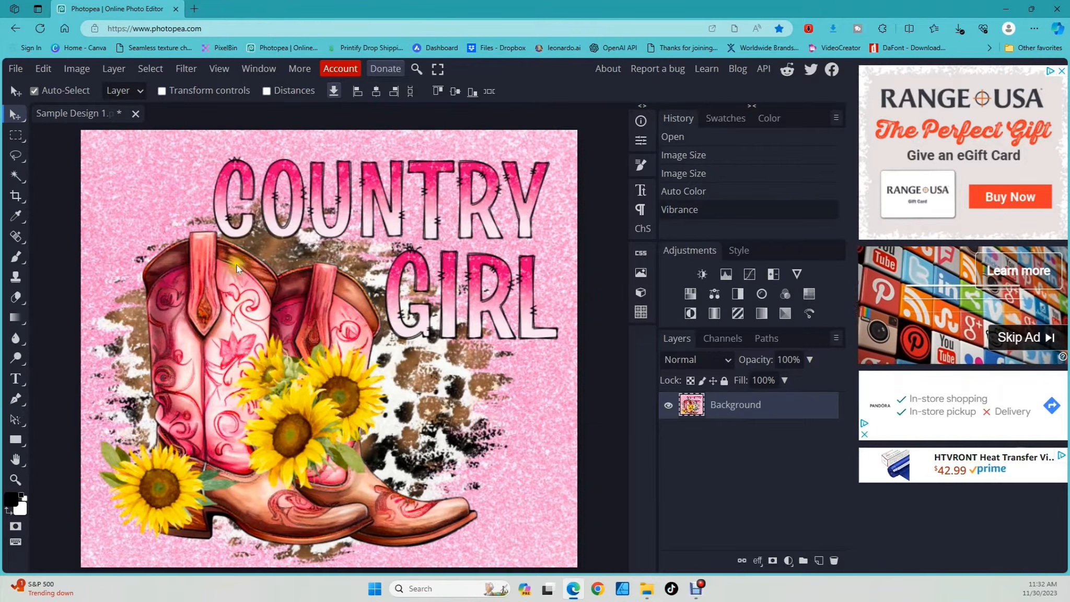
pyautogui.scroll(-2, 448, 390)
pyautogui.scroll(2, 445, 391)
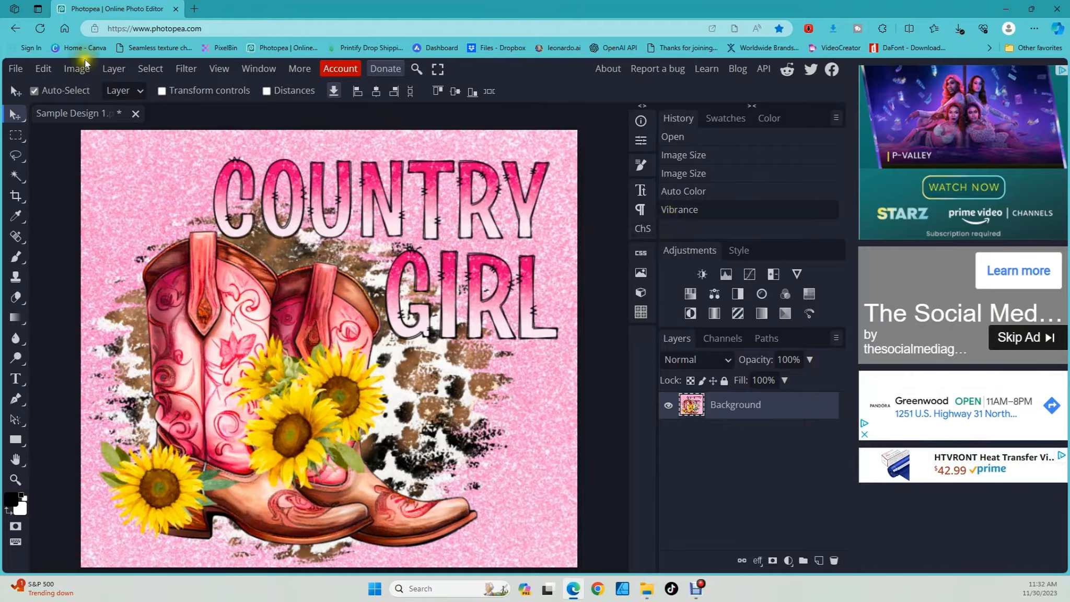
# Step: Undo the Vibrance and Auto Color edits, and restore both from the edit history
pyautogui.click(43, 69)
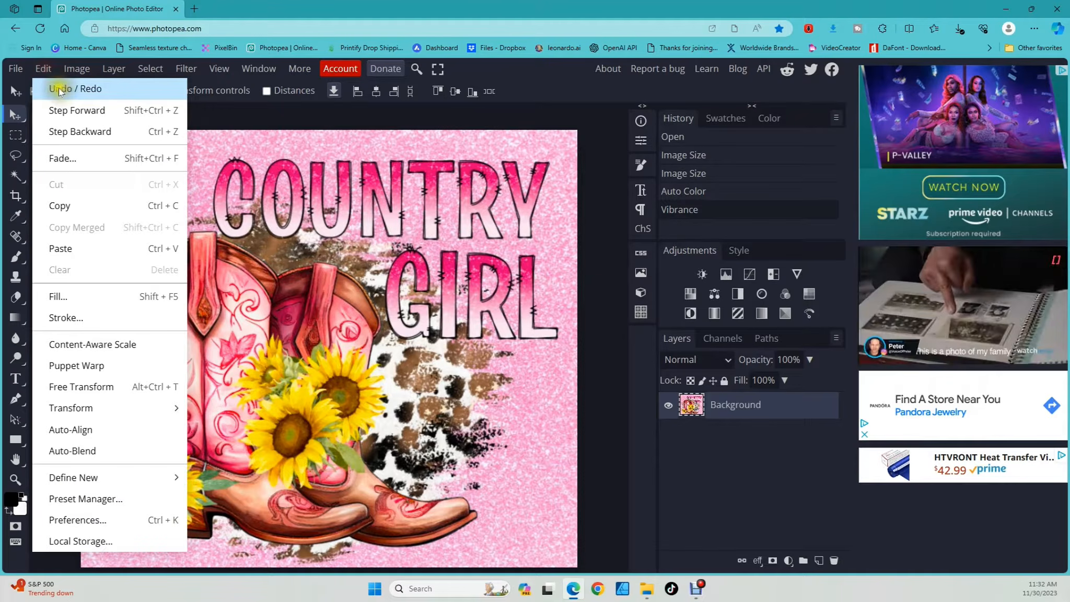
pyautogui.click(60, 89)
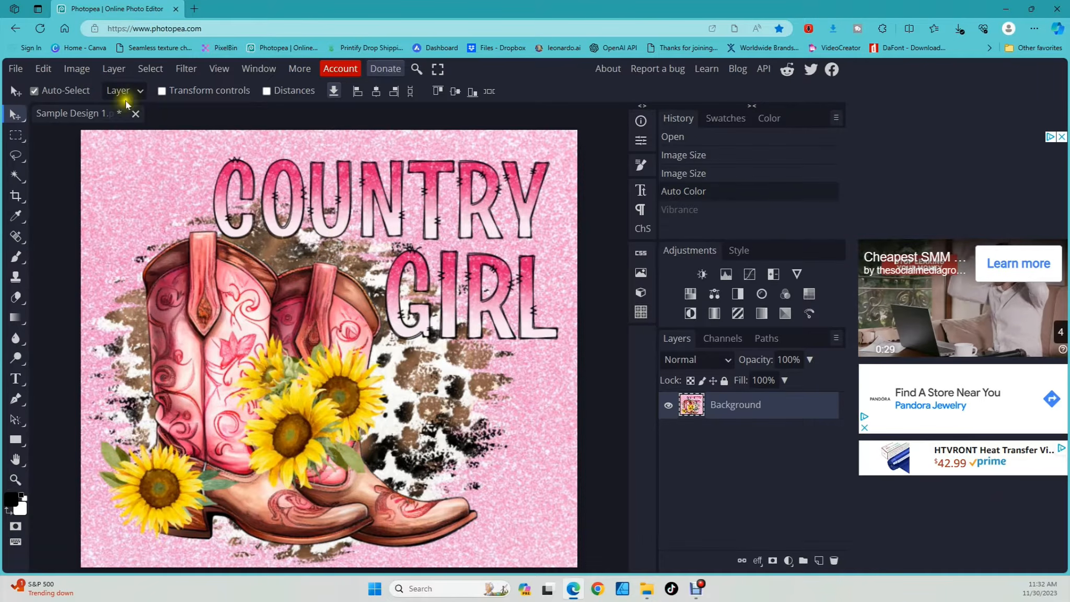
pyautogui.click(43, 69)
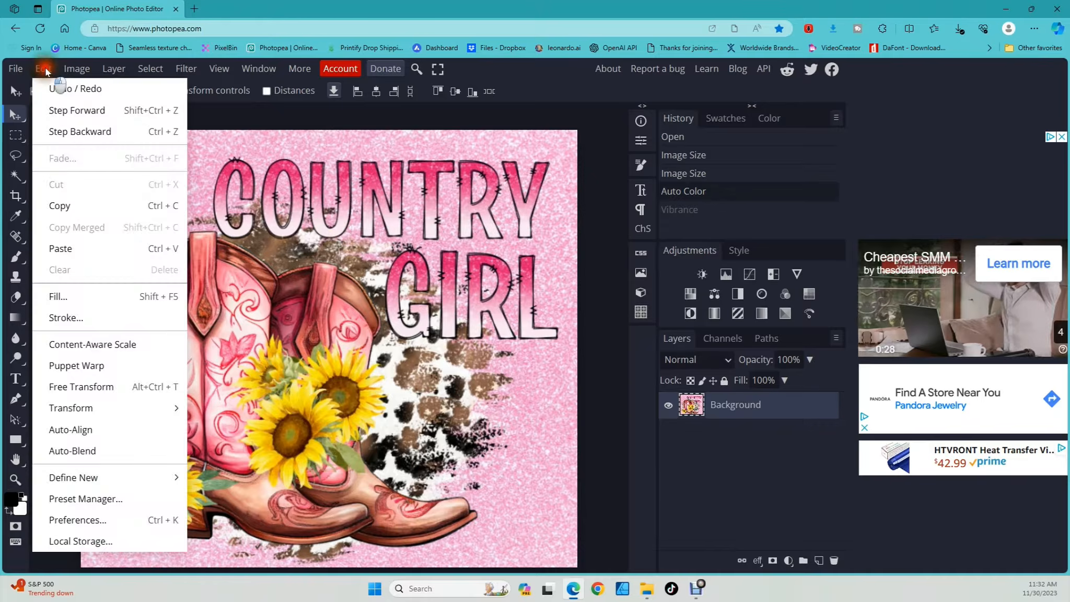
pyautogui.click(98, 89)
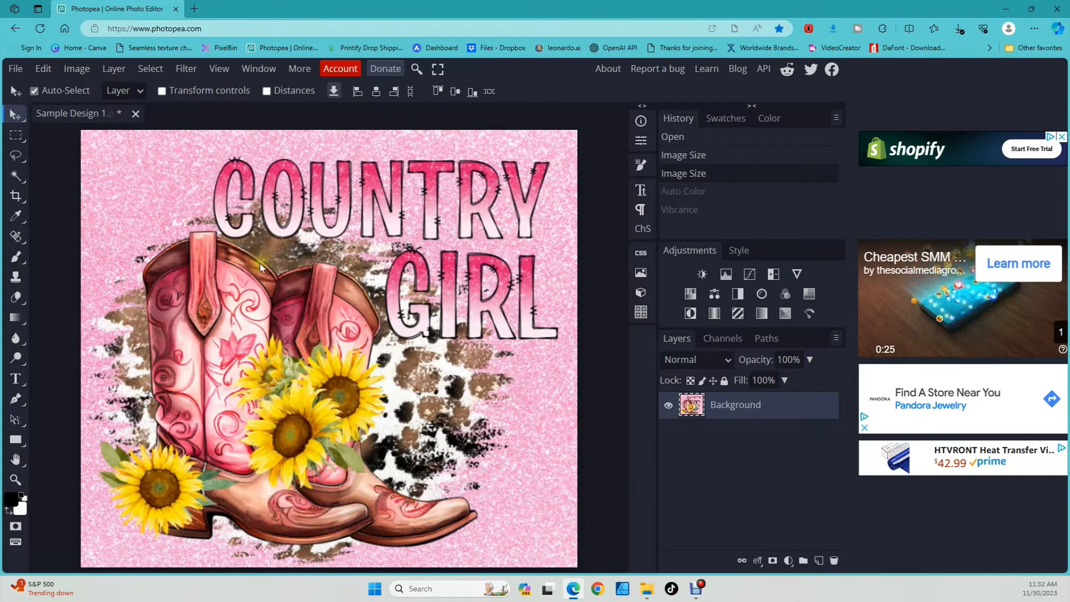
pyautogui.click(685, 209)
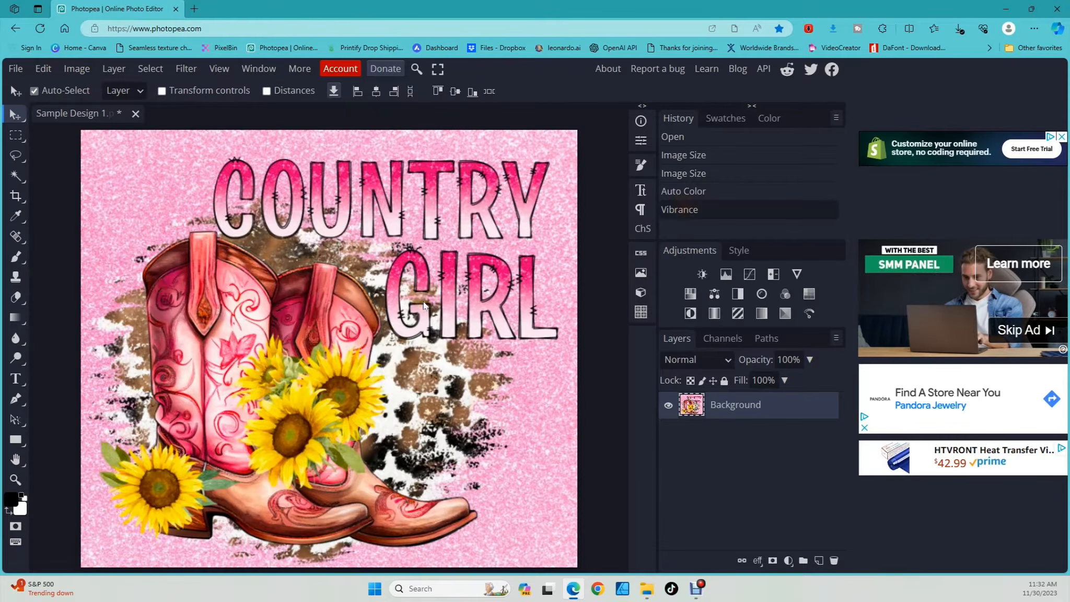
# Step: Compare the design with and without the vibrance adjustment by alternating between the Auto Color and Vibrance history states
pyautogui.click(678, 194)
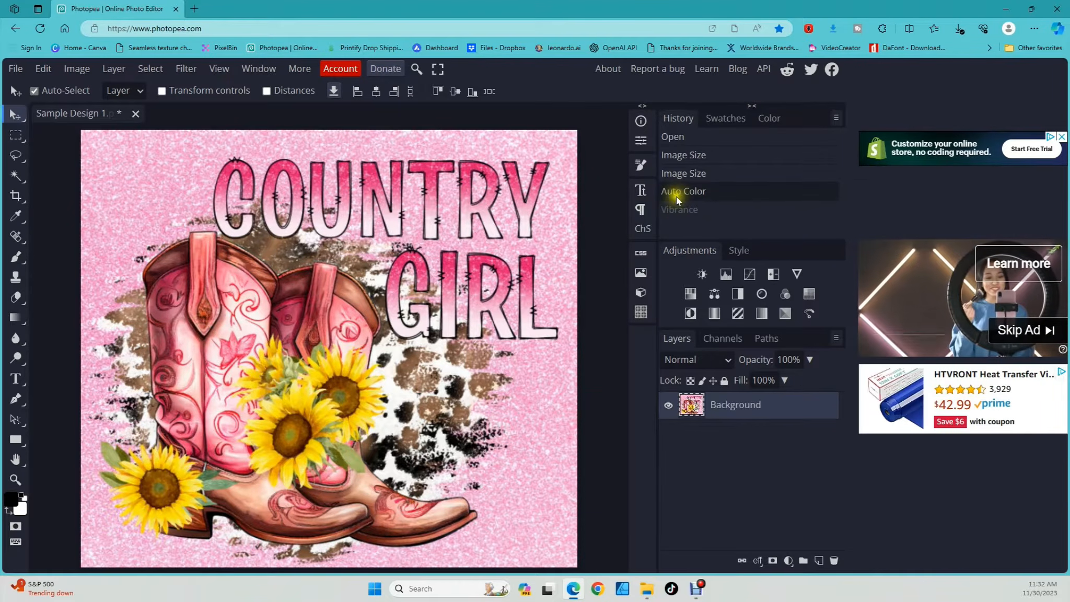
pyautogui.click(677, 211)
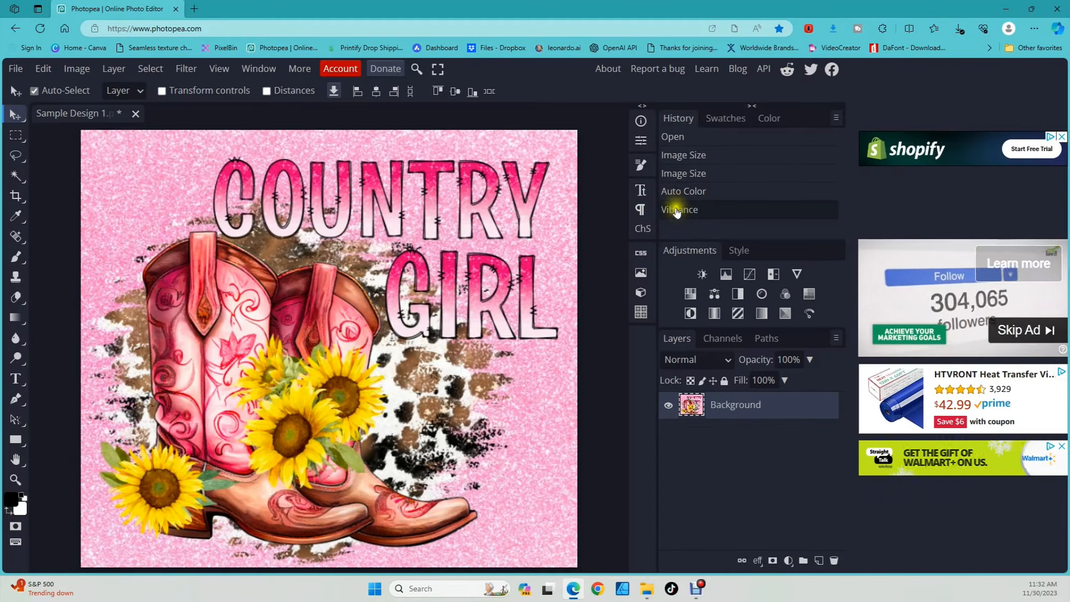
pyautogui.click(677, 192)
pyautogui.click(680, 212)
pyautogui.click(679, 193)
pyautogui.click(679, 211)
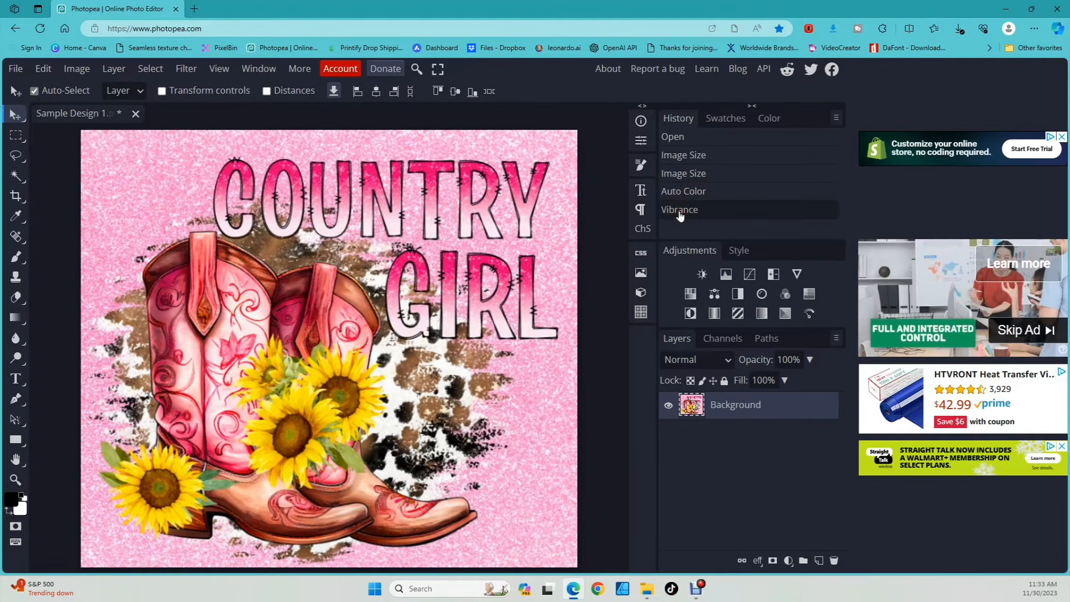
# Step: Review every history state from Vibrance back to the originally opened image, and return to the Vibrance state
pyautogui.click(686, 193)
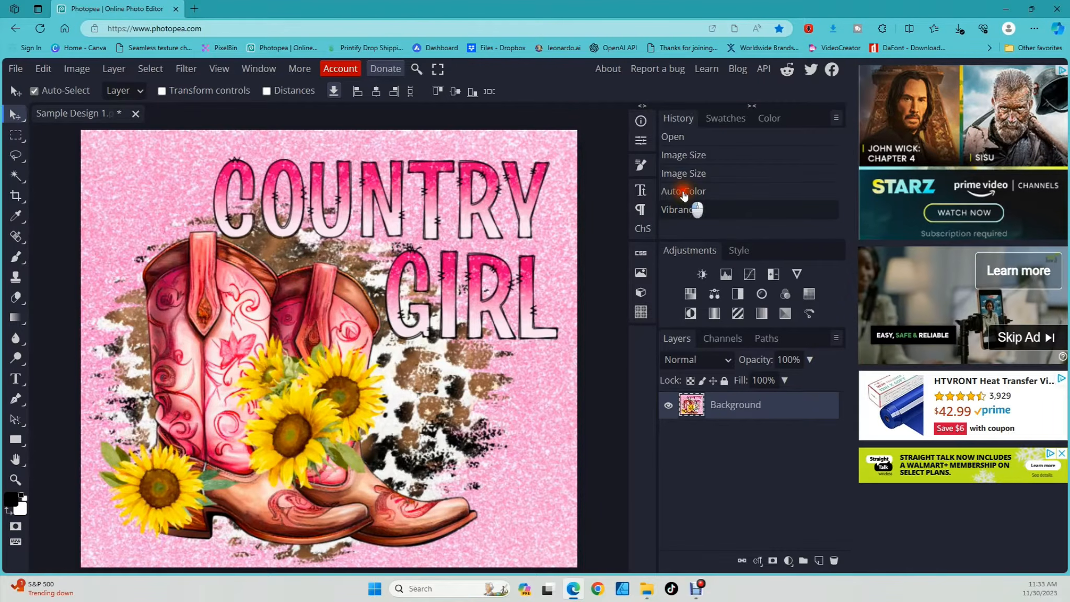
pyautogui.click(682, 192)
pyautogui.click(682, 175)
pyautogui.click(681, 159)
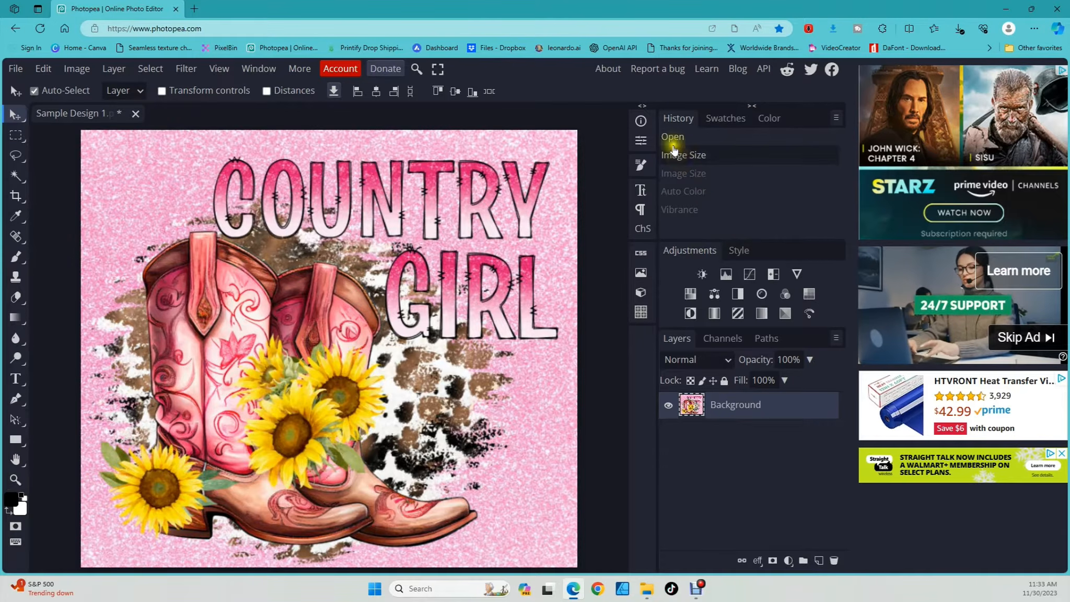
pyautogui.click(673, 138)
pyautogui.click(674, 157)
pyautogui.click(682, 176)
pyautogui.click(681, 192)
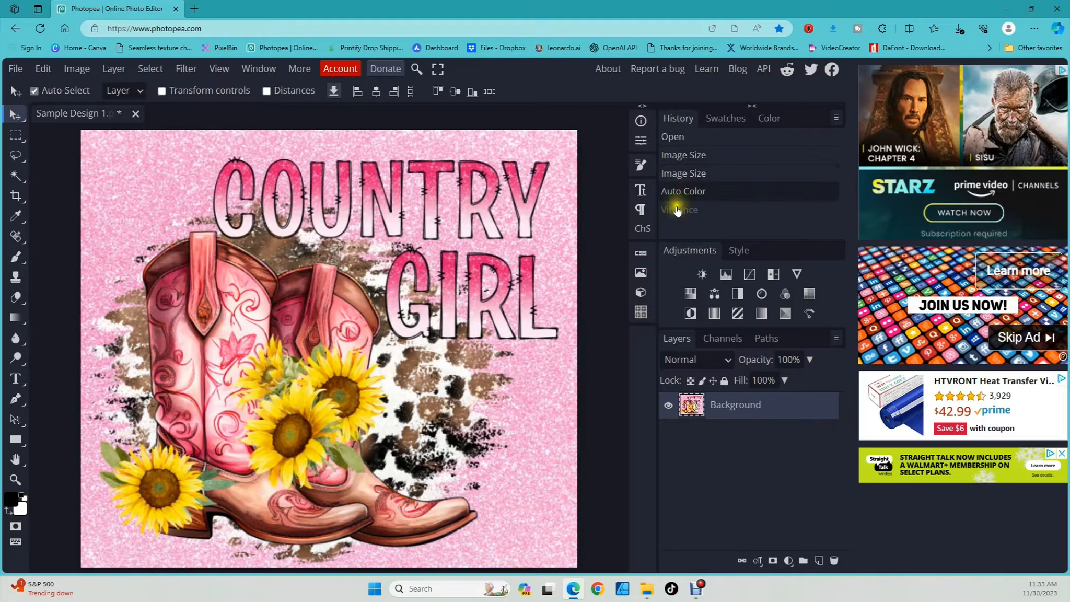
pyautogui.click(677, 211)
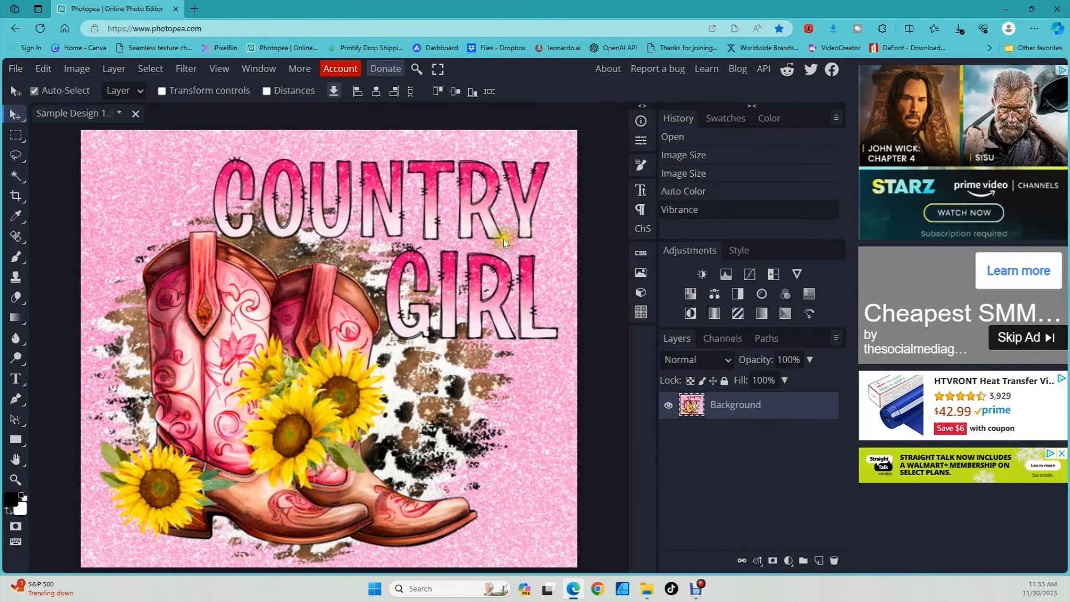
pyautogui.scroll(-2, 496, 241)
pyautogui.scroll(2, 480, 244)
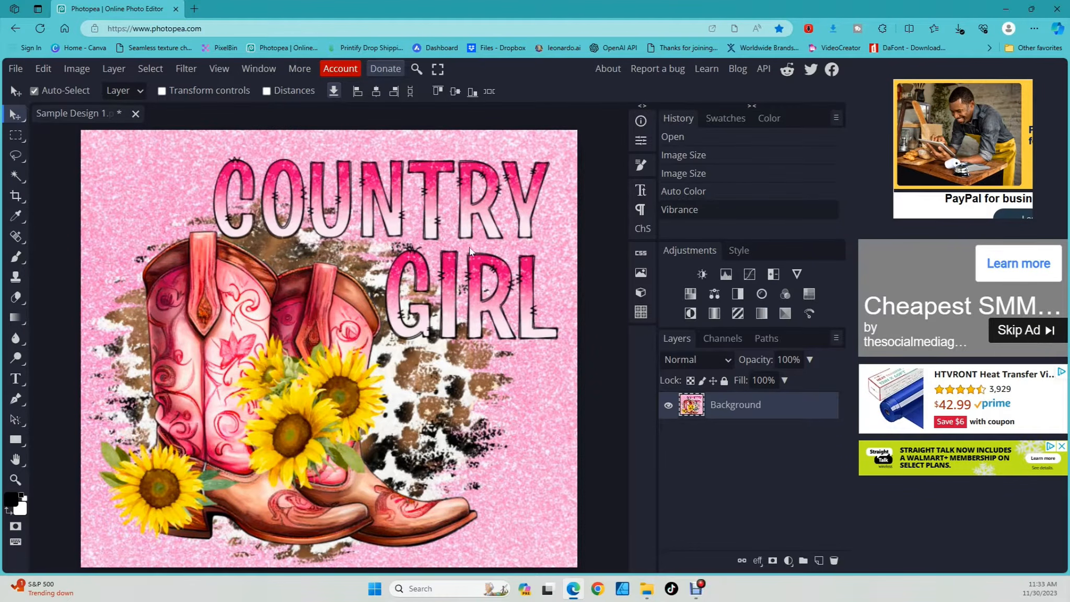
# Step: Browse the effects available in the Filter Gallery and leave it without applying any
pyautogui.click(192, 70)
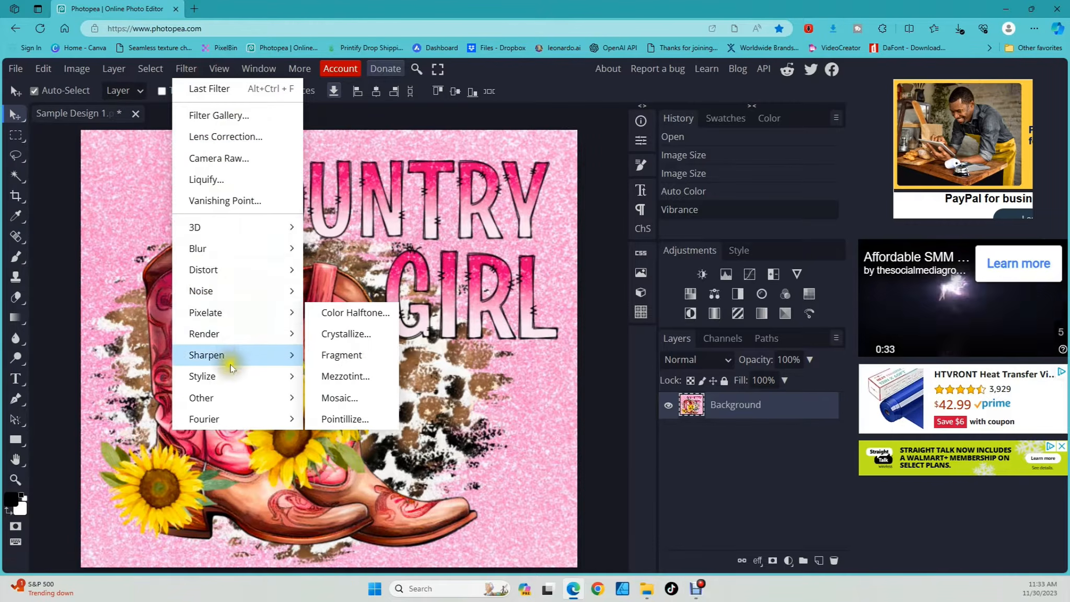
pyautogui.click(230, 117)
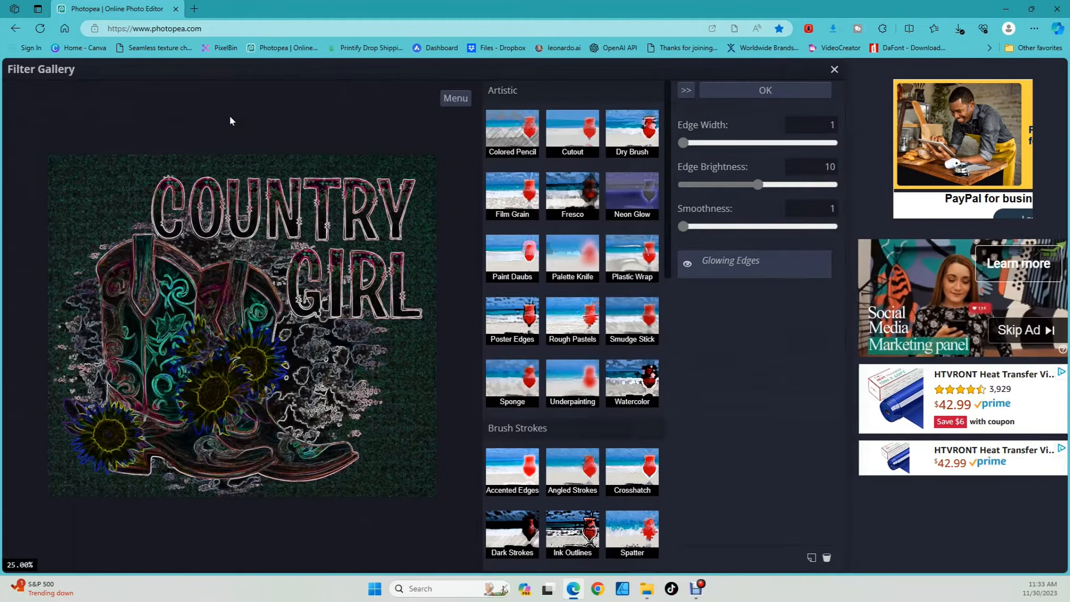
pyautogui.scroll(-6, 581, 342)
pyautogui.scroll(-4, 581, 343)
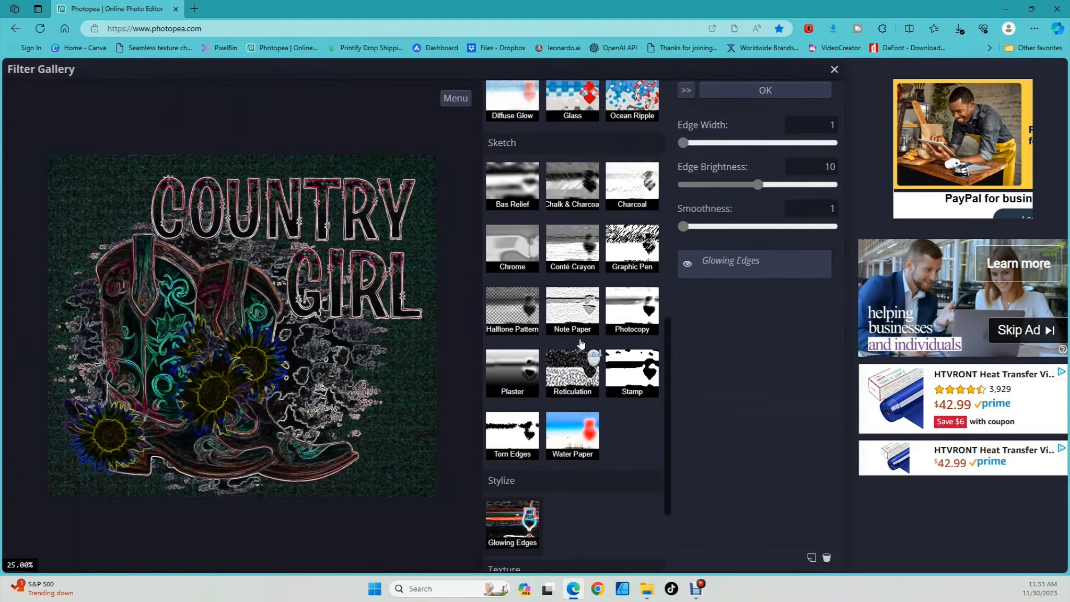
pyautogui.scroll(10, 581, 342)
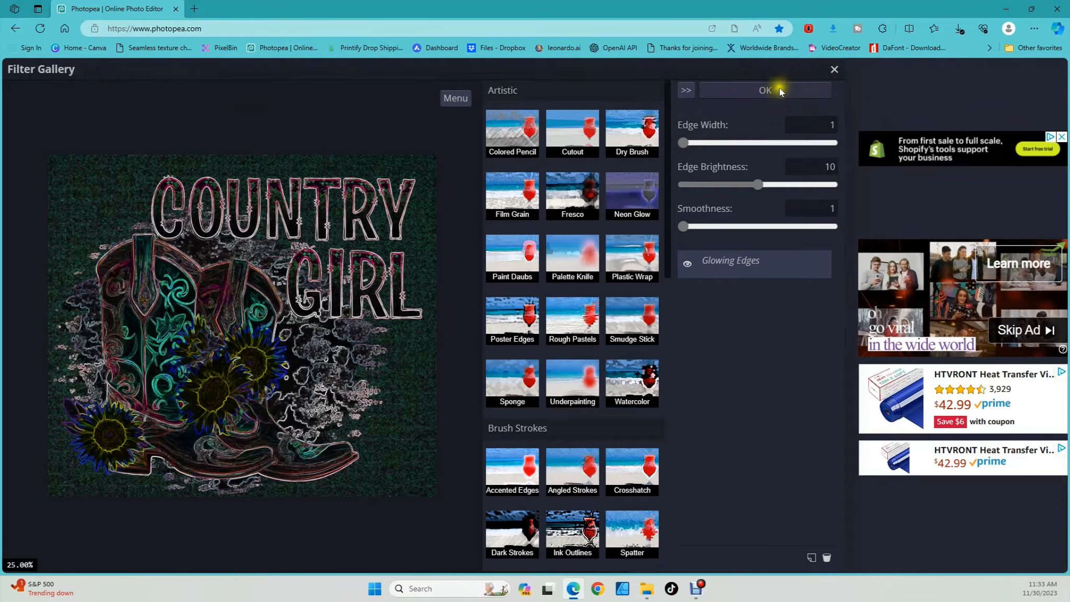
pyautogui.click(836, 69)
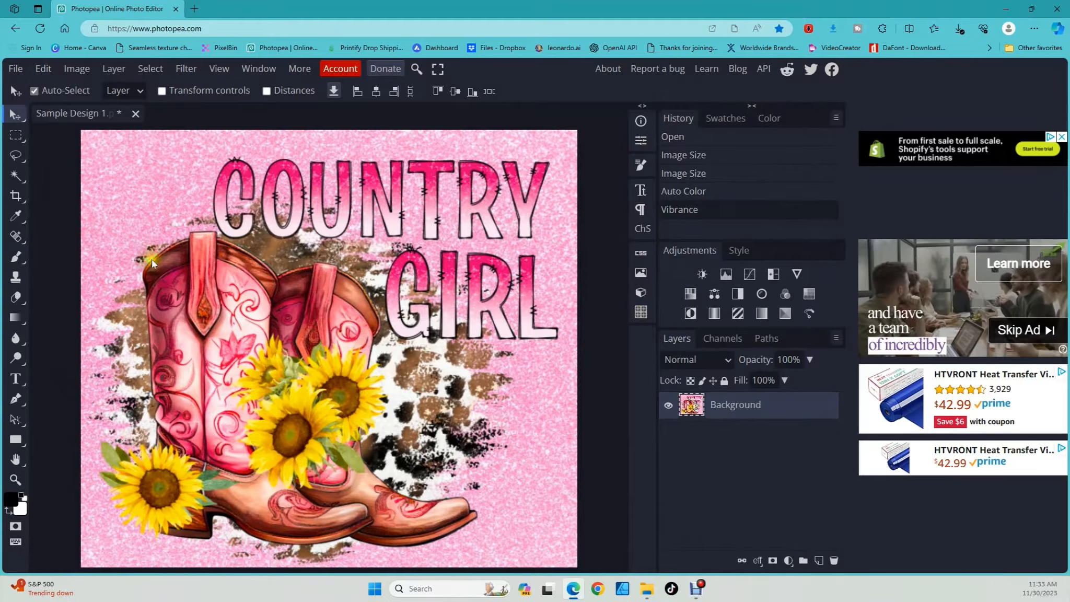
# Step: Check the enhanced design's width, height and DPI in the image size settings and accept them unchanged
pyautogui.click(71, 68)
pyautogui.click(83, 308)
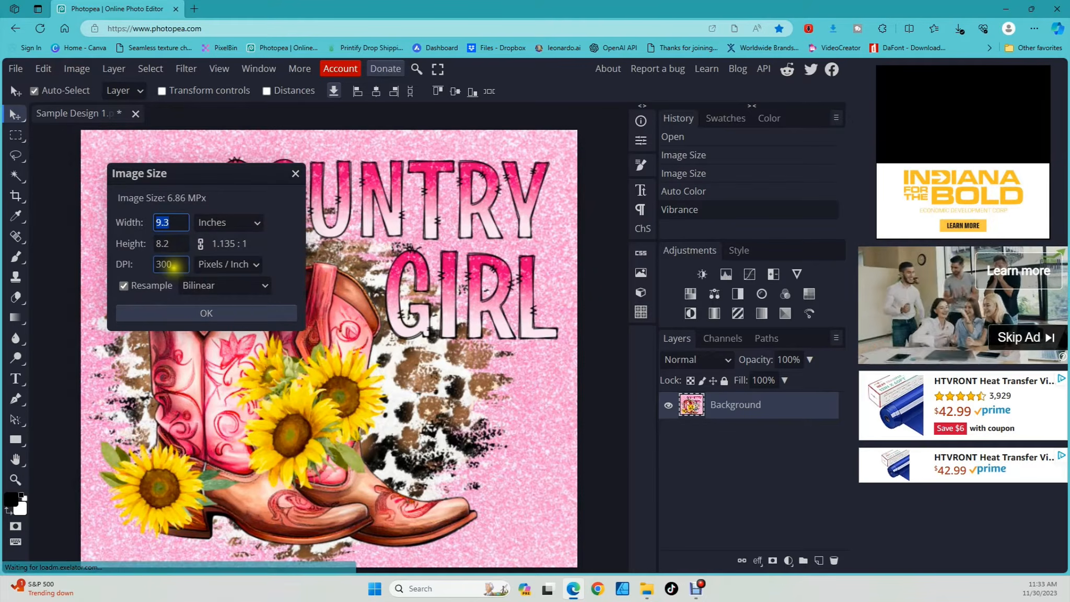
pyautogui.click(198, 313)
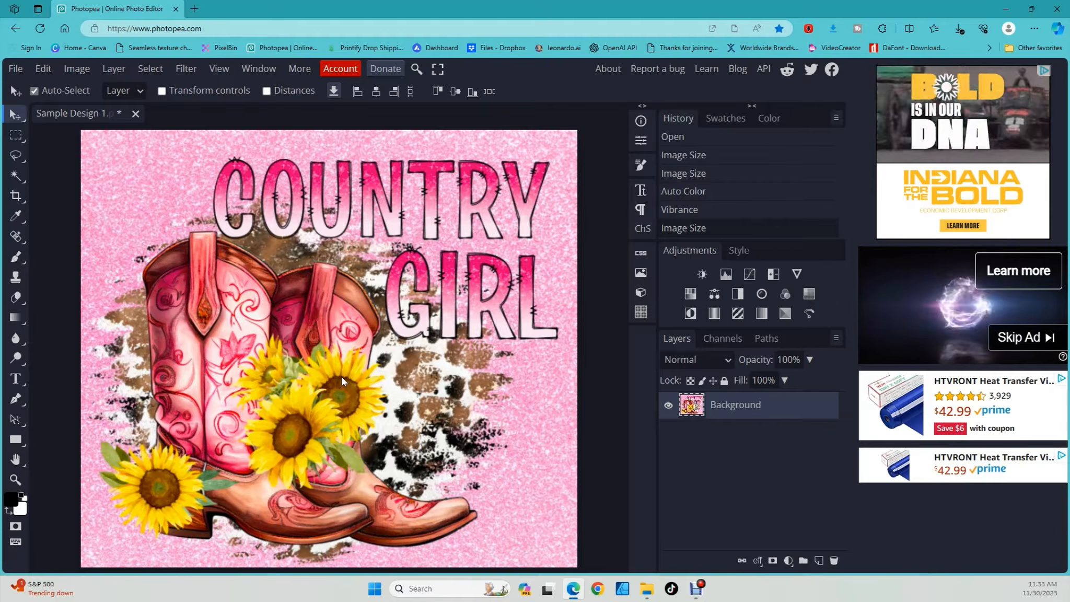
# Step: Export the enhanced design as a PNG at 100% quality, with its dimensions given in inches
pyautogui.click(9, 72)
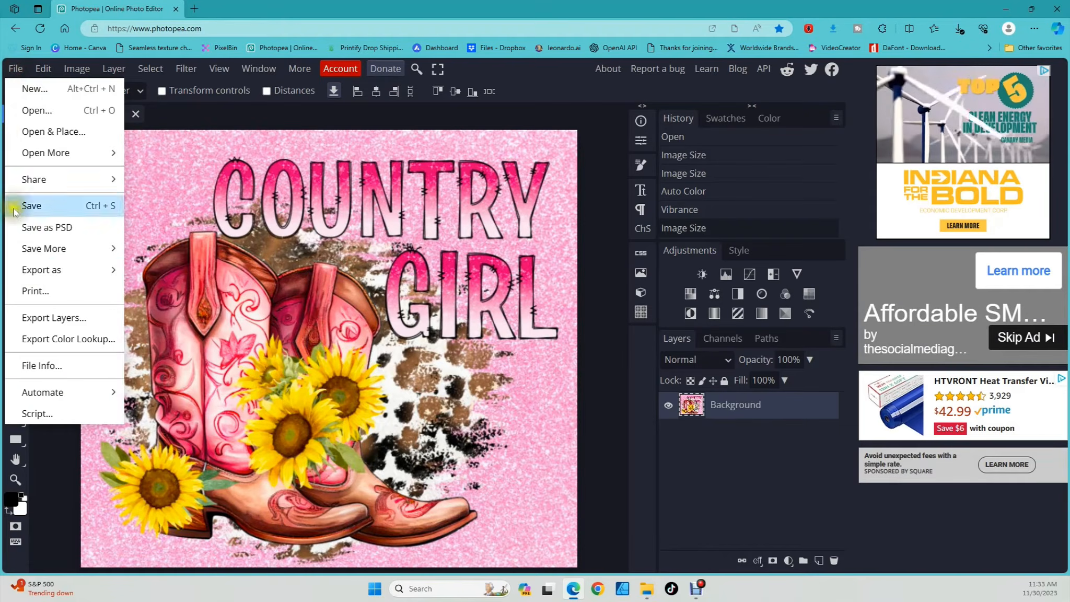
pyautogui.moveTo(35, 271)
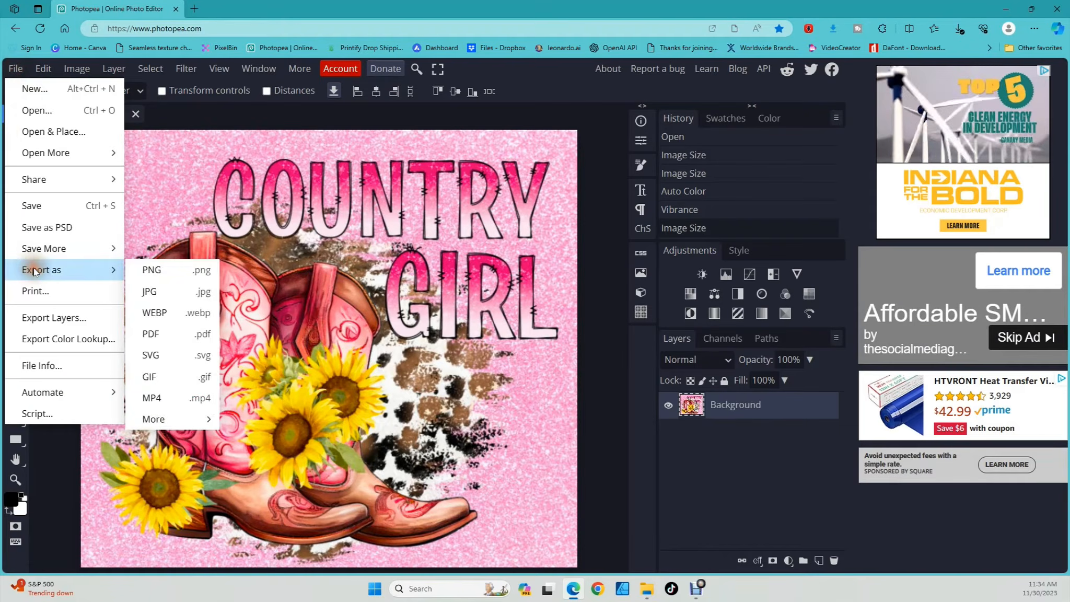
pyautogui.click(166, 269)
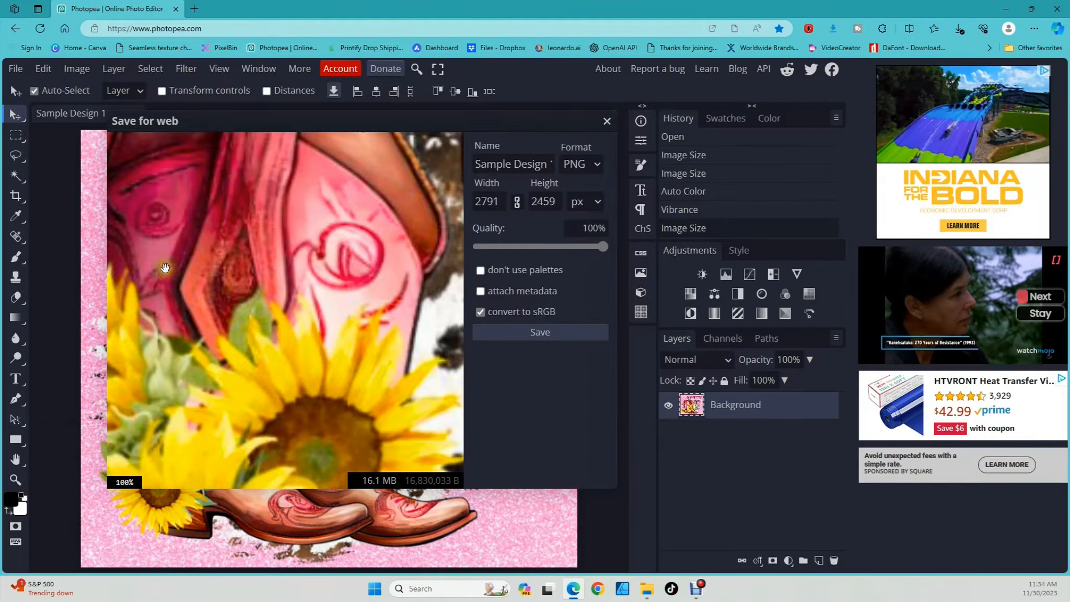
pyautogui.click(509, 164)
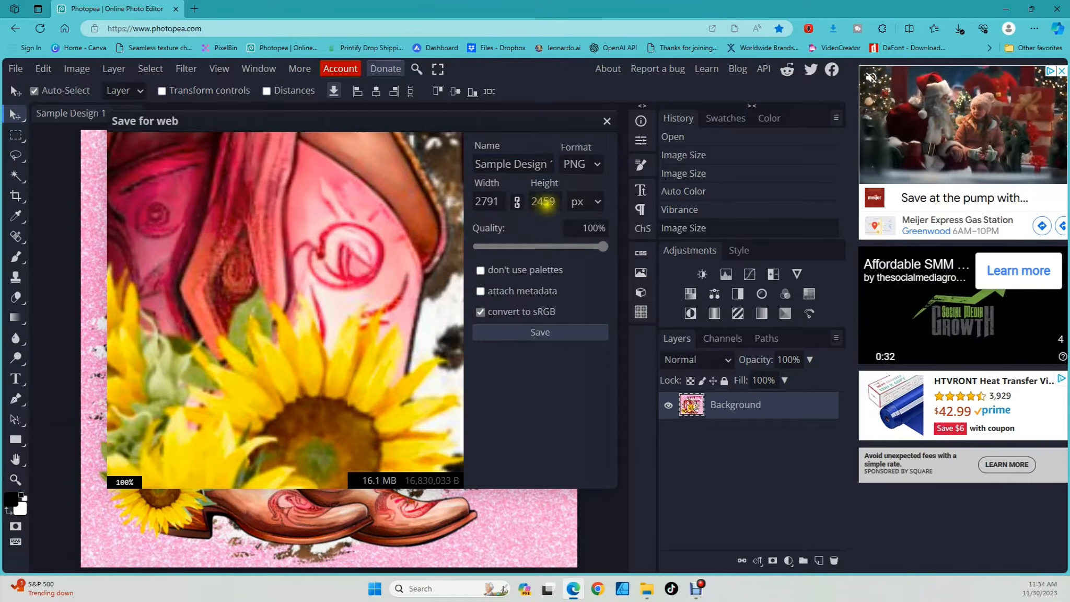
pyautogui.click(585, 201)
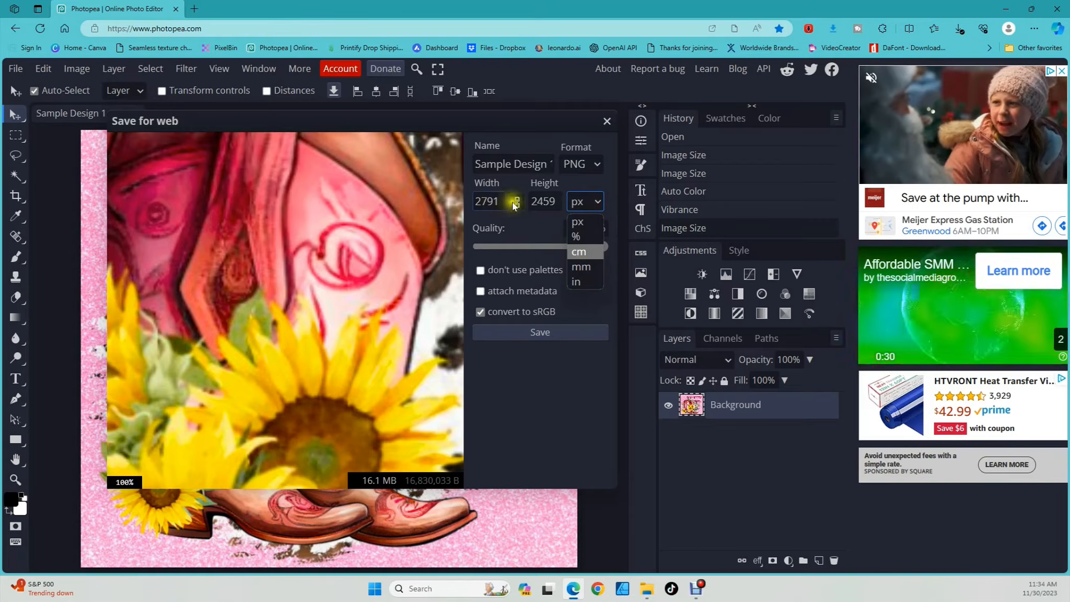
pyautogui.click(576, 283)
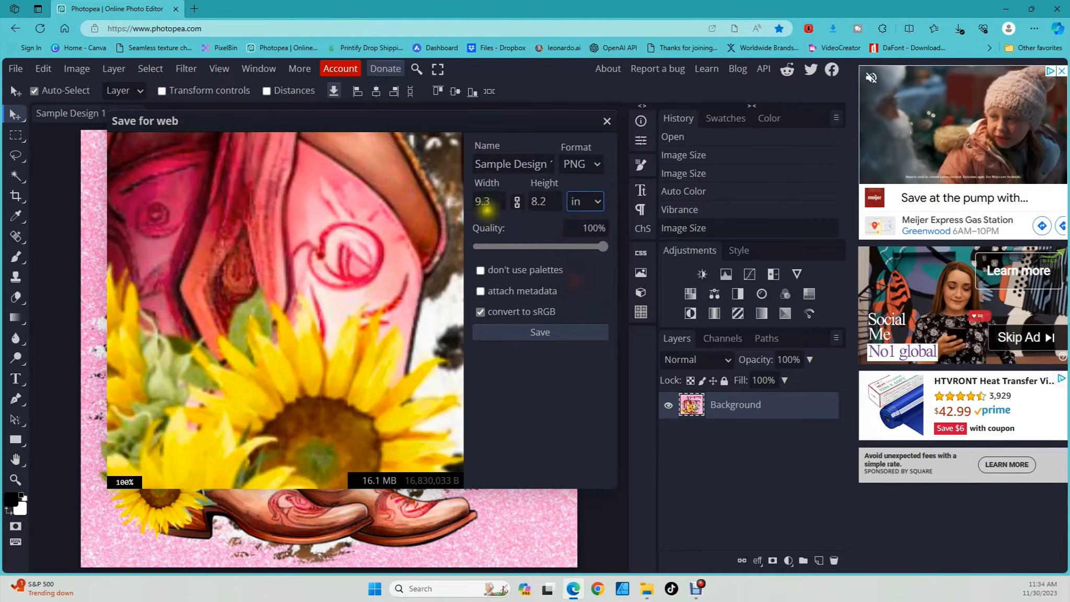
pyautogui.click(532, 333)
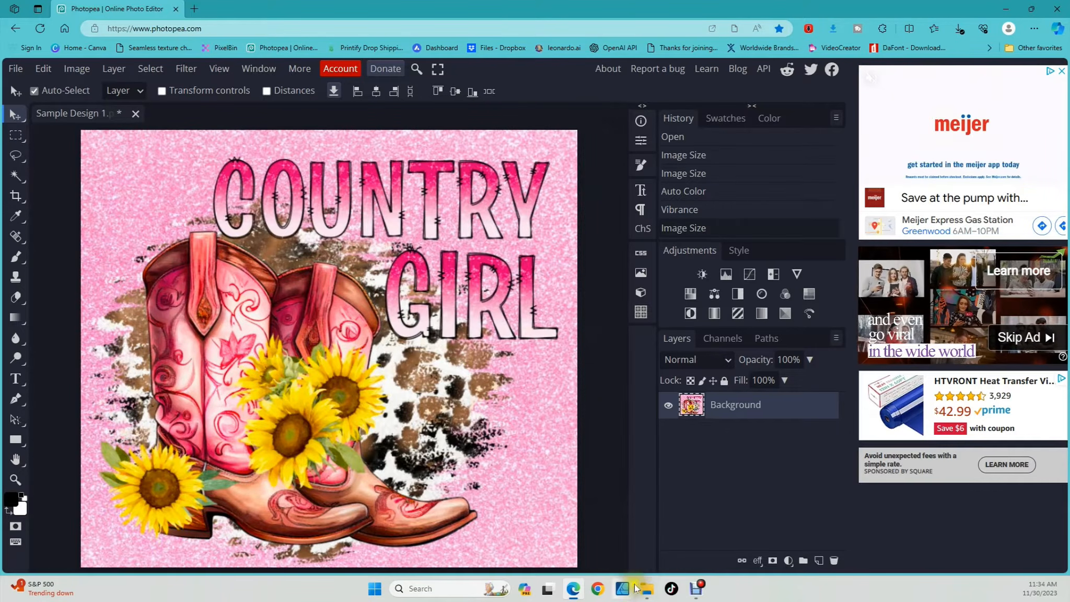
# Step: Switch to the Downloads folder in File Explorer, open the exported Sample Design 1 PNG and inspect its detail up close
pyautogui.moveTo(636, 587)
pyautogui.click(648, 517)
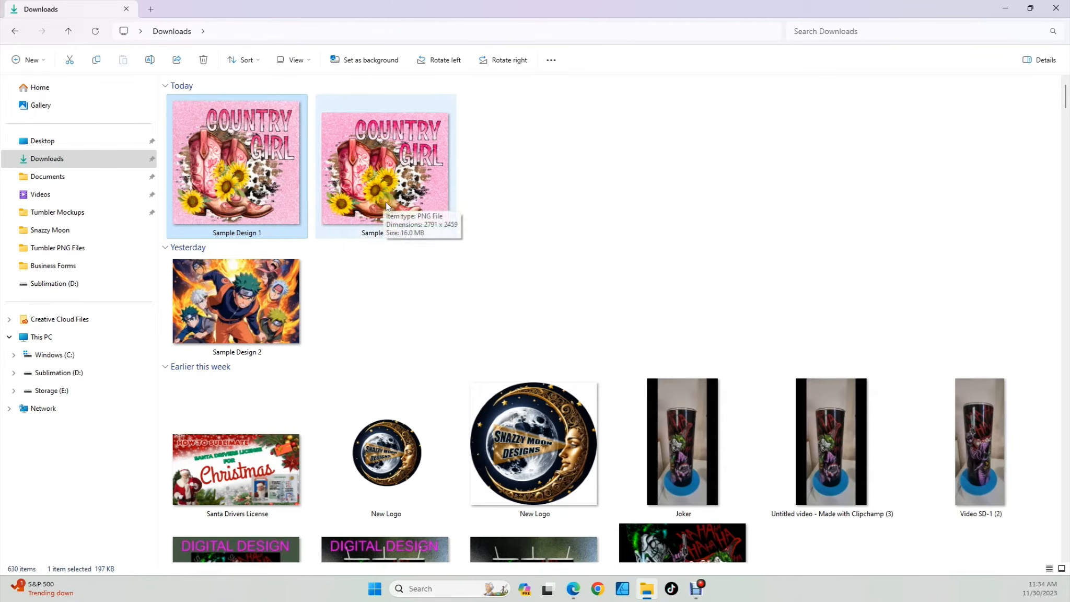
pyautogui.doubleClick(374, 170)
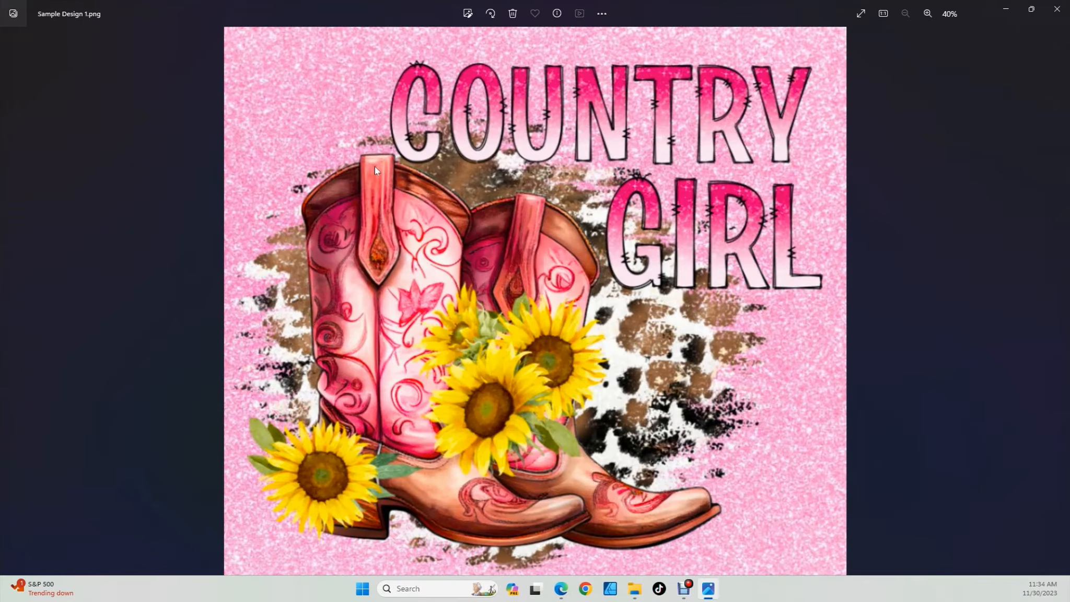
pyautogui.scroll(5, 566, 319)
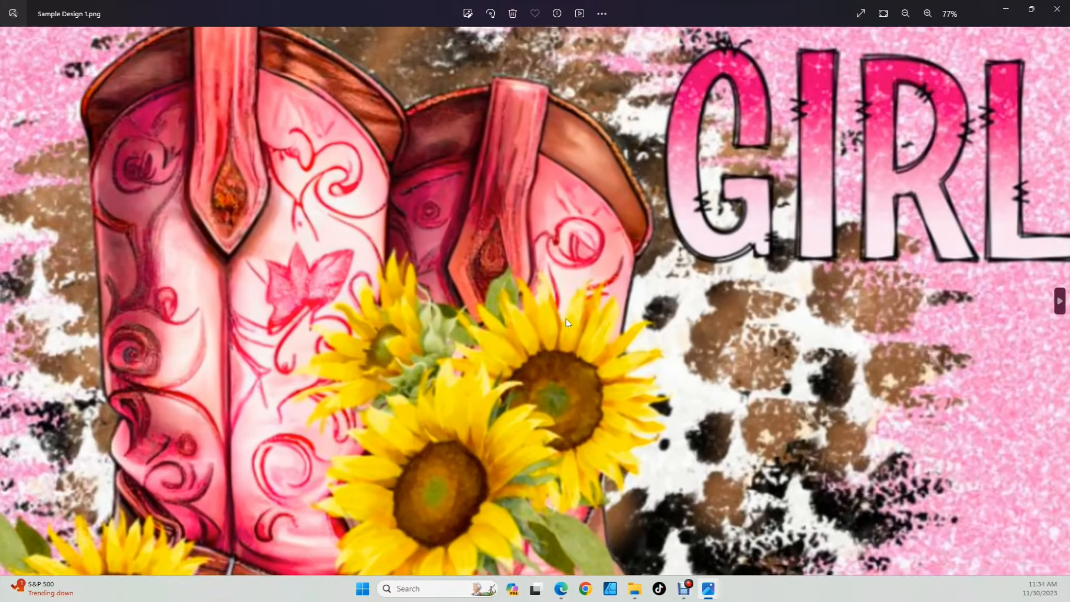
pyautogui.scroll(-3, 566, 319)
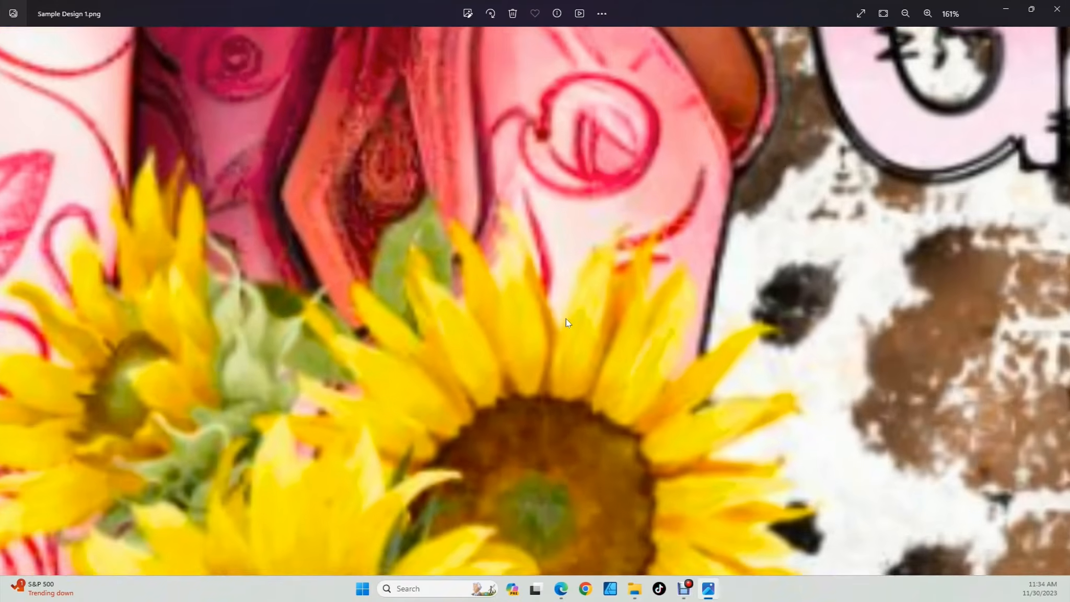
pyautogui.scroll(-3, 566, 319)
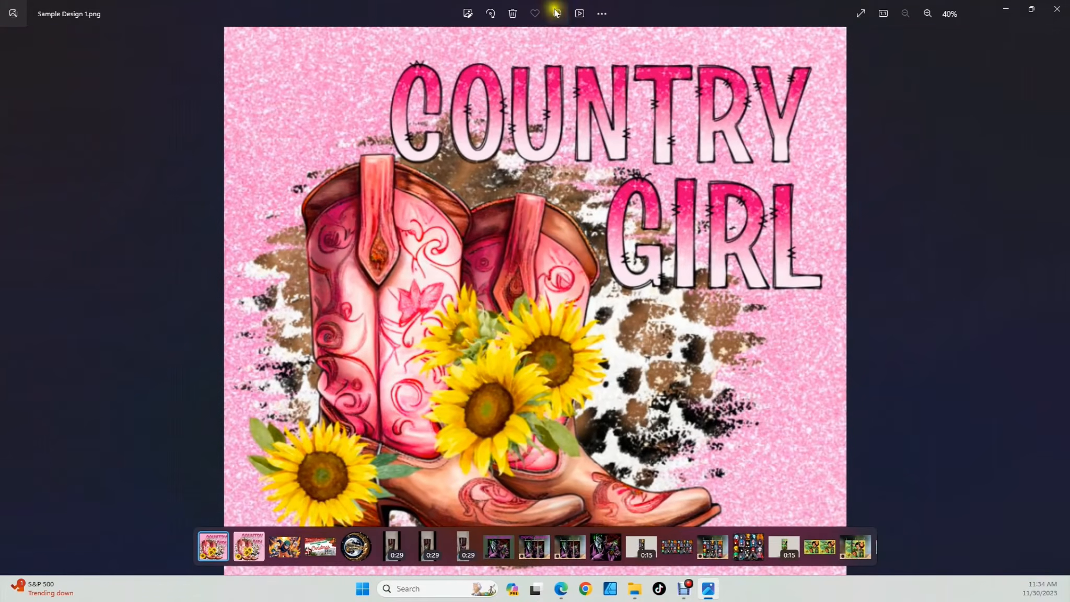
# Step: Check the exported PNG's pixel size and DPI in its file information, and close the image viewer and File Explorer
pyautogui.click(557, 13)
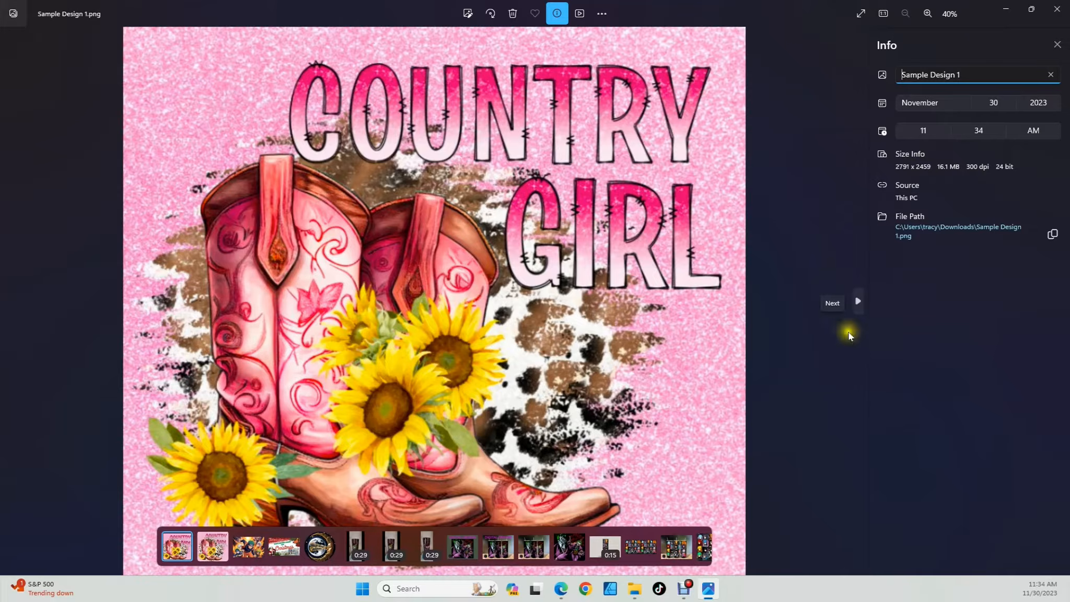
pyautogui.click(1051, 12)
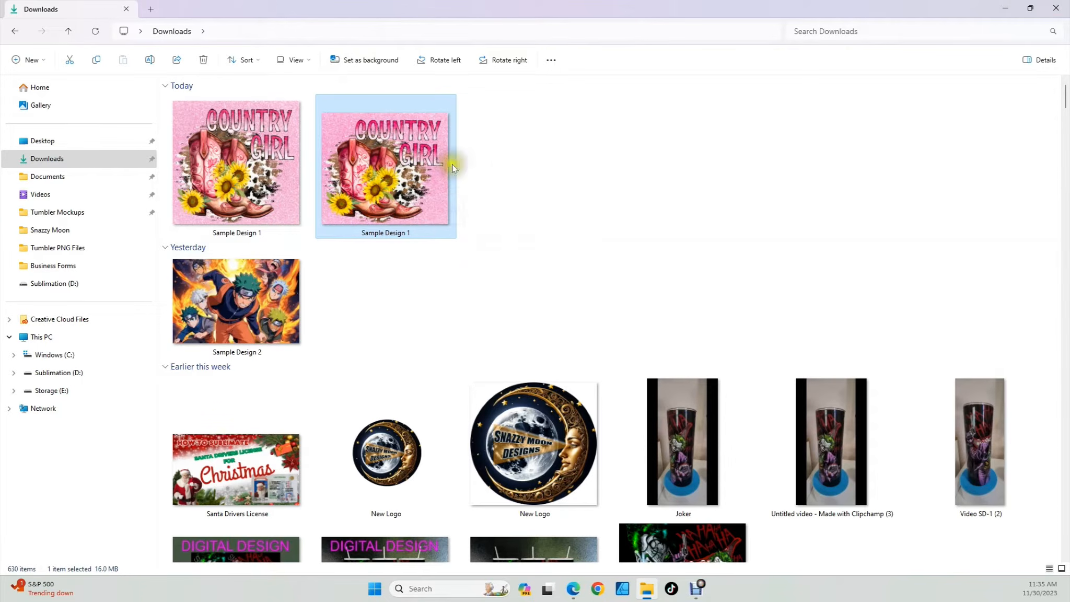
pyautogui.click(1063, 11)
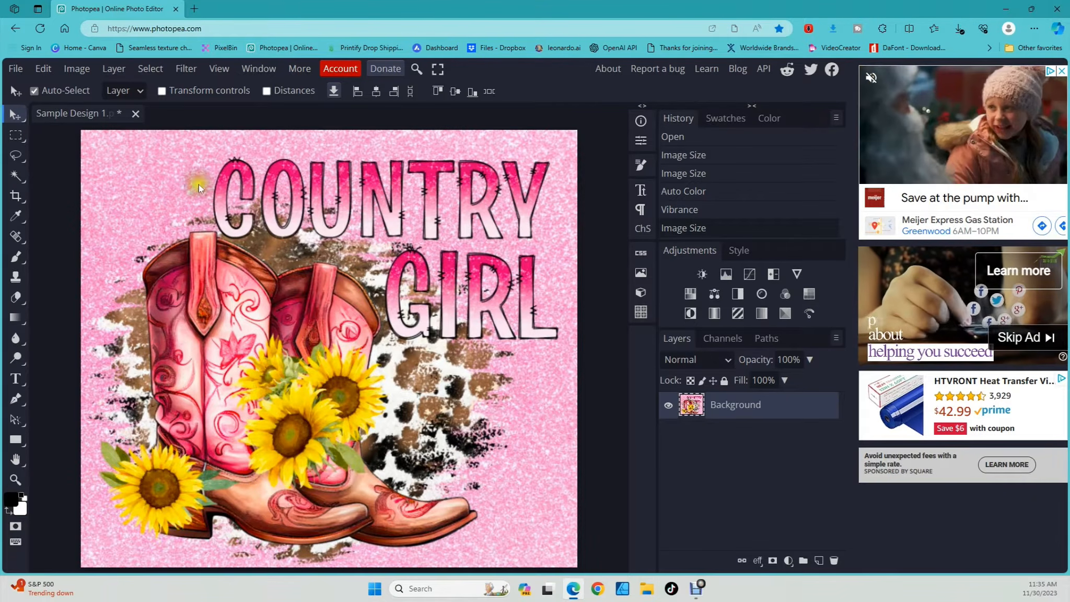
# Step: Bring up the print settings for the design and select the ET 15000 Sublimation Printer
pyautogui.click(20, 71)
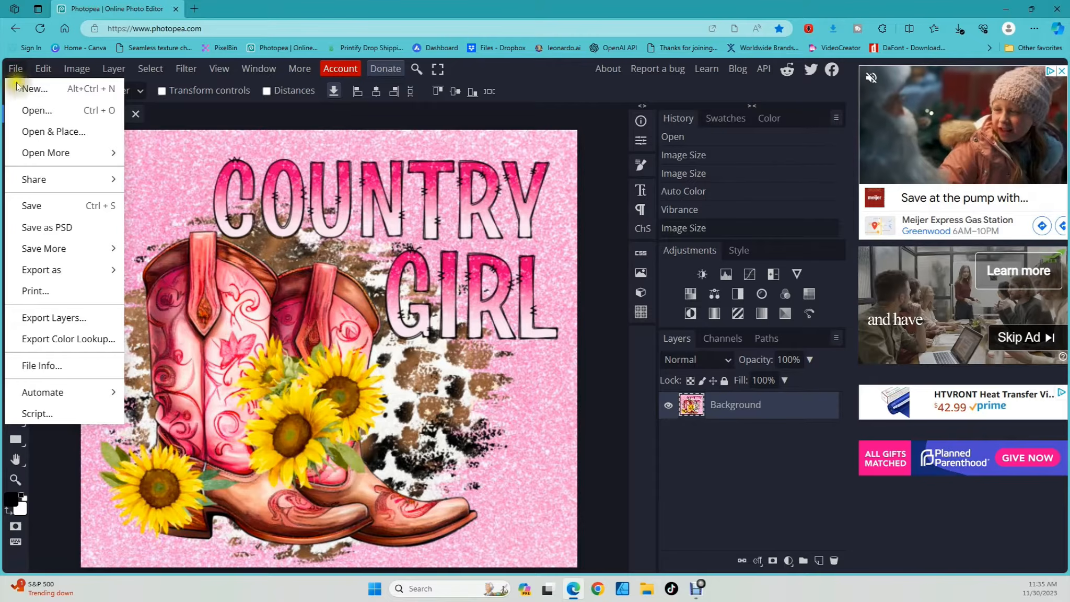
pyautogui.click(49, 294)
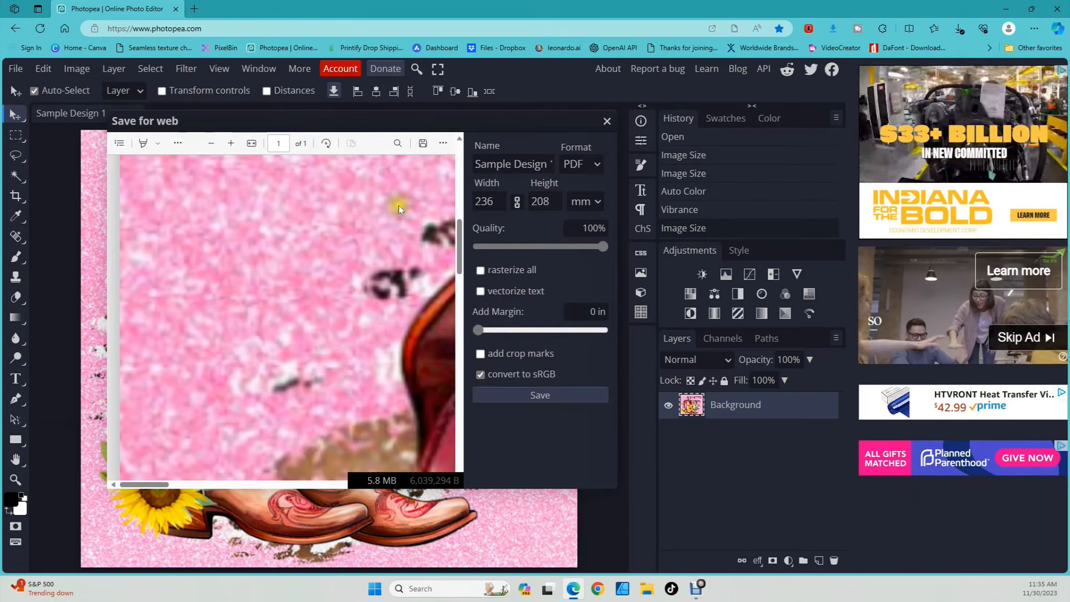
pyautogui.click(442, 145)
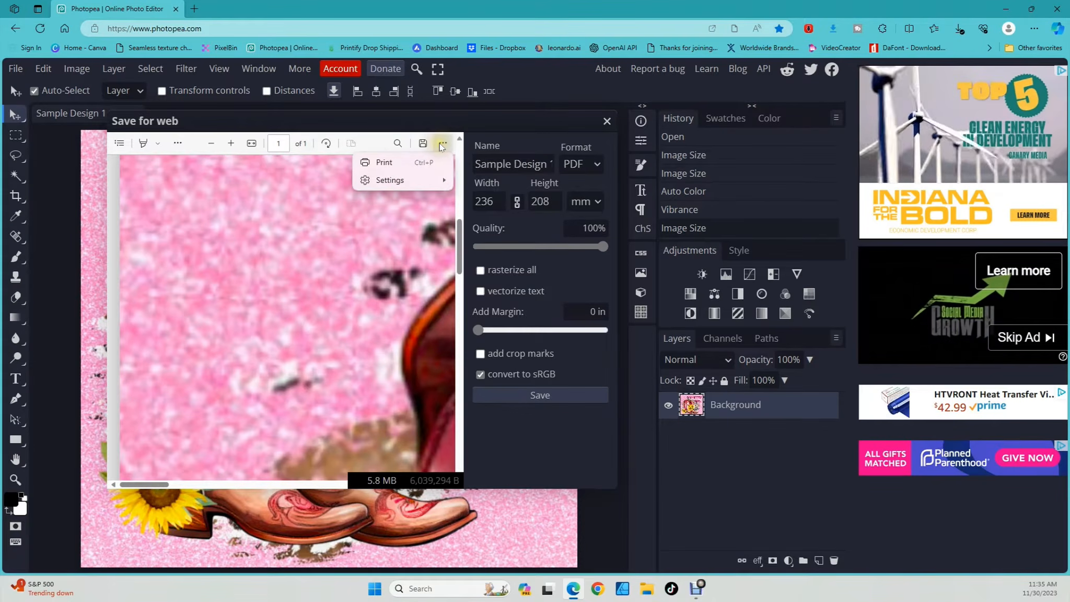
pyautogui.click(369, 163)
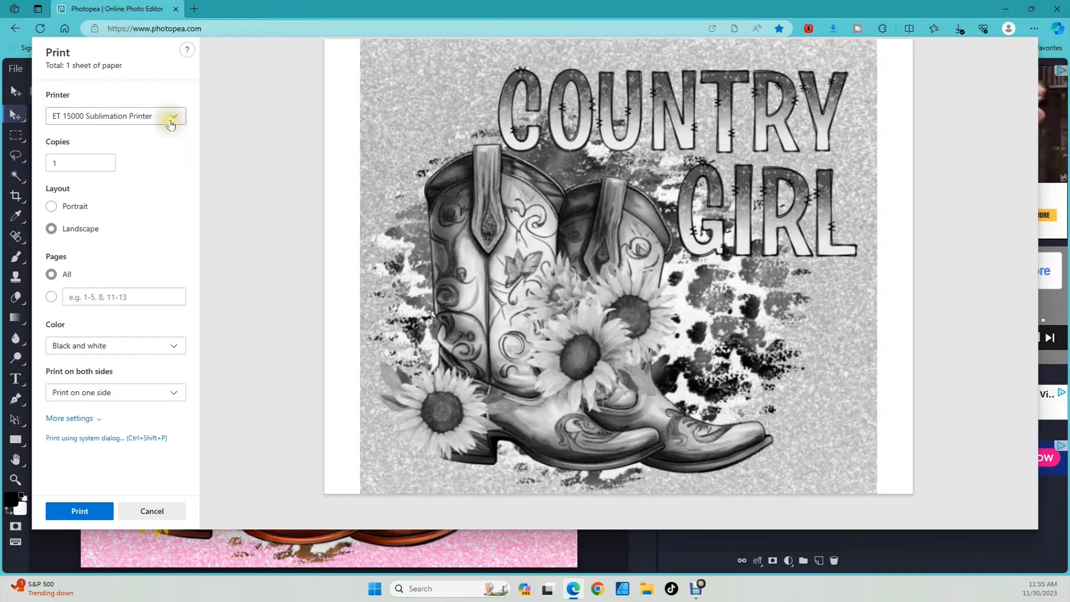
pyautogui.click(171, 124)
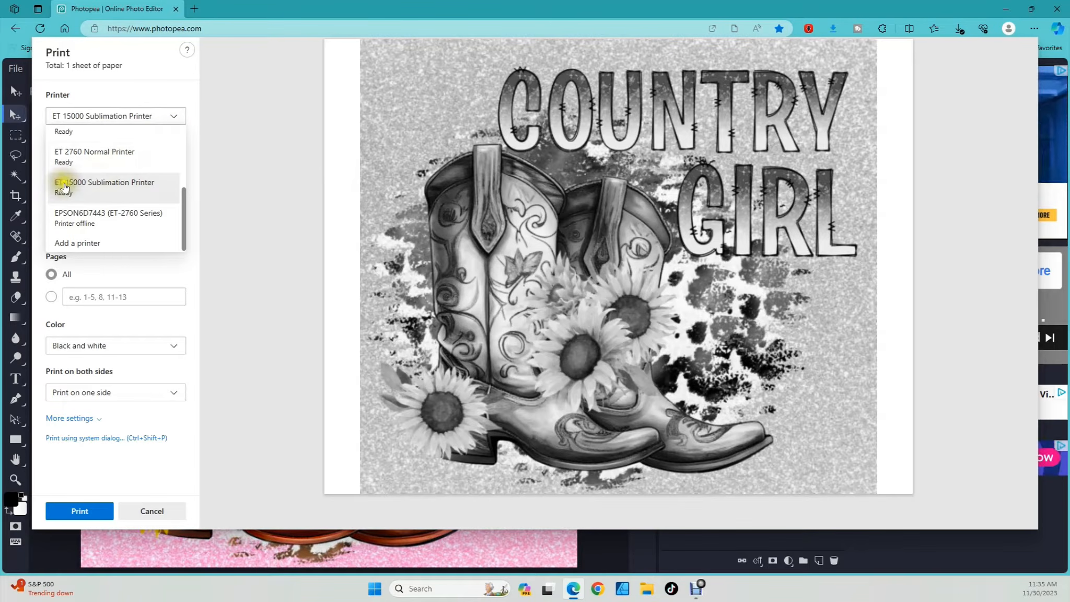
pyautogui.click(96, 191)
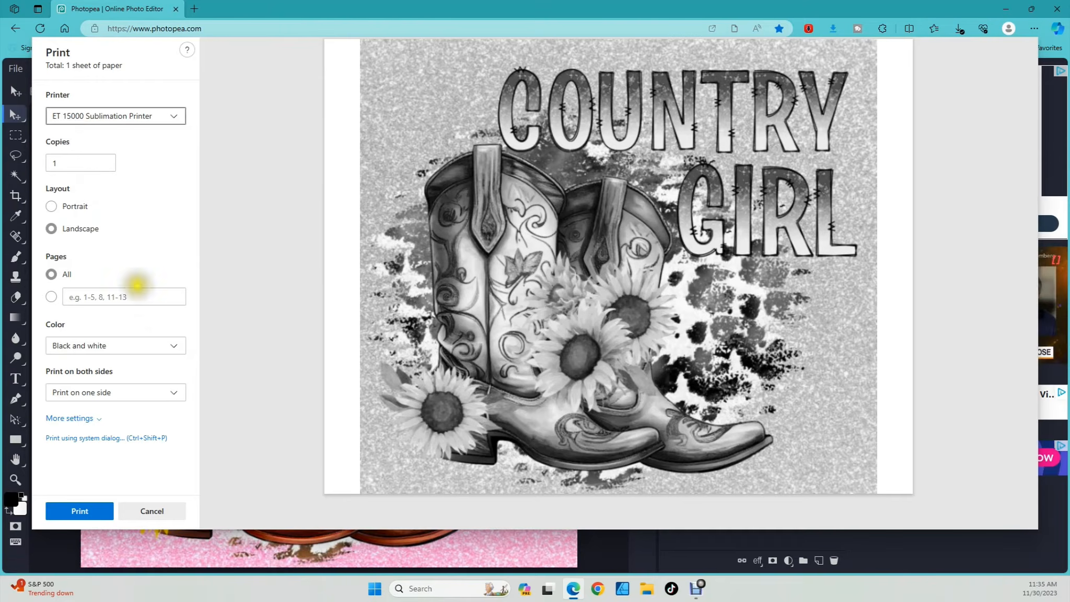
# Step: Using the system print dialog, apply the 8.5 x 11 Sublimation preset in the printer's preferences
pyautogui.click(92, 439)
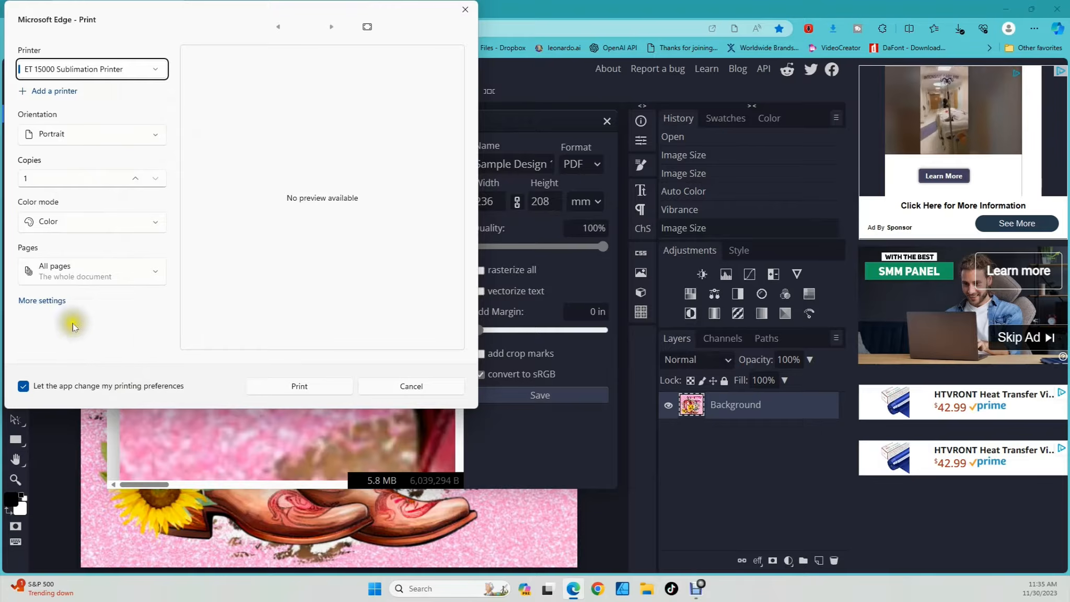
pyautogui.click(35, 303)
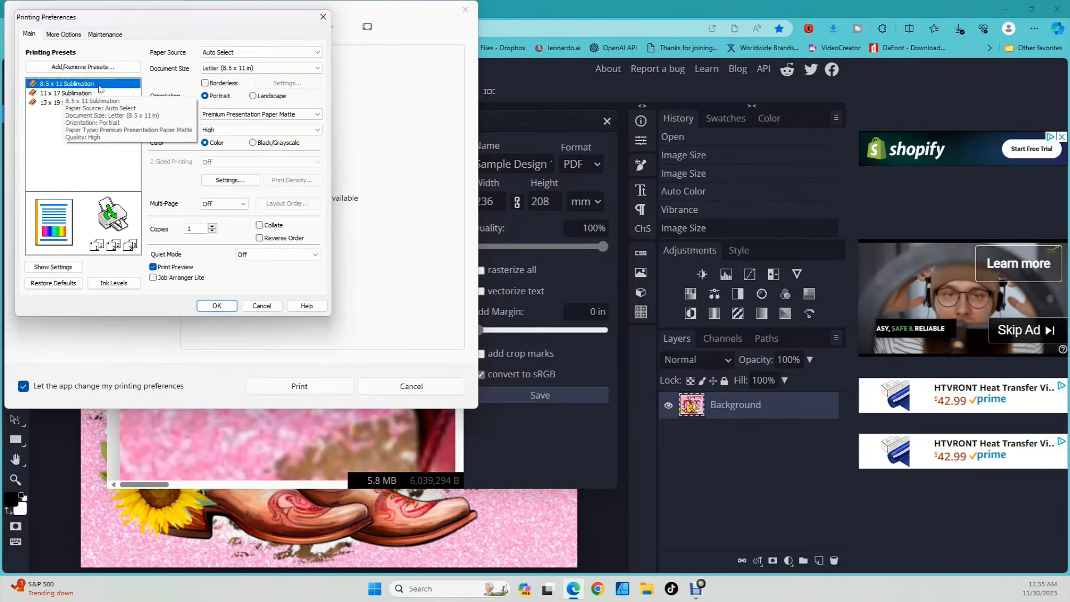
pyautogui.click(216, 305)
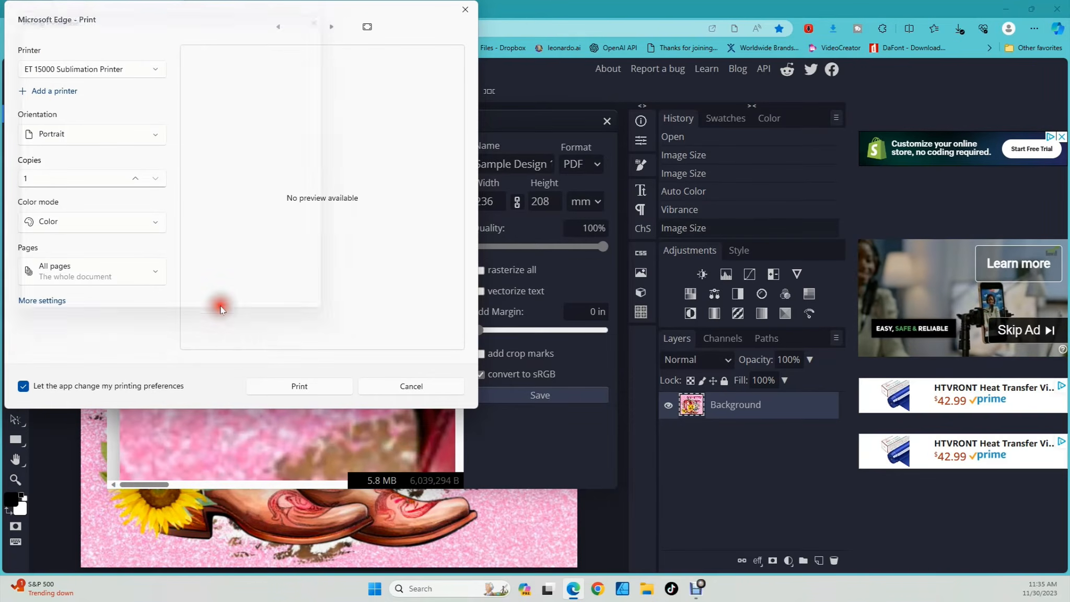
# Step: Send the design to the printer, review its print preview, and close the preview while confirming that the document should print
pyautogui.click(300, 386)
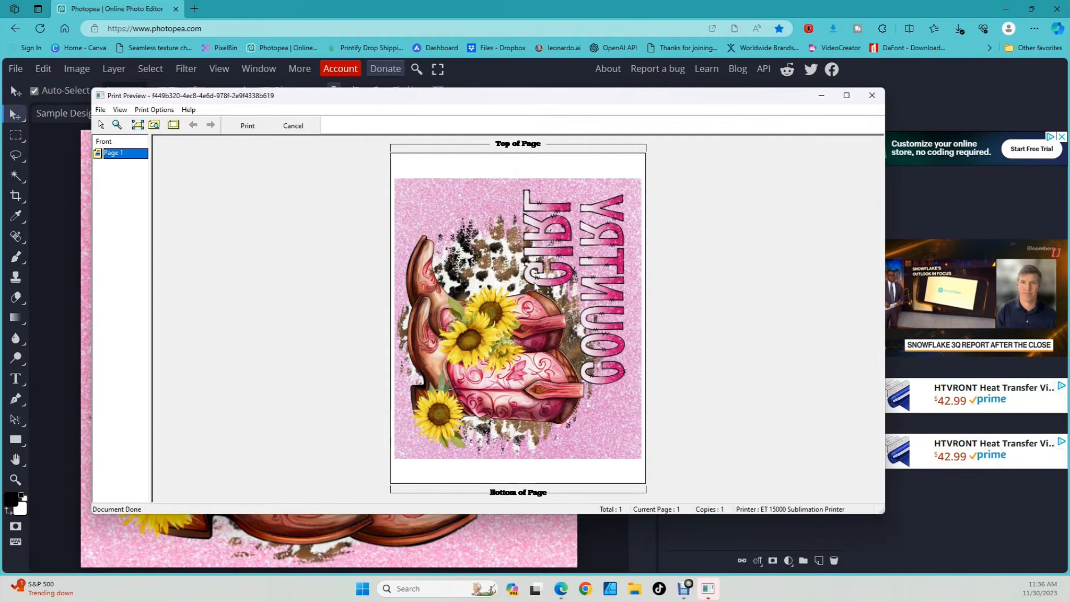
pyautogui.click(252, 130)
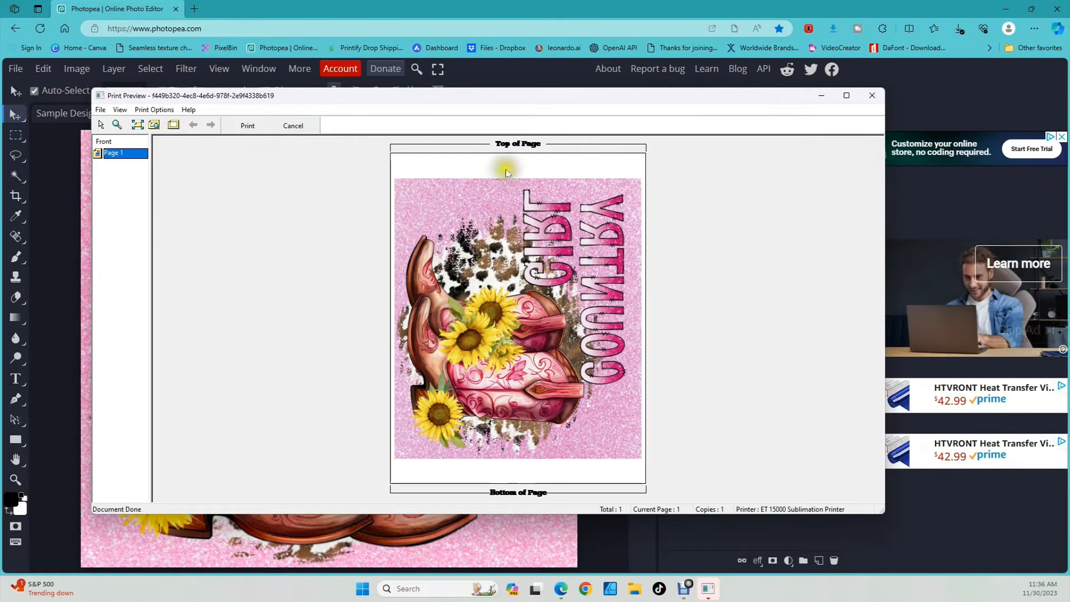
pyautogui.click(872, 95)
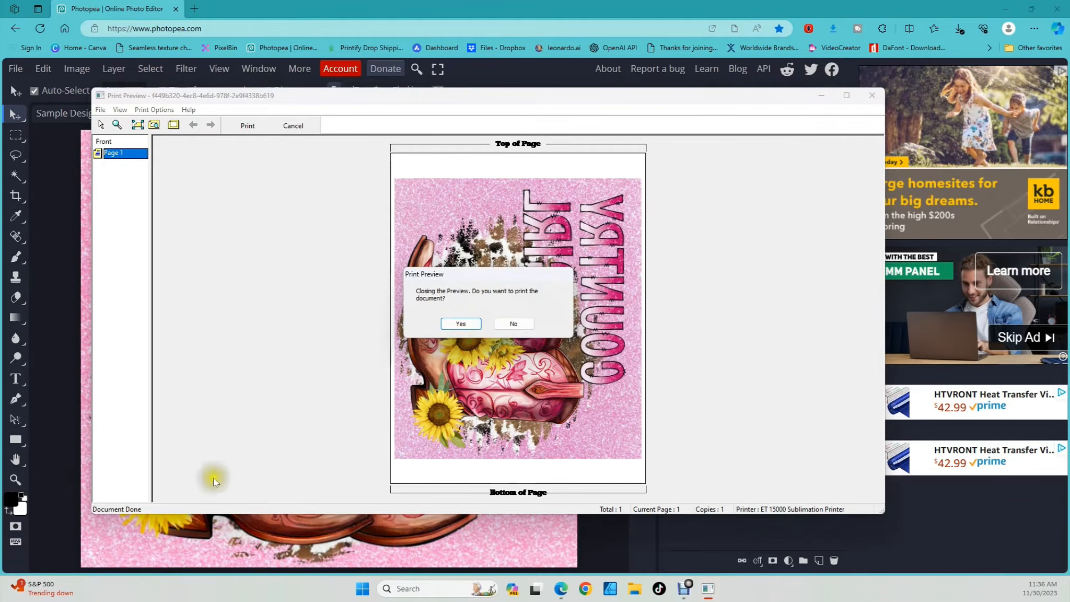
pyautogui.click(462, 324)
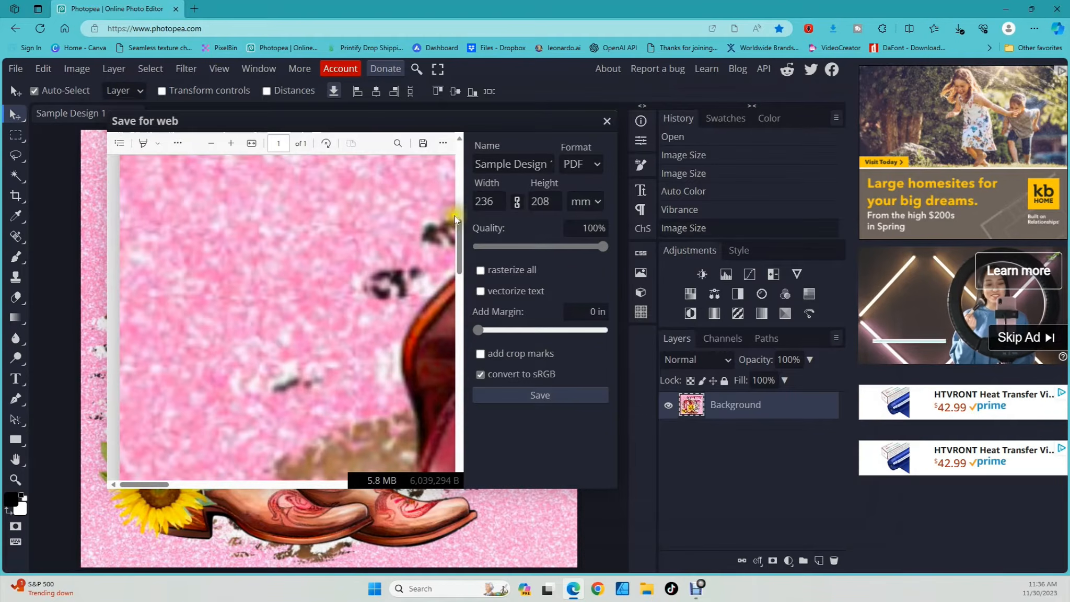
# Step: Leave the PDF export settings and close the Sample Design 1 document, discarding its unsaved work
pyautogui.click(609, 121)
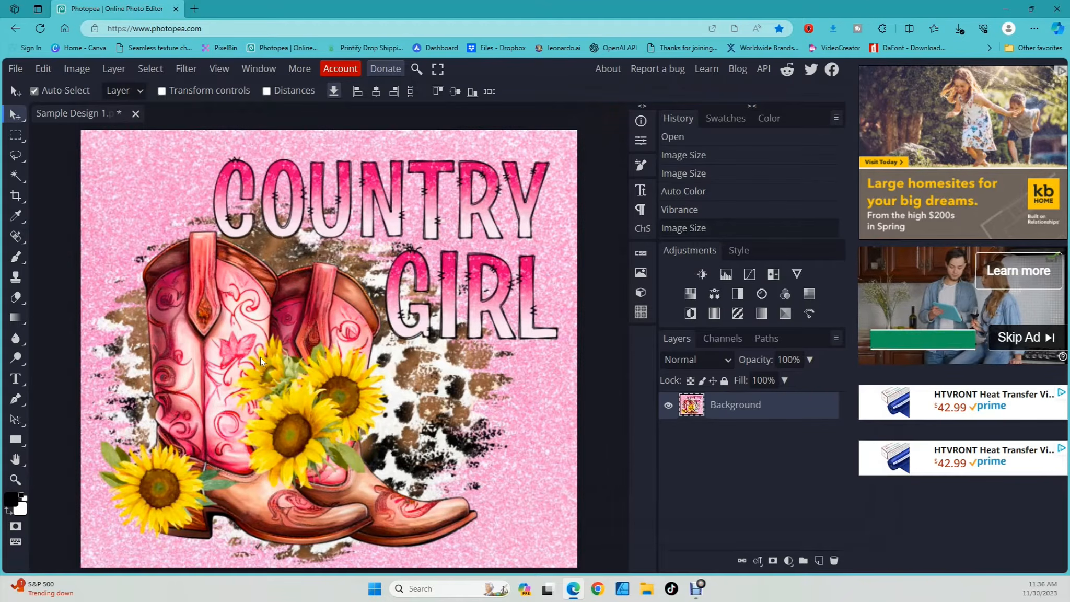
pyautogui.click(135, 114)
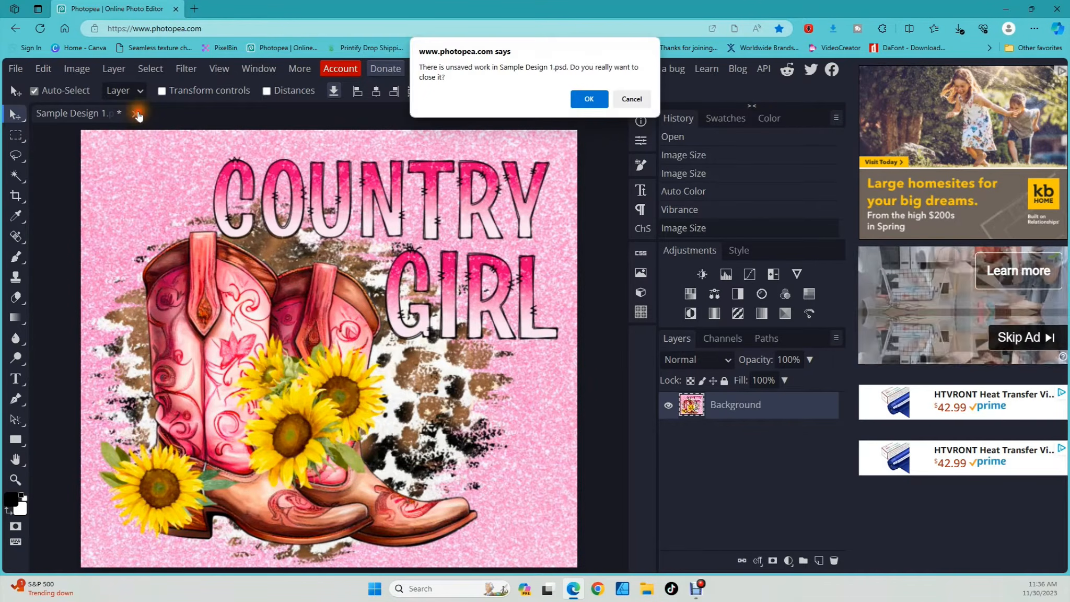
pyautogui.click(589, 100)
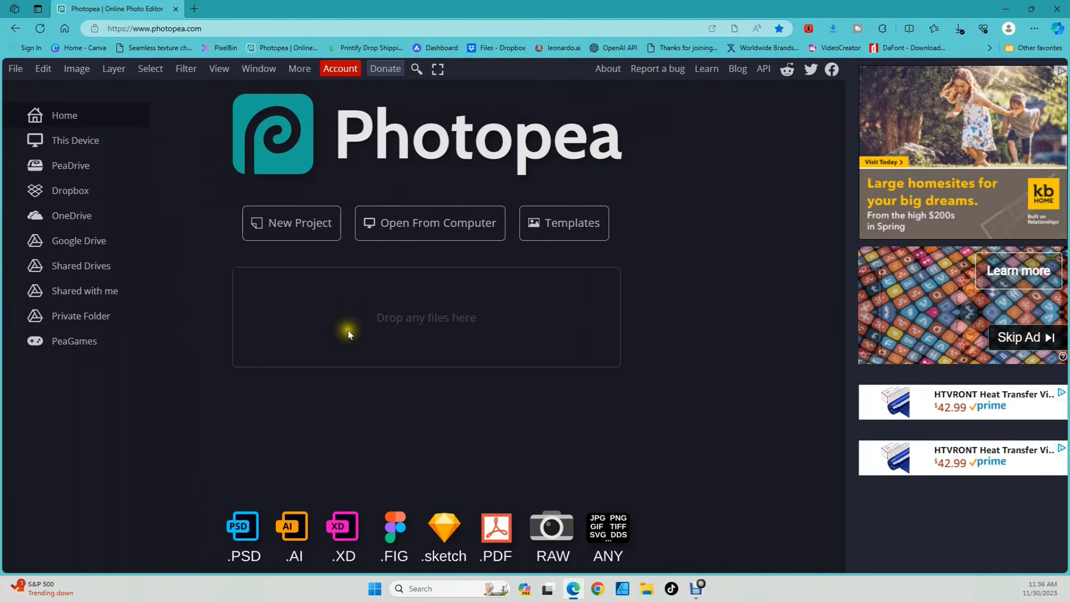
# Step: Browse the computer's Downloads folder for a file to open, and preview Sample Design 2 in the image viewer
pyautogui.click(441, 225)
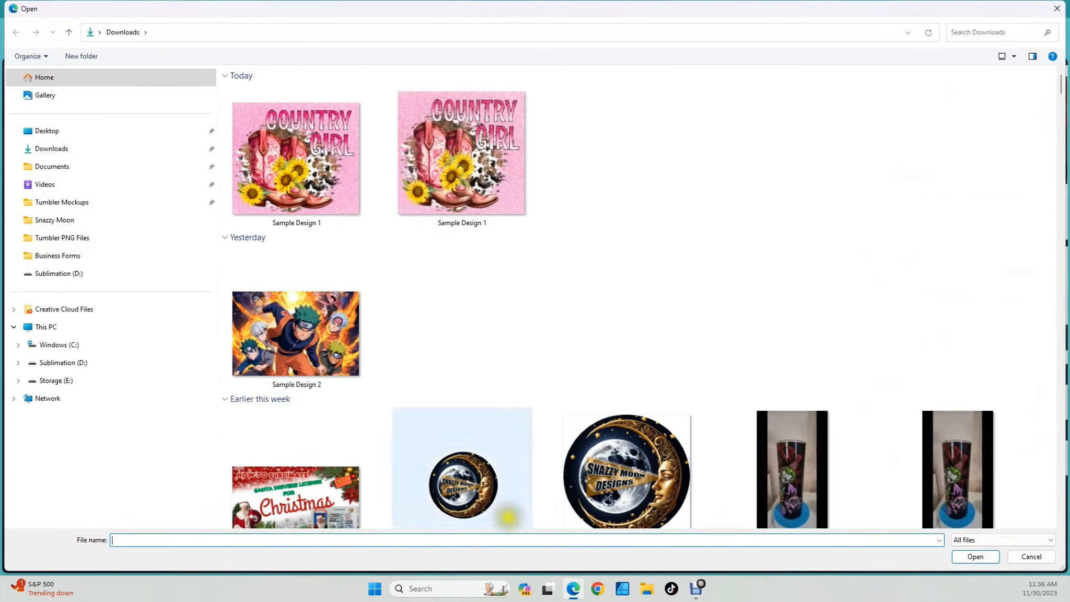
pyautogui.rightClick(295, 328)
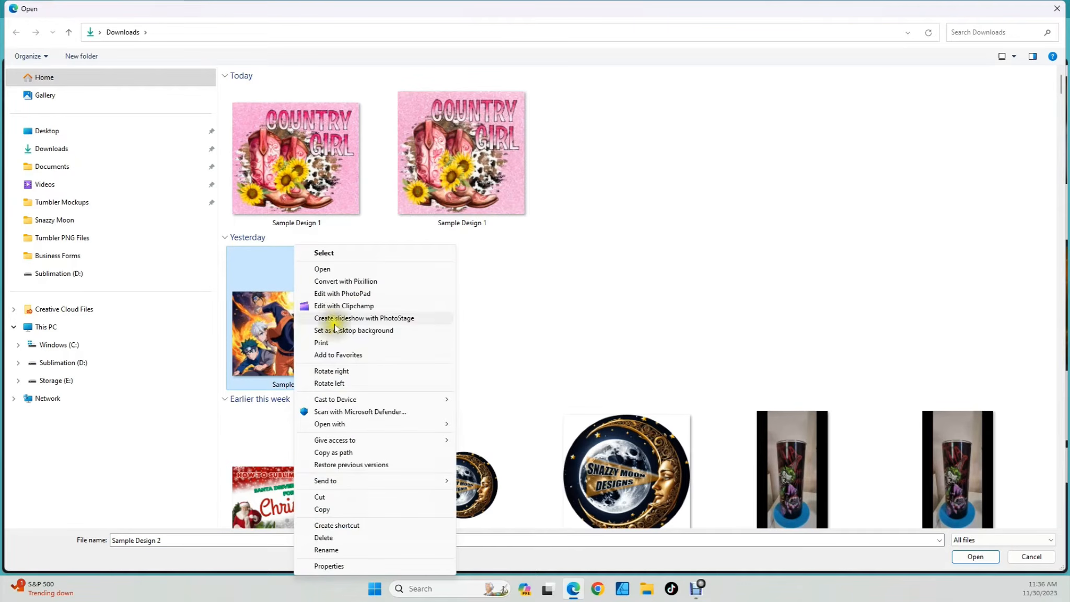
pyautogui.click(340, 269)
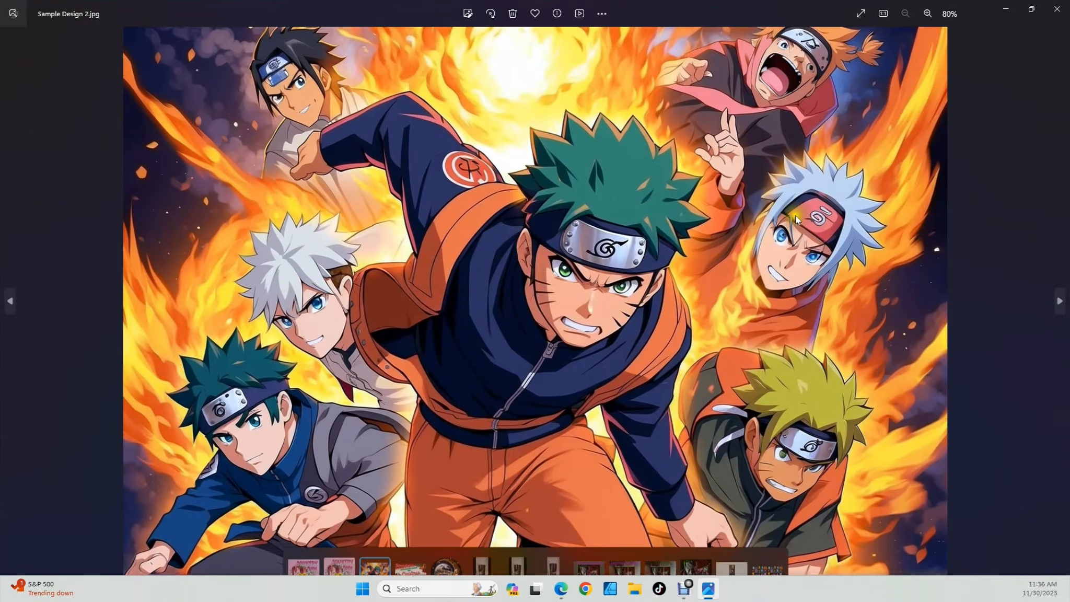
pyautogui.click(1061, 9)
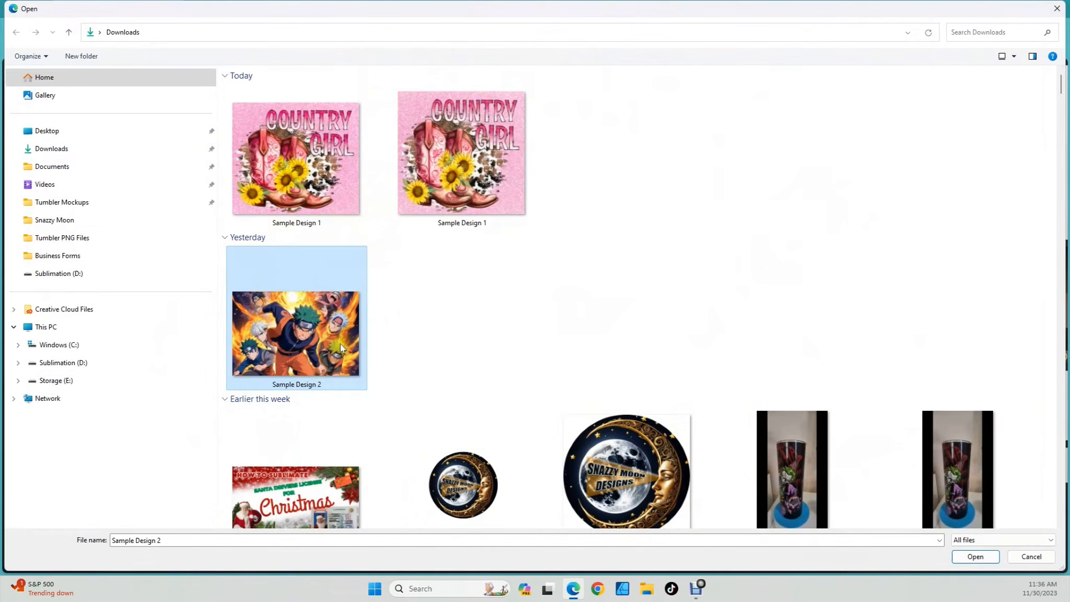
# Step: Open Sample Design 2 and enter an image size of 9.3 inches wide by 8.2 inches high
pyautogui.doubleClick(319, 344)
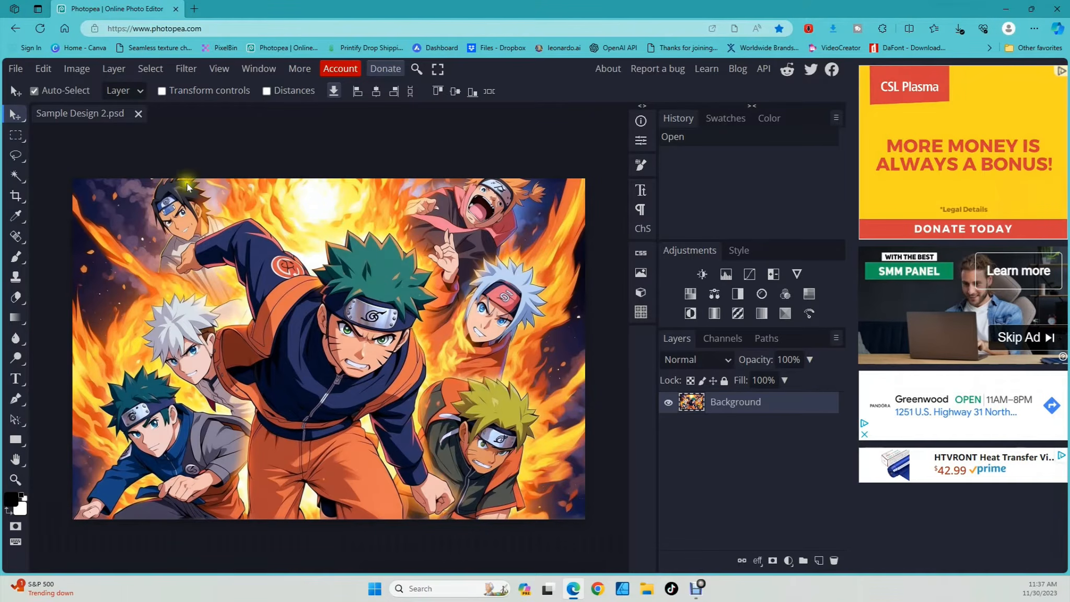
pyautogui.click(68, 67)
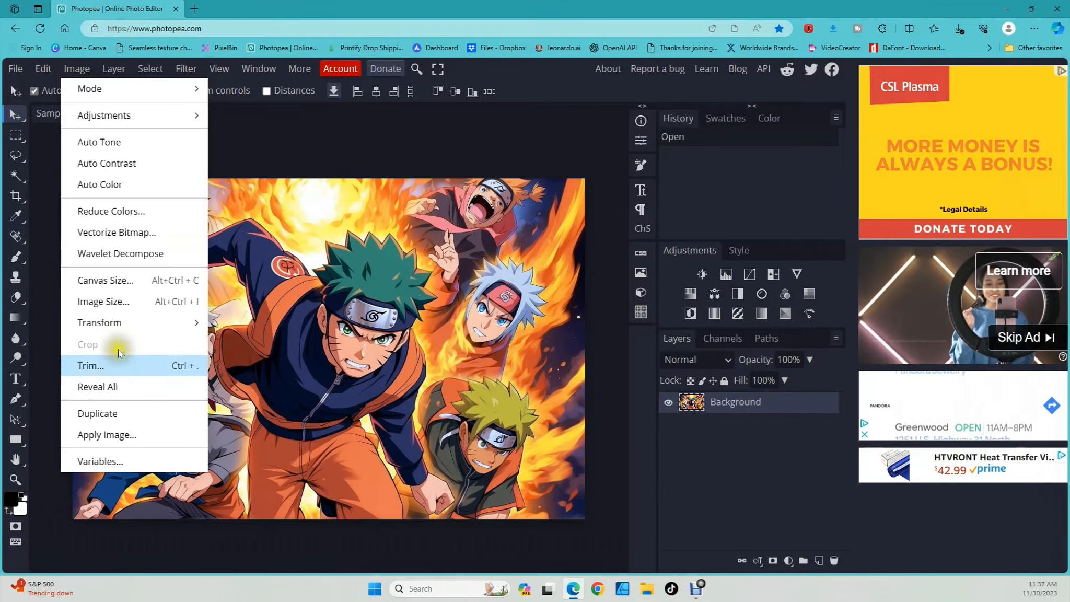
pyautogui.click(101, 302)
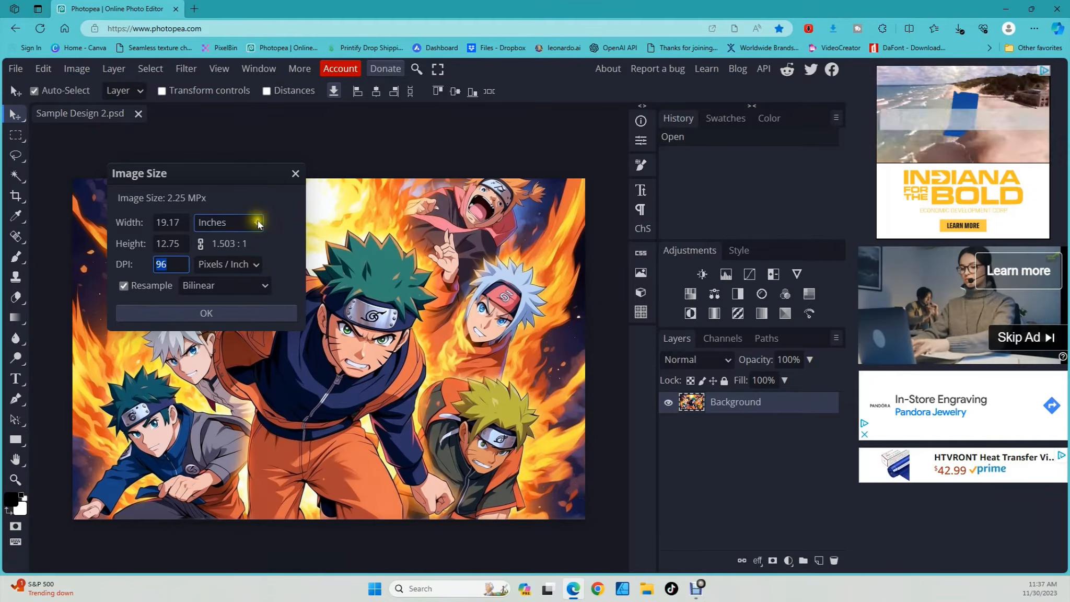
pyautogui.doubleClick(167, 222)
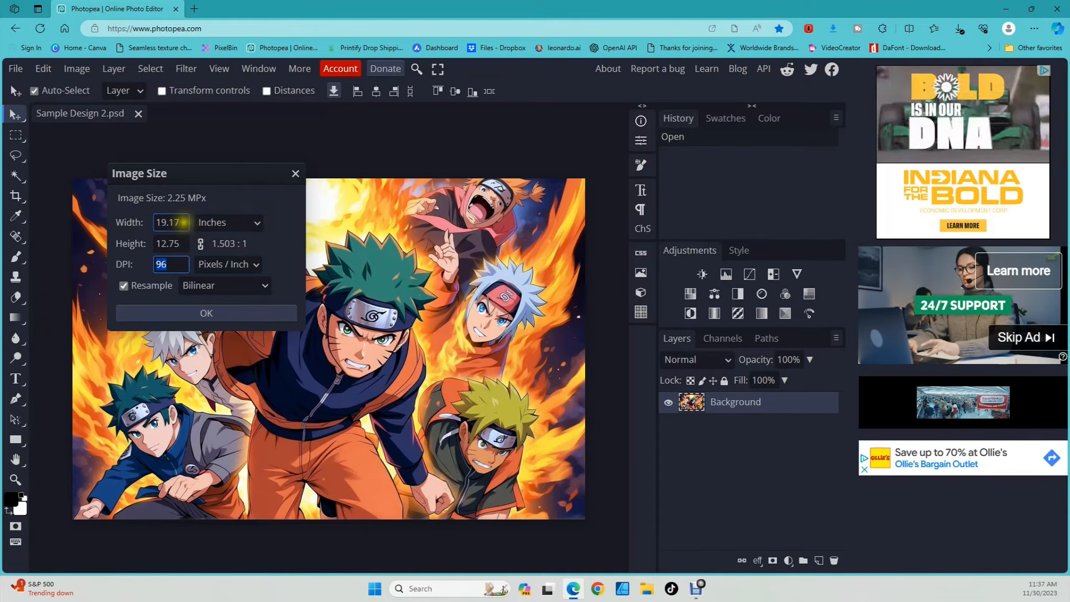
pyautogui.write('9.3')
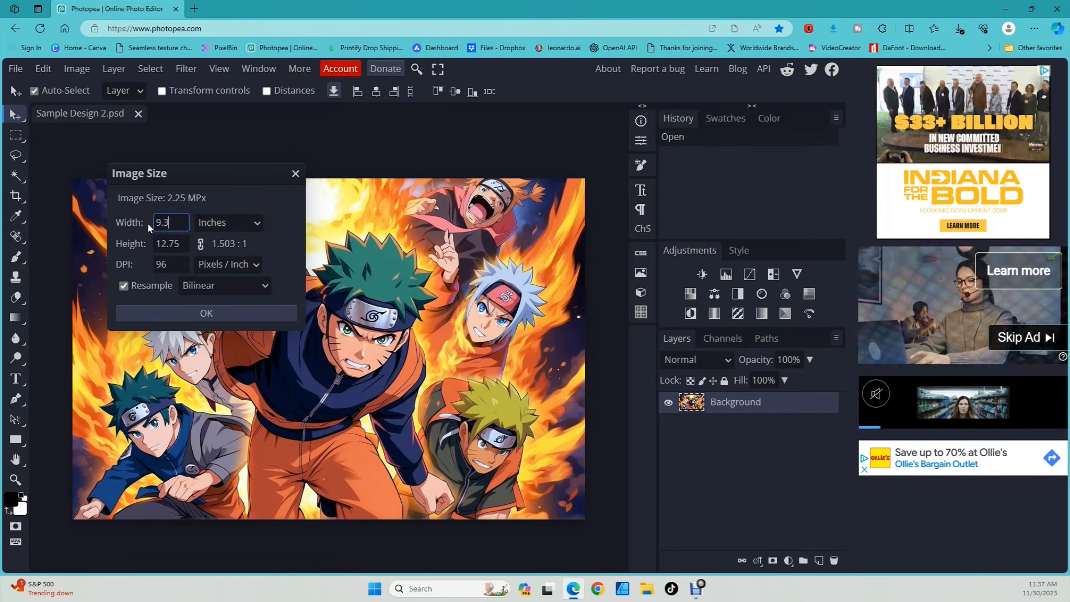
pyautogui.click(164, 244)
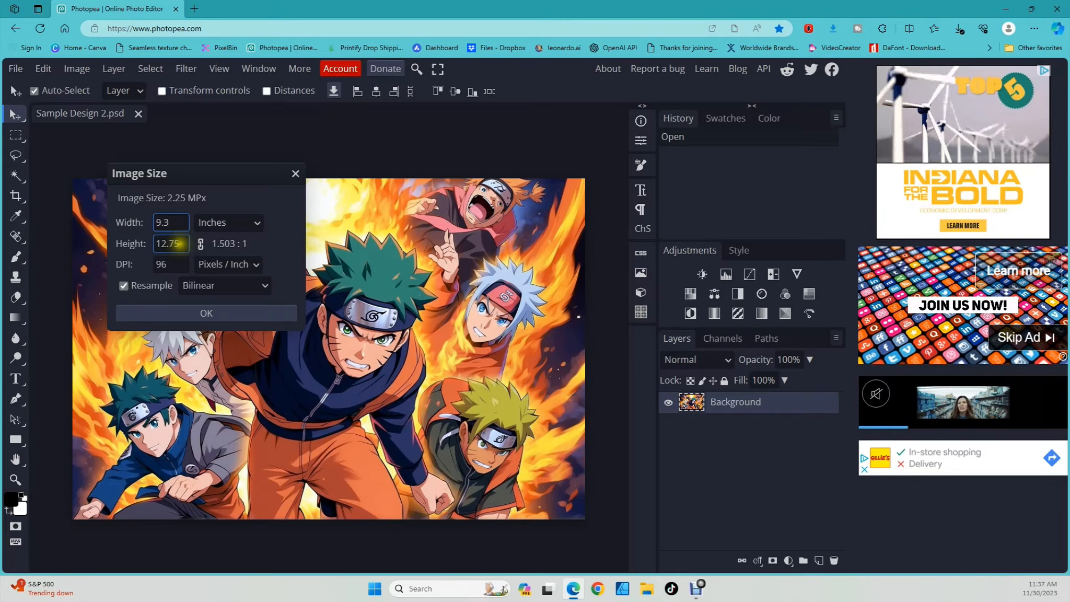
pyautogui.click(171, 243)
pyautogui.write('8.2')
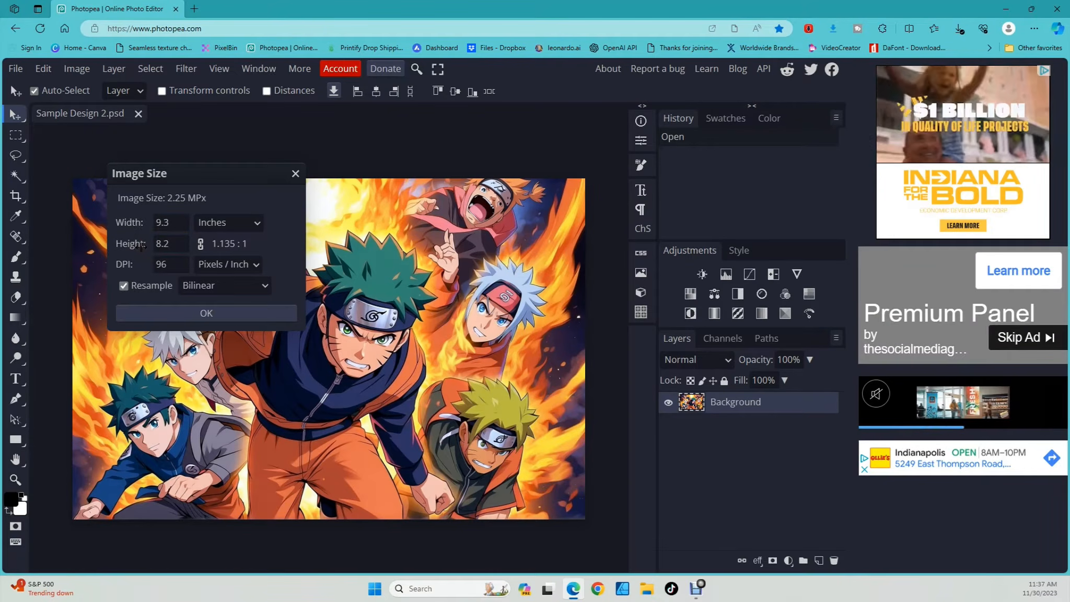
# Step: Try linking width and height with Keep Aspect Ratio, then unlink them and restore the 9.3 inch width
pyautogui.click(192, 245)
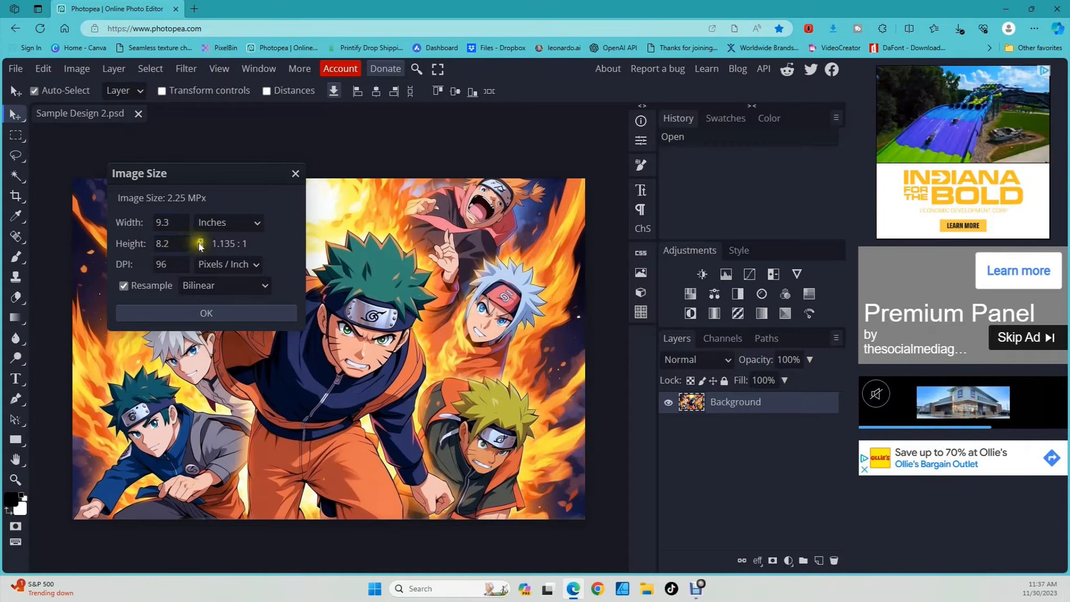
pyautogui.click(170, 223)
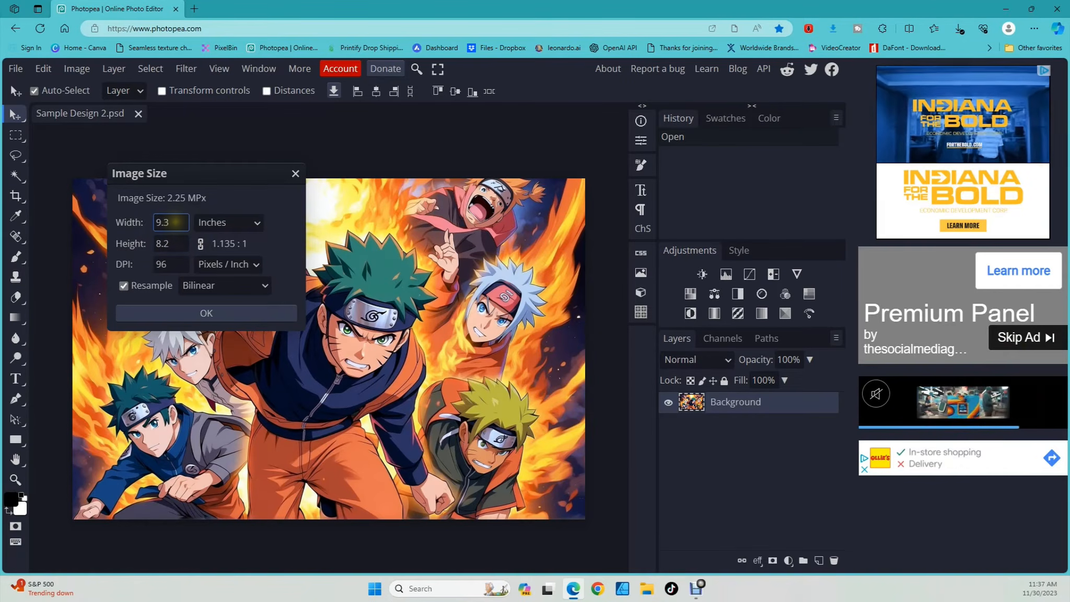
pyautogui.press('Tab')
pyautogui.click(201, 244)
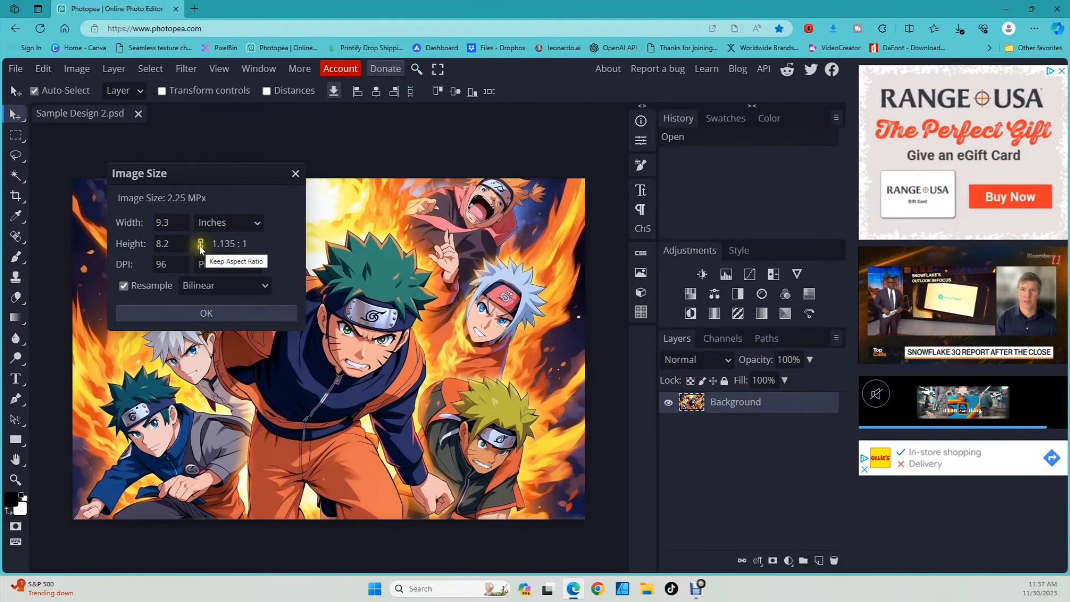
pyautogui.click(201, 244)
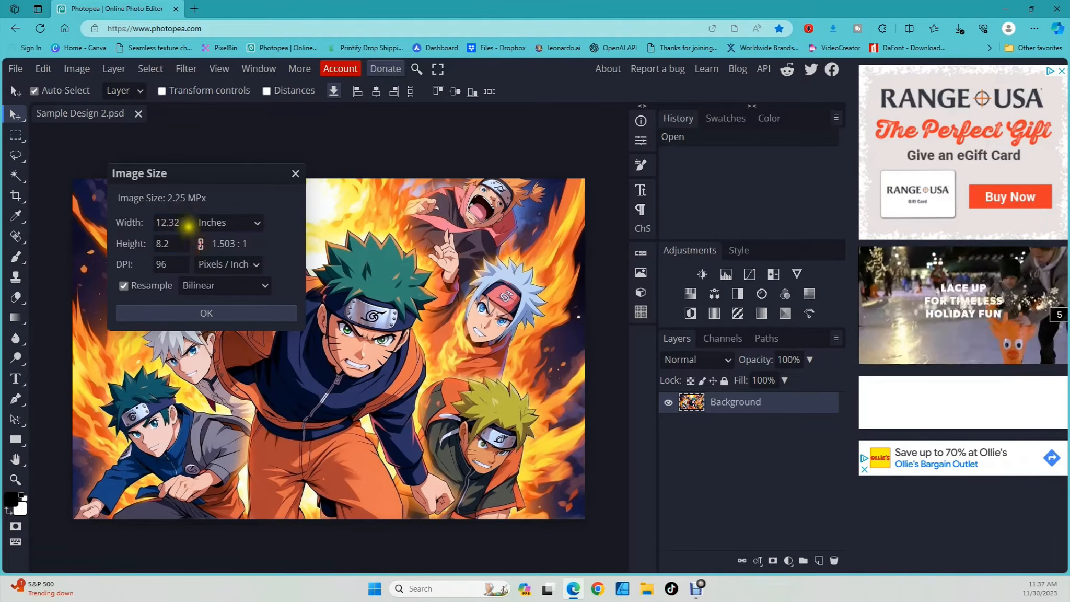
pyautogui.doubleClick(168, 222)
pyautogui.write('9.3')
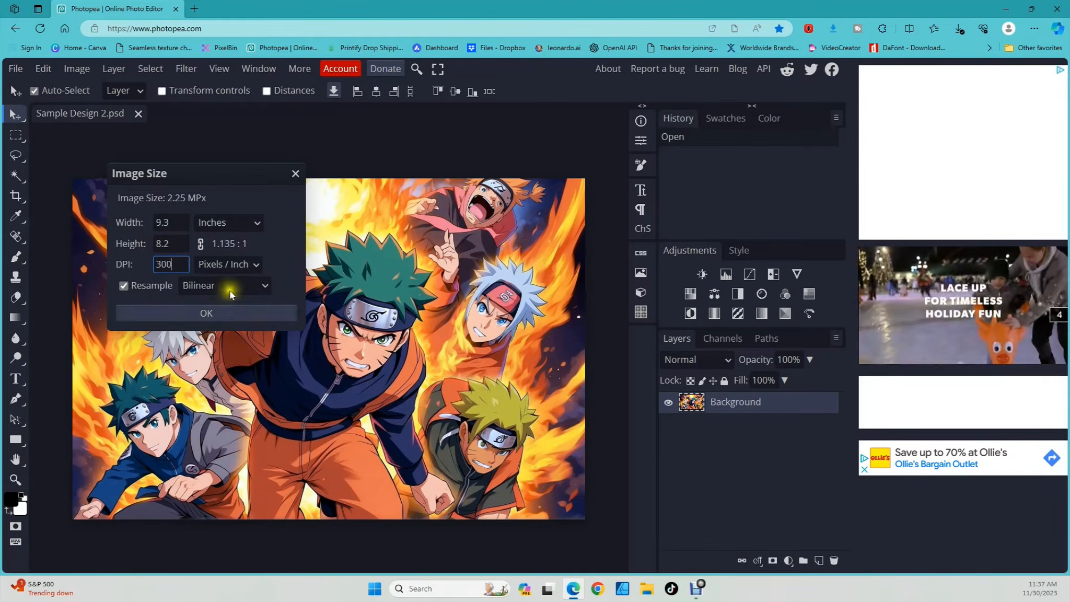
# Step: Set the resolution to 300 Pixels / Inch and apply the new image size
pyautogui.click(256, 264)
pyautogui.click(258, 266)
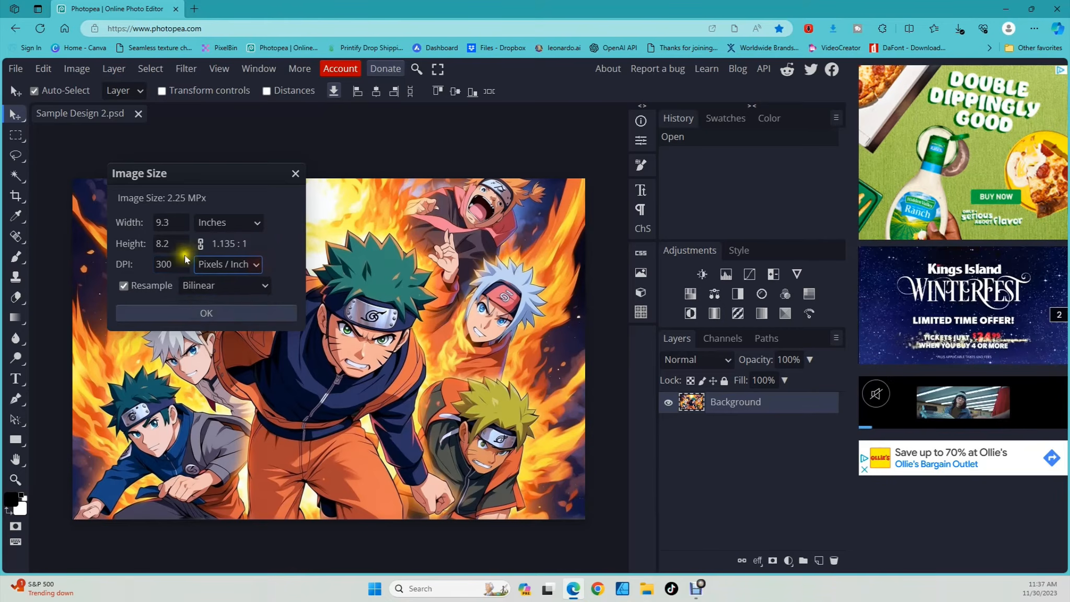
pyautogui.click(256, 266)
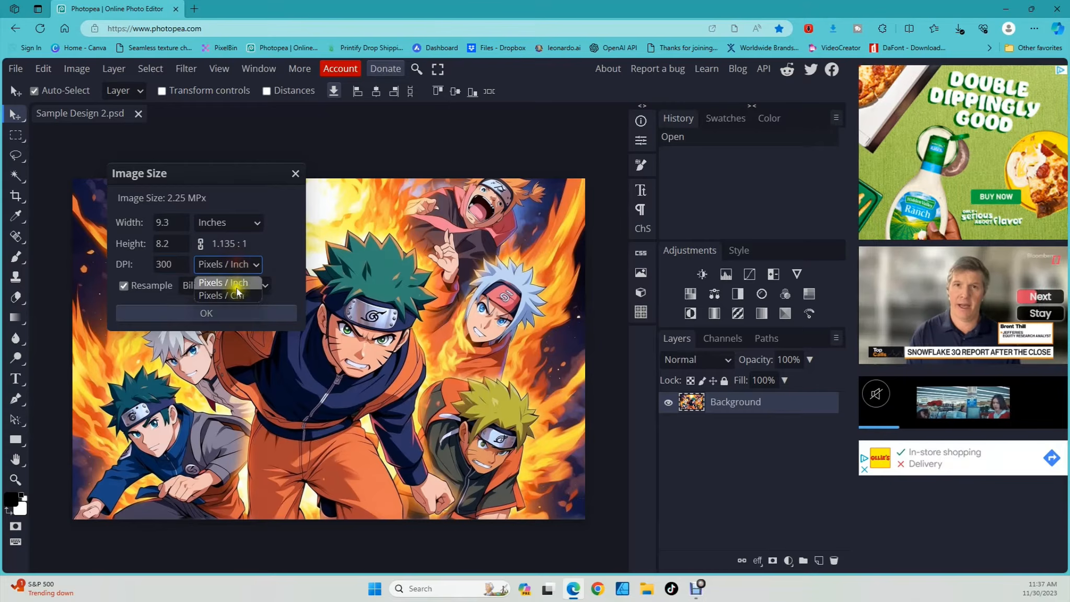
pyautogui.click(256, 266)
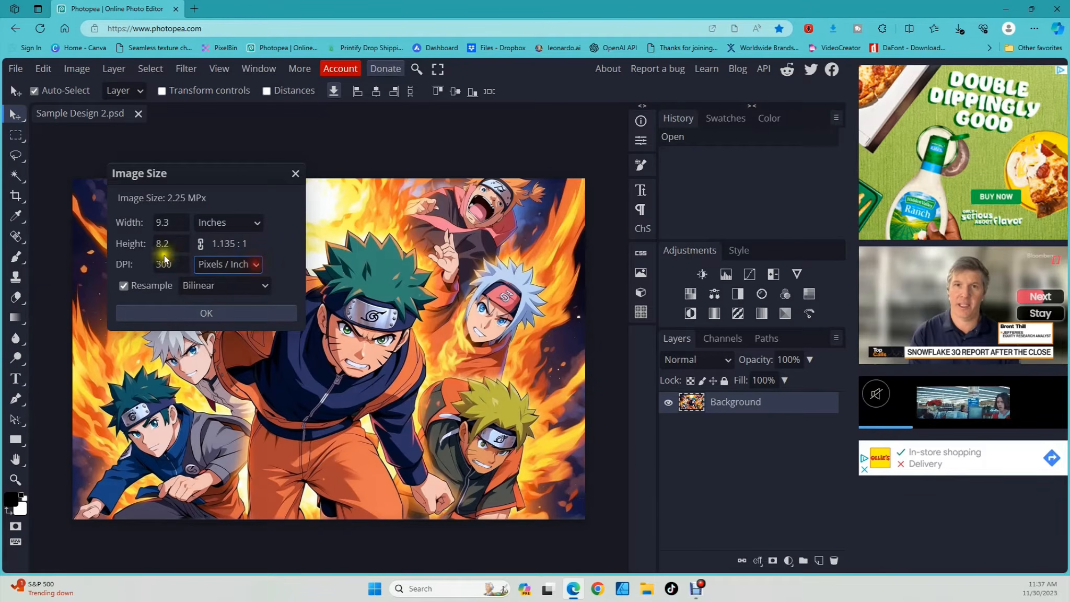
pyautogui.click(190, 313)
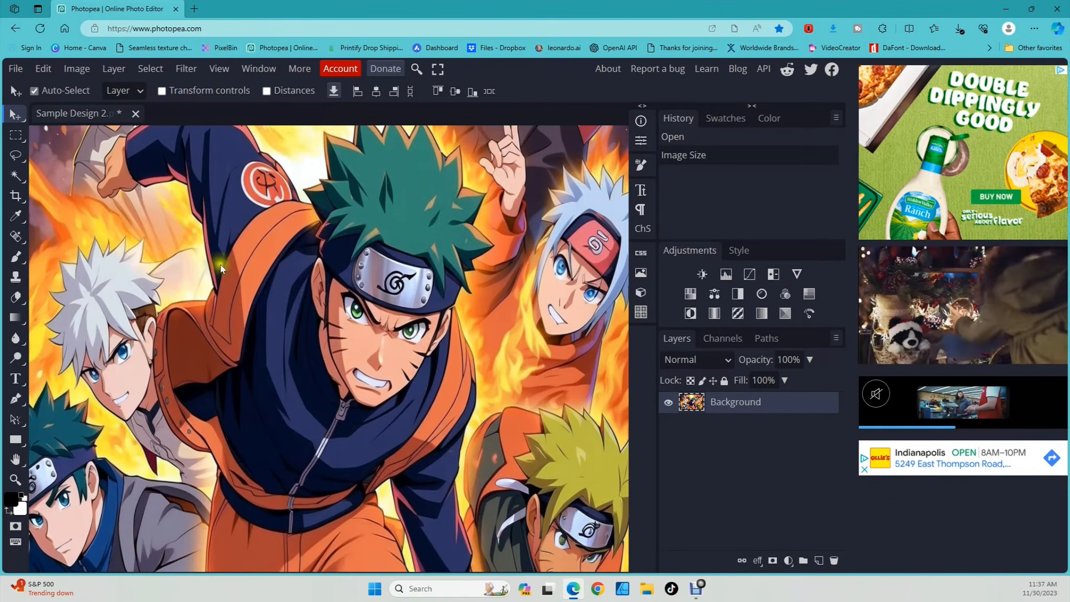
# Step: Fit the whole design in the view and recheck its size and resolution in the Image Size settings
pyautogui.click(219, 70)
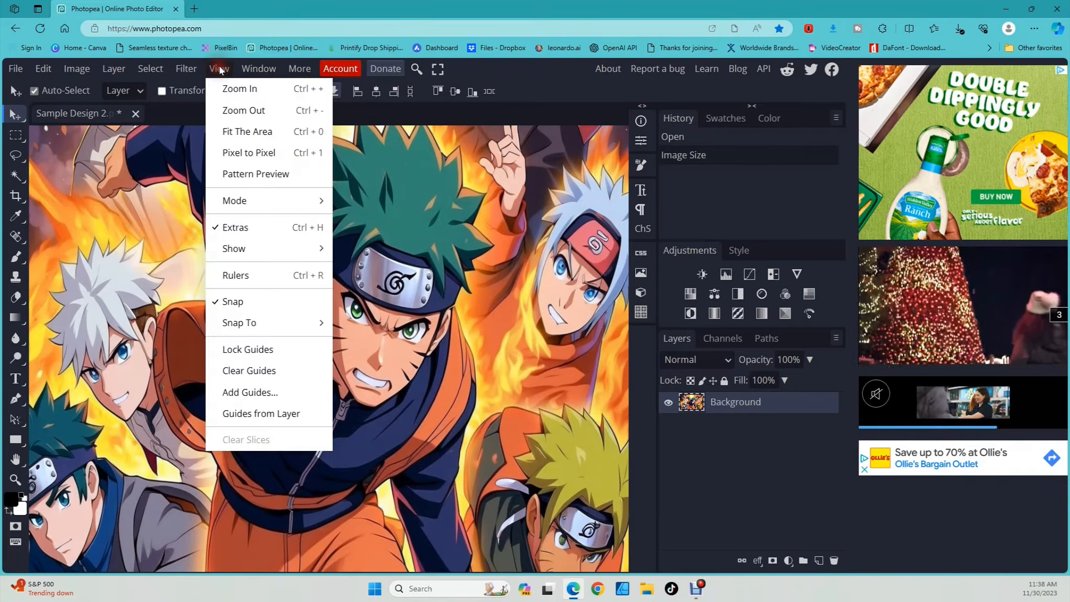
pyautogui.click(238, 136)
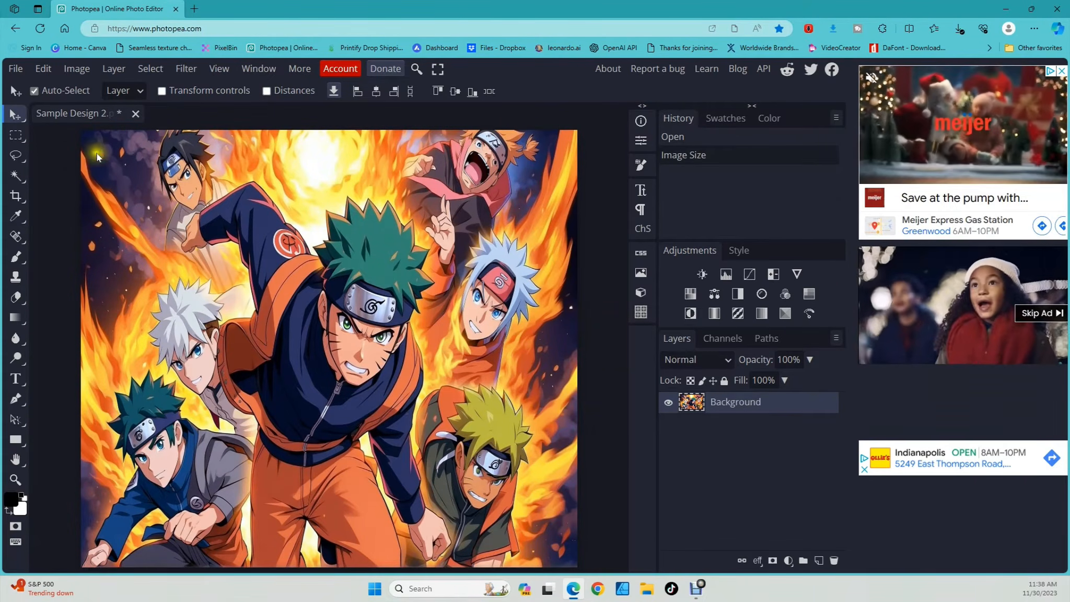
pyautogui.click(73, 71)
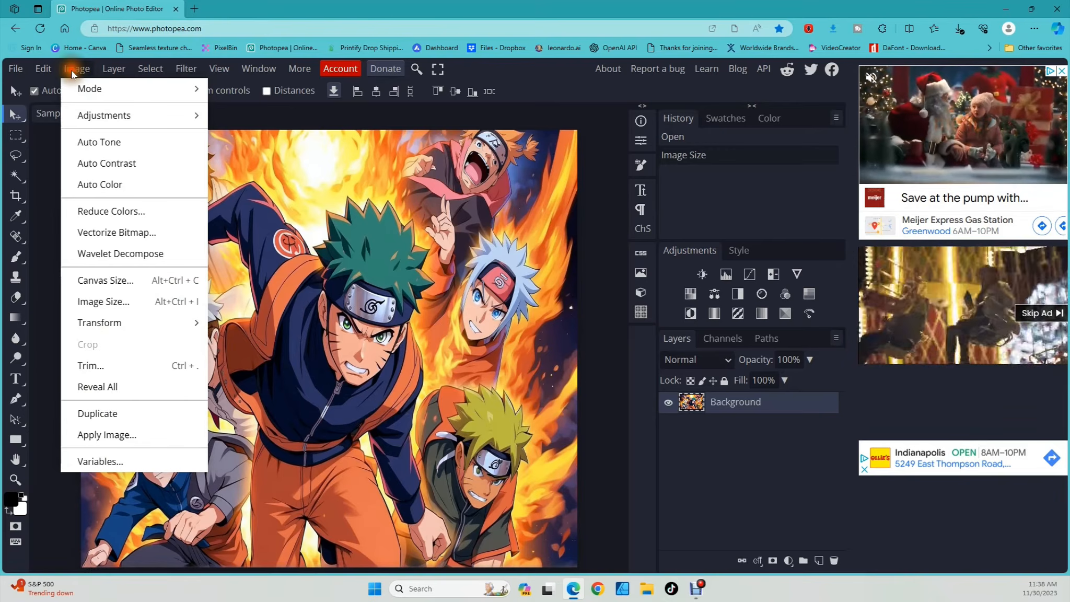
pyautogui.click(90, 302)
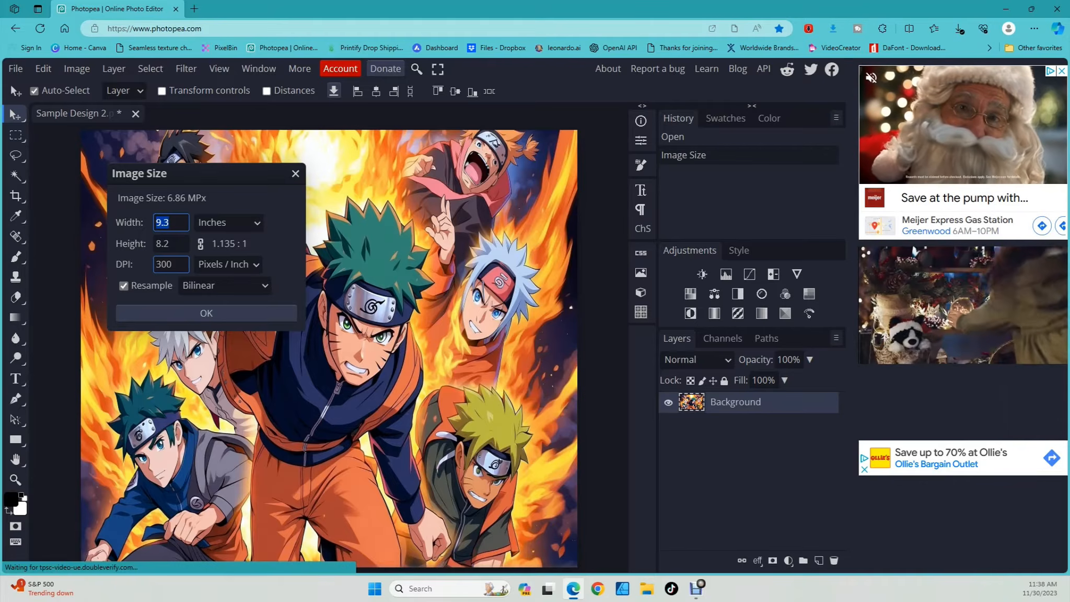
pyautogui.click(205, 313)
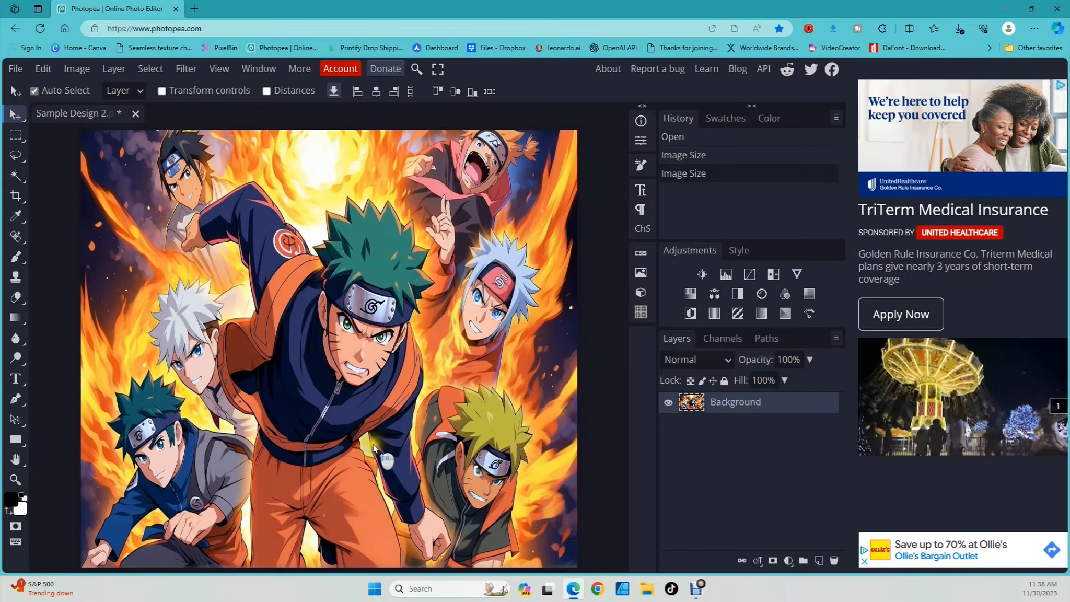
# Step: Apply Auto Color to the design, and adjust its vibrance to 40 and saturation to 10
pyautogui.click(76, 71)
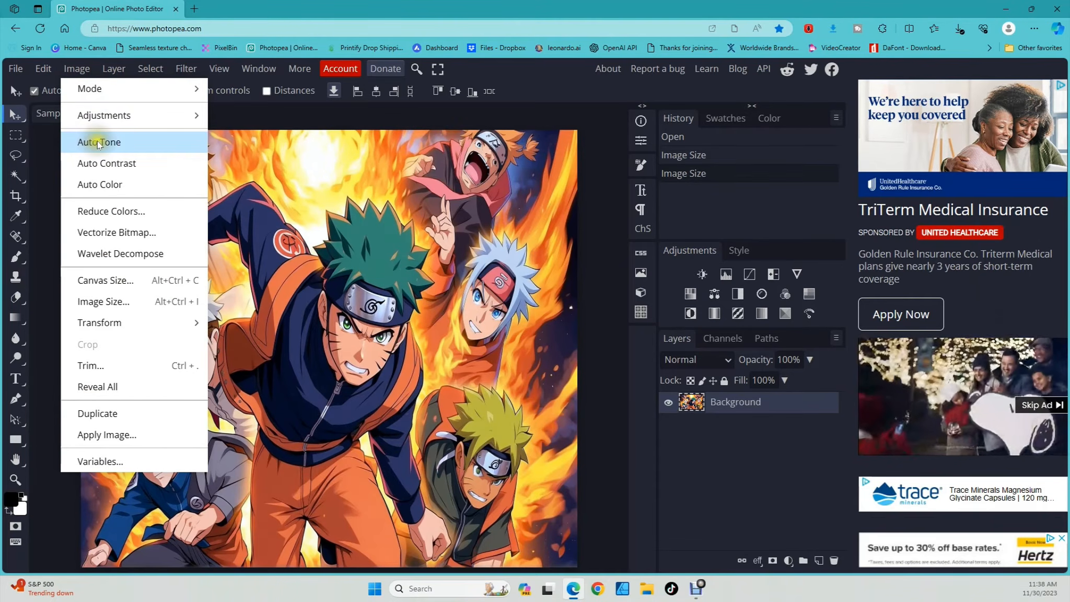
pyautogui.click(95, 187)
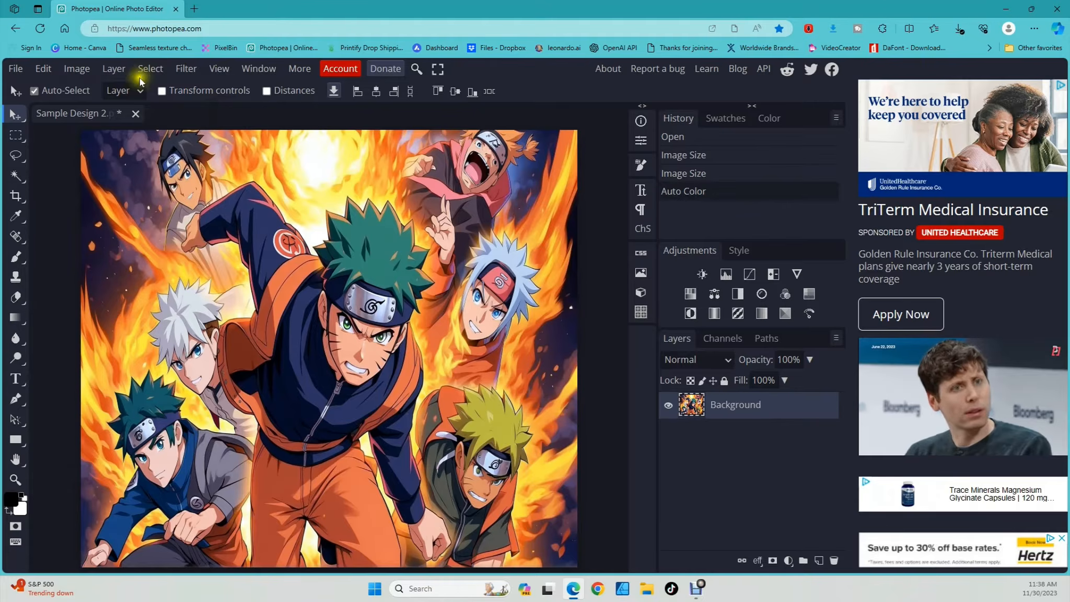
pyautogui.click(82, 70)
pyautogui.moveTo(179, 120)
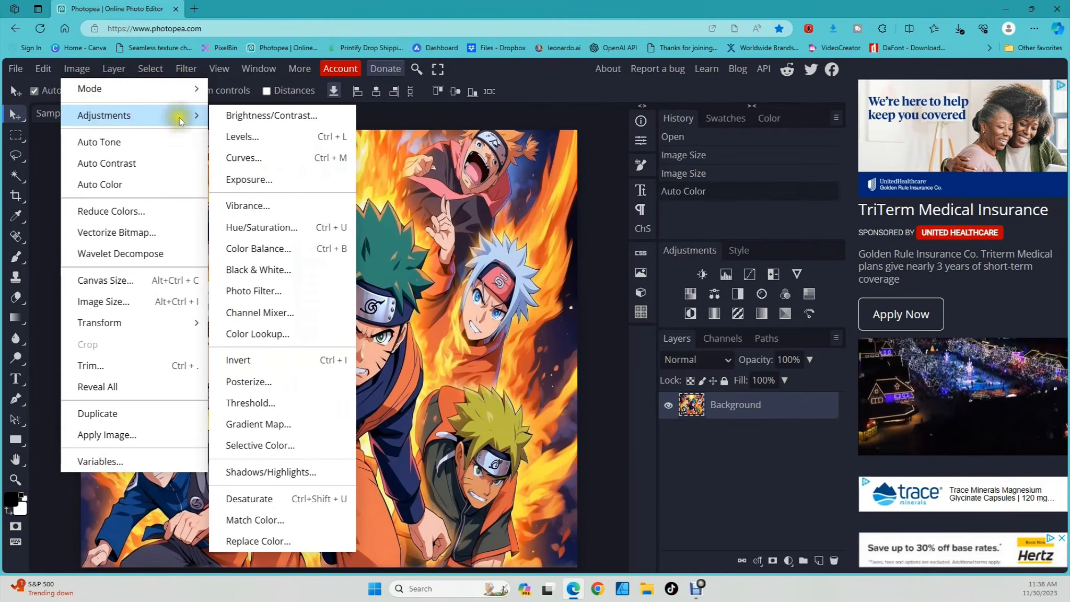
pyautogui.click(254, 205)
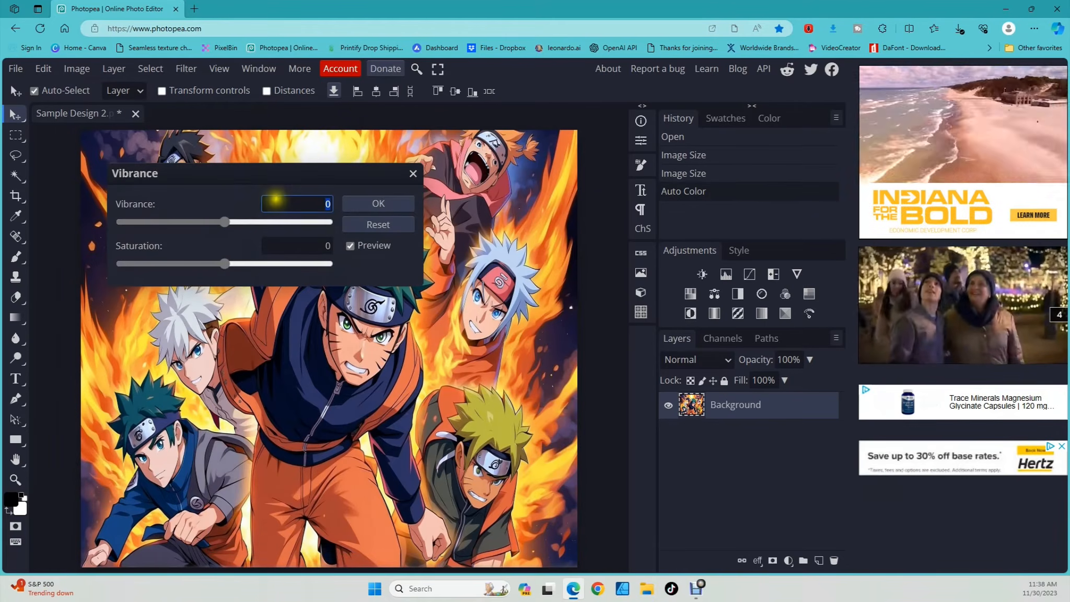
pyautogui.moveTo(225, 221); pyautogui.dragTo(266, 228)
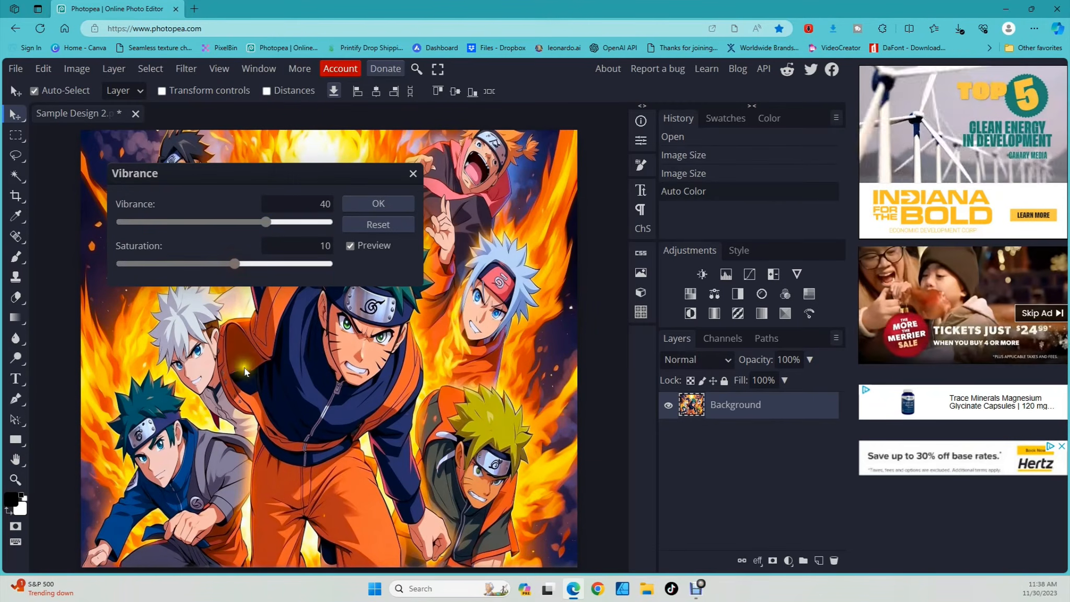
pyautogui.click(375, 207)
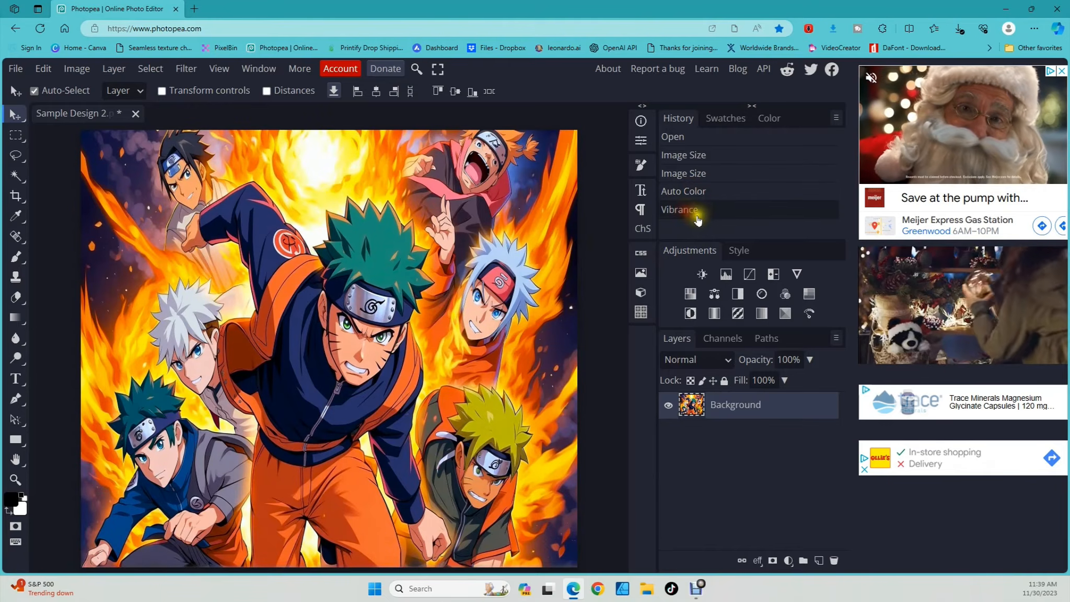
# Step: Compare the design before and after the edits by stepping back through its history to Open and forward to Vibrance
pyautogui.click(689, 193)
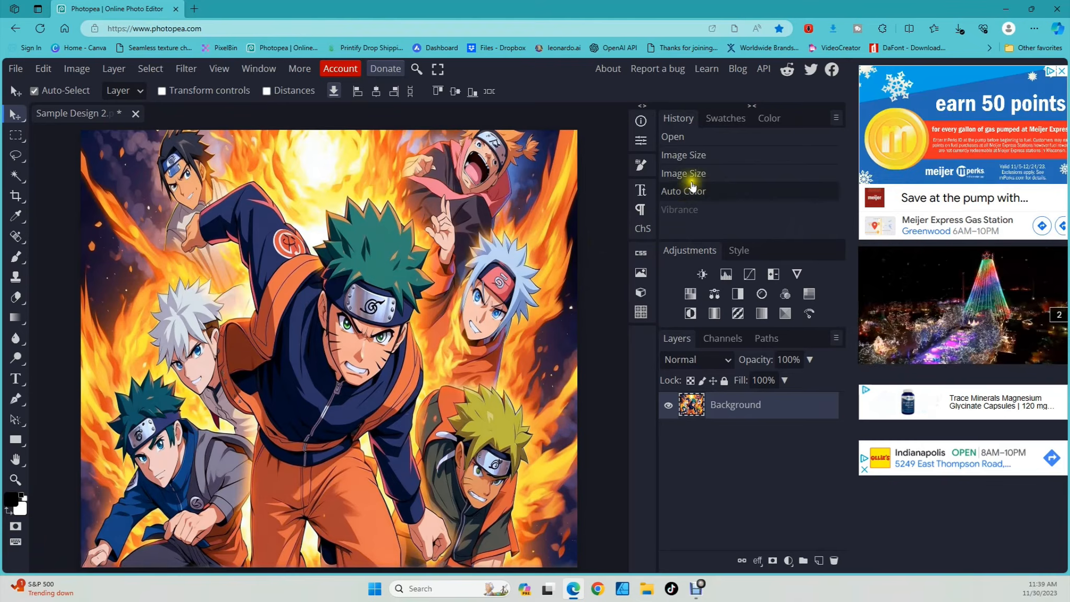
pyautogui.click(683, 175)
pyautogui.click(680, 155)
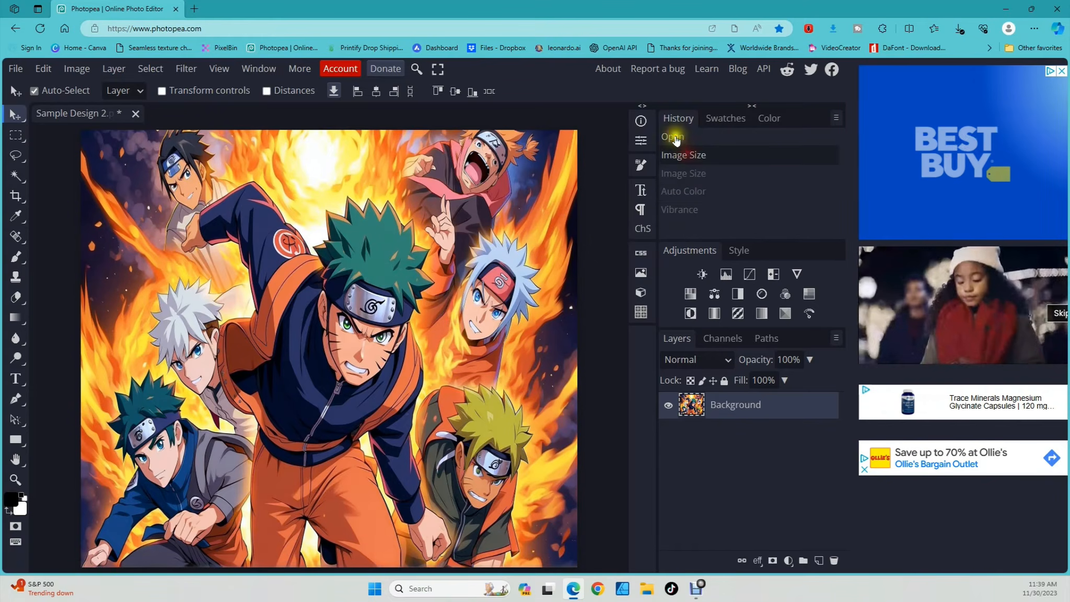
pyautogui.click(675, 138)
pyautogui.click(678, 157)
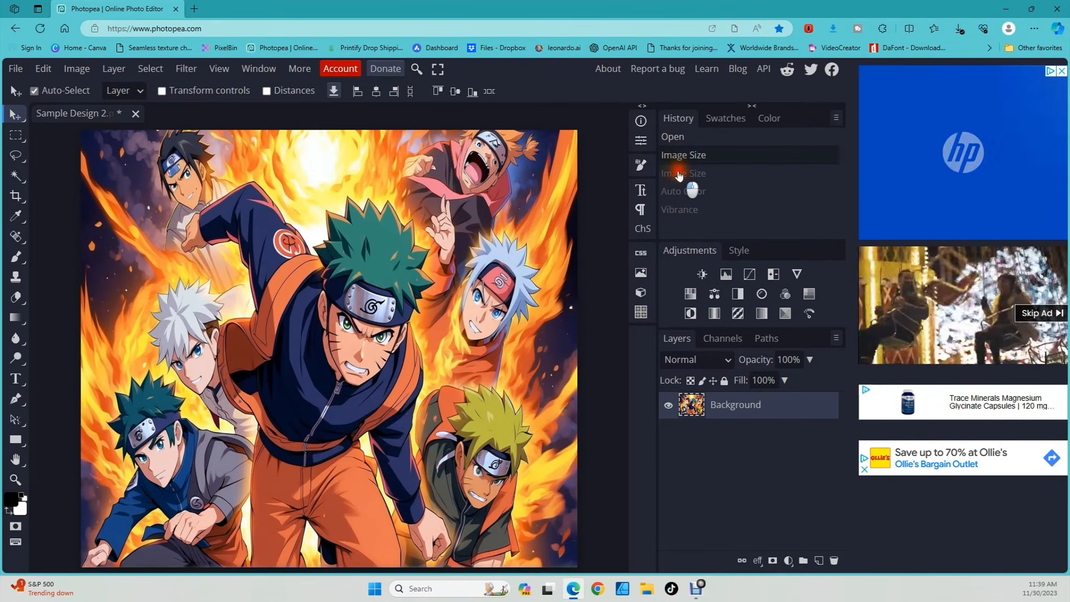
pyautogui.click(680, 173)
pyautogui.click(684, 192)
pyautogui.click(685, 210)
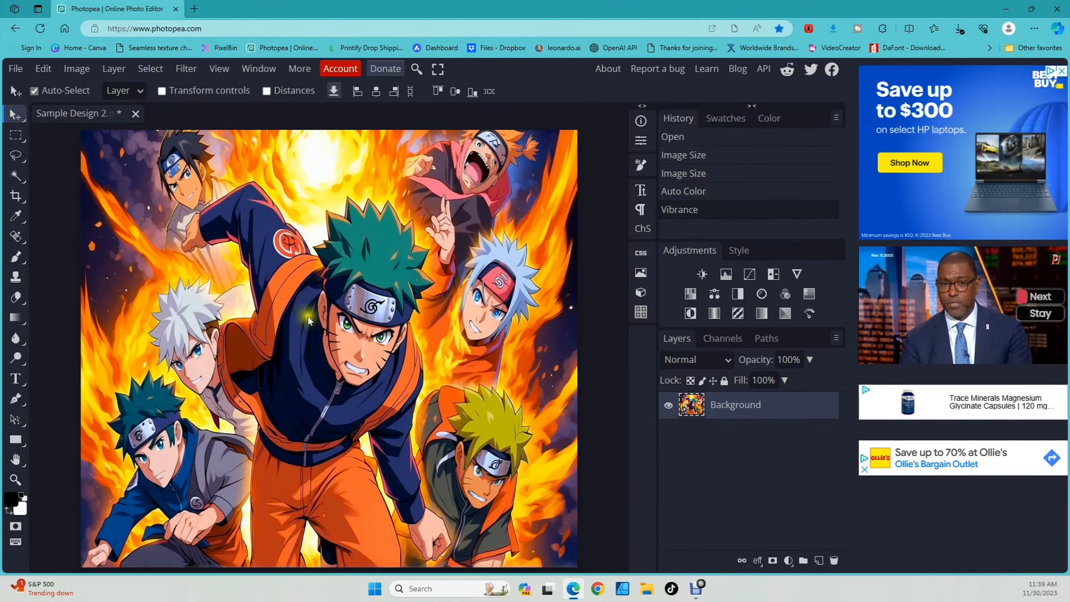
# Step: Bring up the PNG export settings for the design and set the dimension units to inches
pyautogui.click(16, 68)
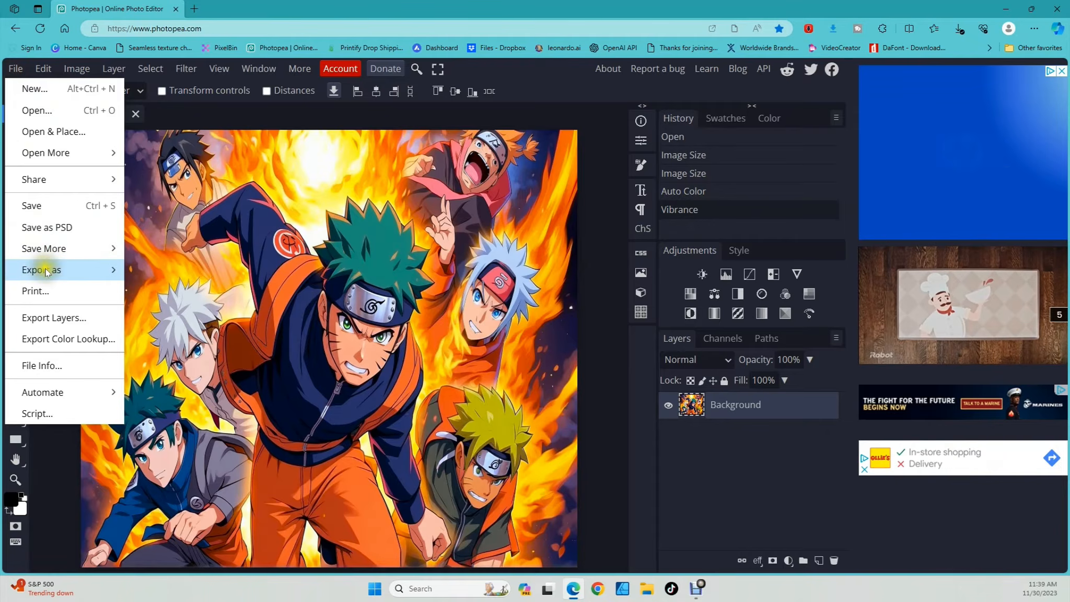
pyautogui.moveTo(42, 270)
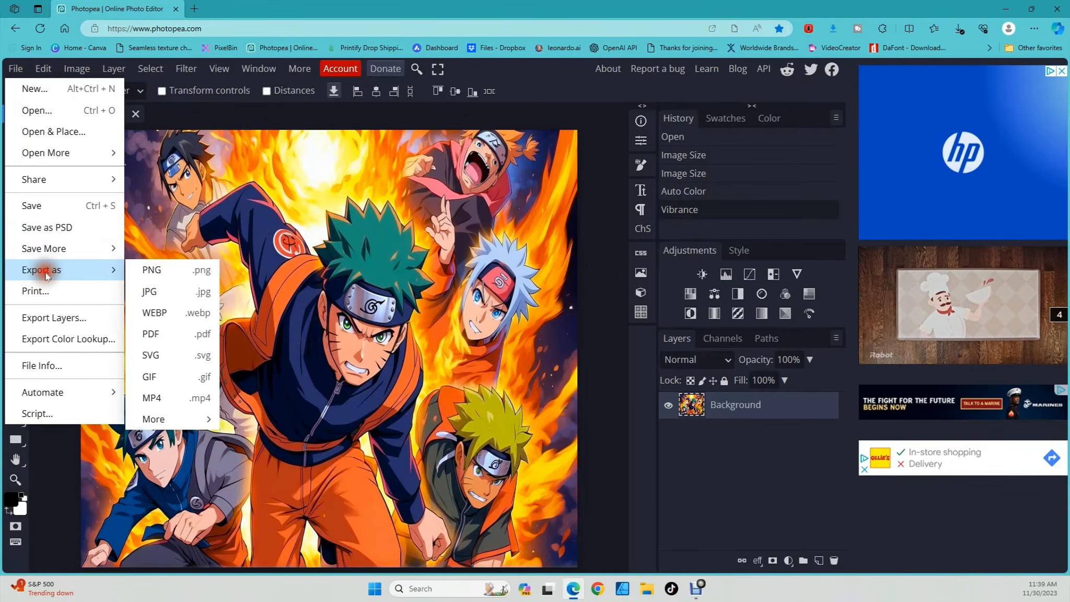
pyautogui.click(152, 270)
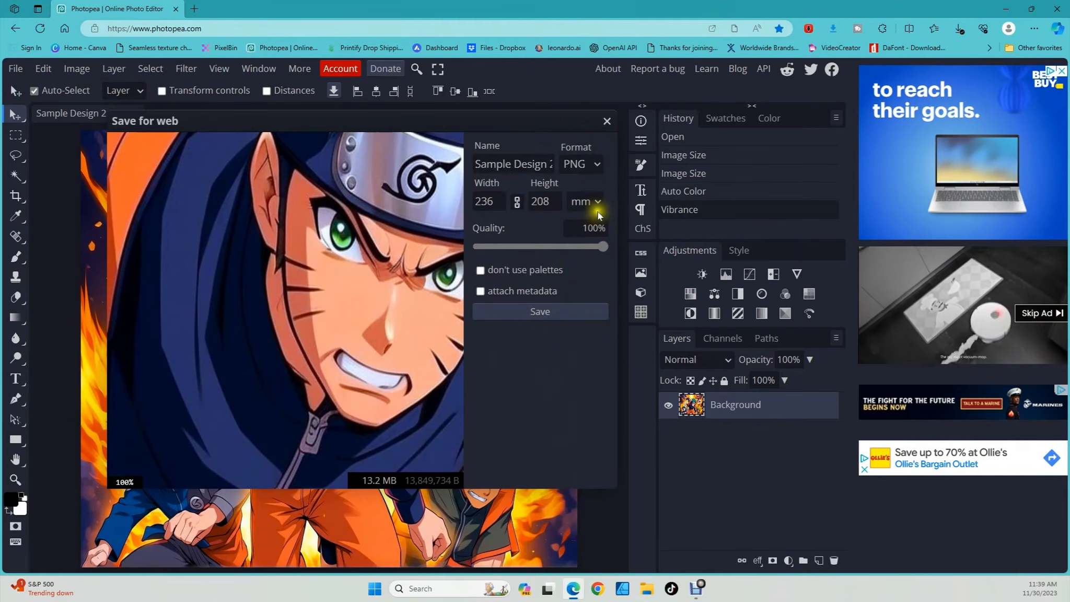
pyautogui.click(586, 201)
pyautogui.click(581, 282)
pyautogui.click(491, 206)
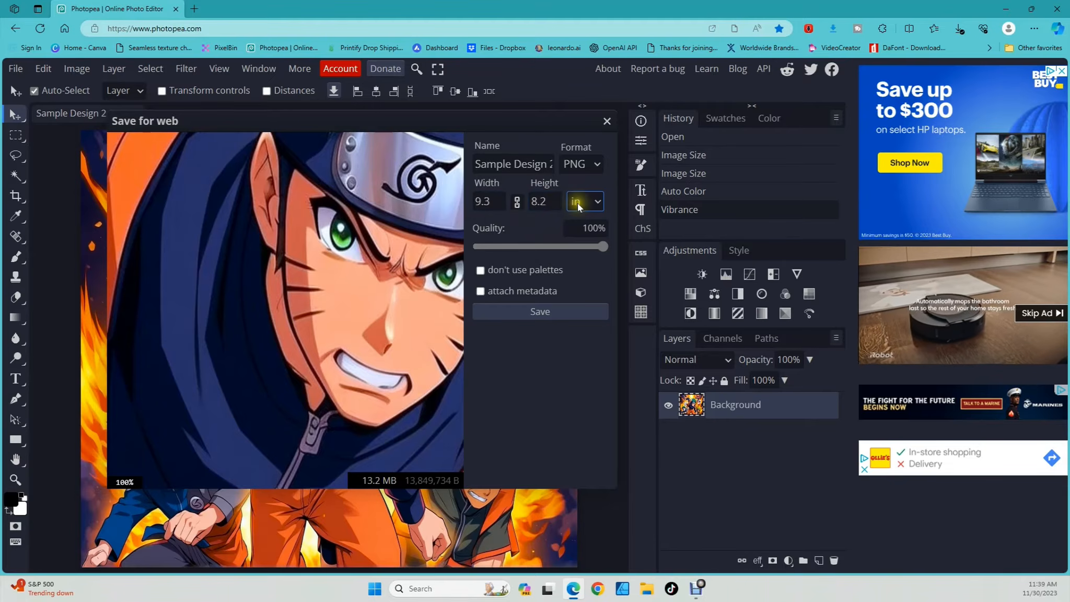
# Step: Save the design as a PNG at 100% quality and bring up the Downloads folder in a full-screen window
pyautogui.click(537, 311)
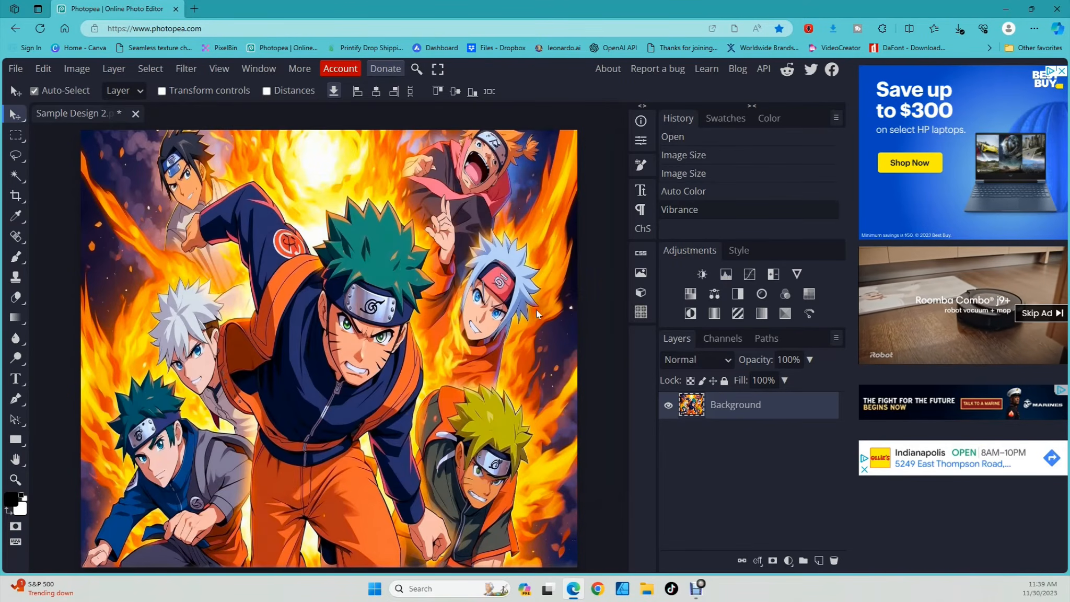
pyautogui.click(646, 590)
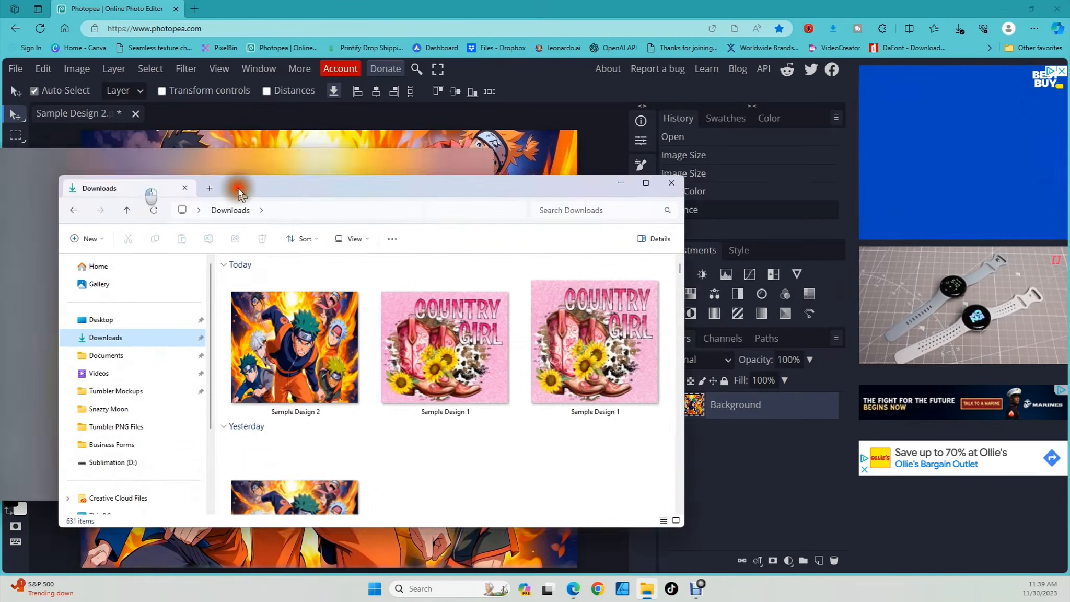
pyautogui.moveTo(238, 188); pyautogui.dragTo(382, 157)
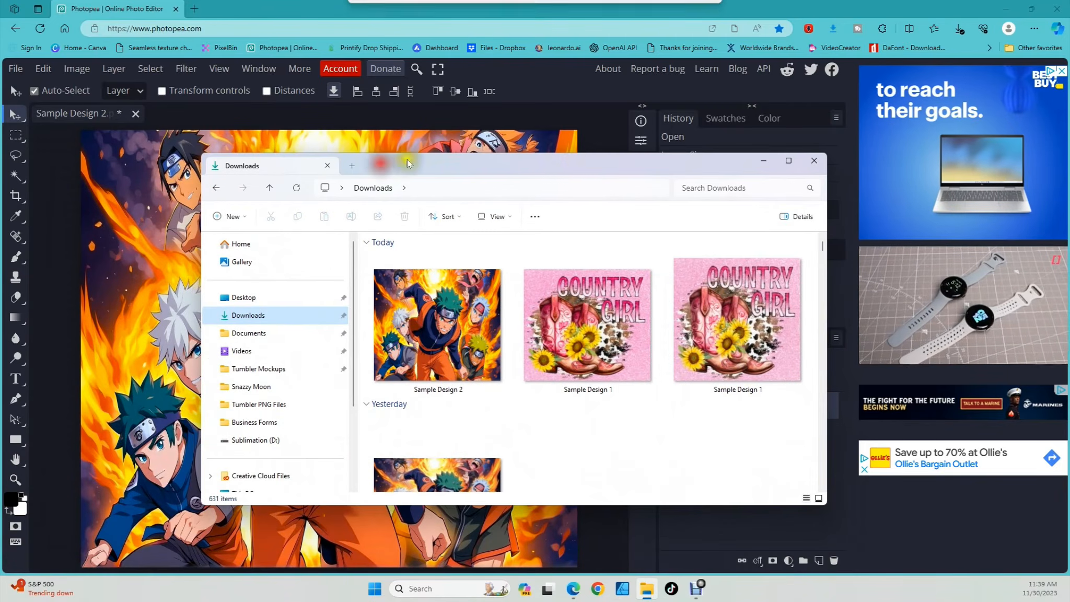
pyautogui.click(788, 160)
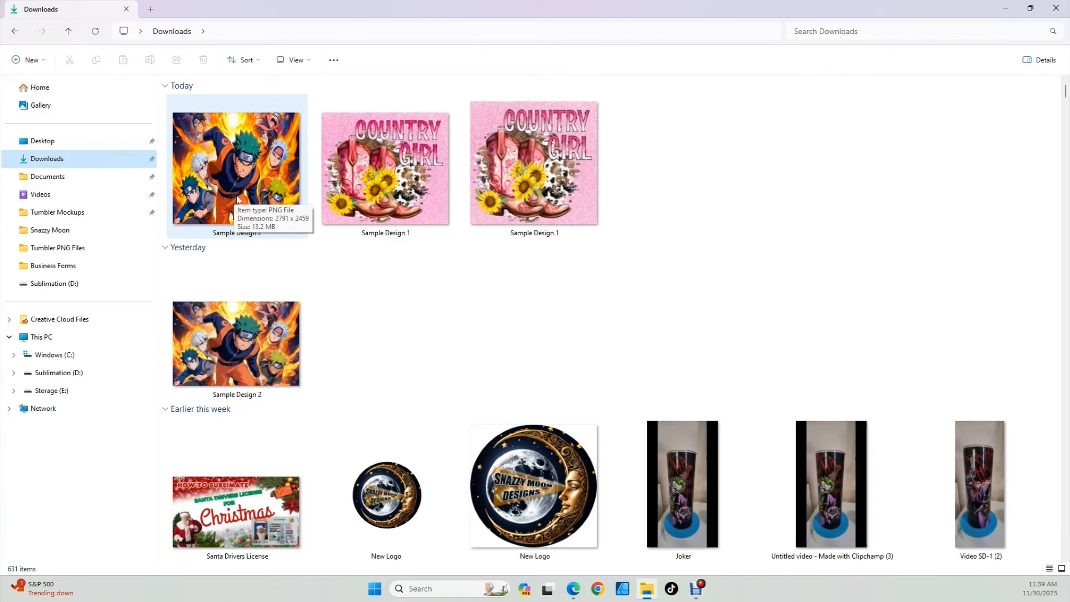
# Step: Examine the exported Sample Design 2 PNG's size and dpi information and its sharpness up close, and close the viewer and folder
pyautogui.doubleClick(225, 176)
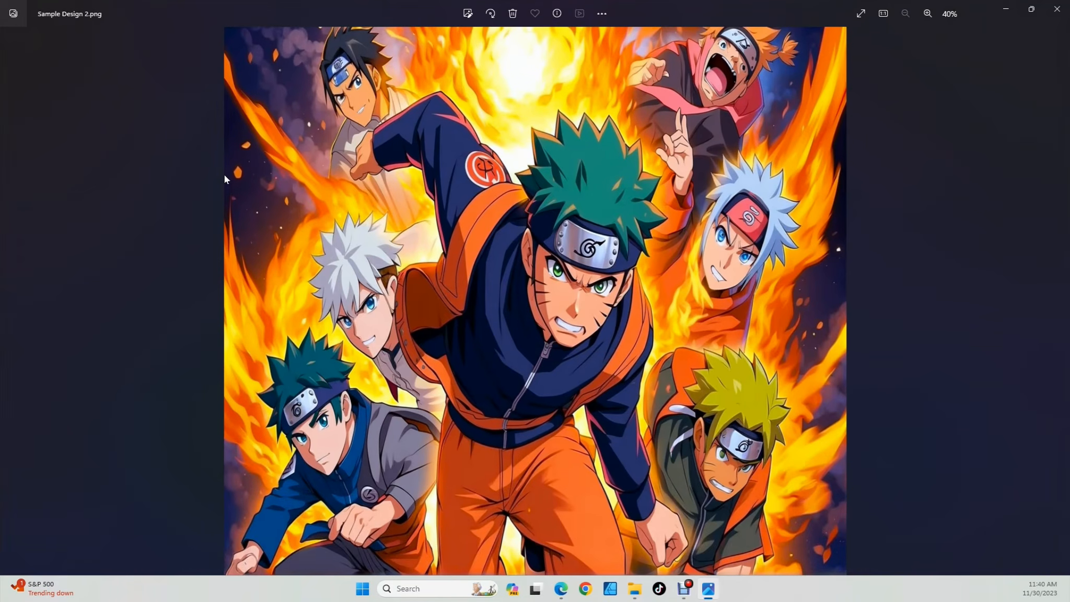
pyautogui.click(558, 14)
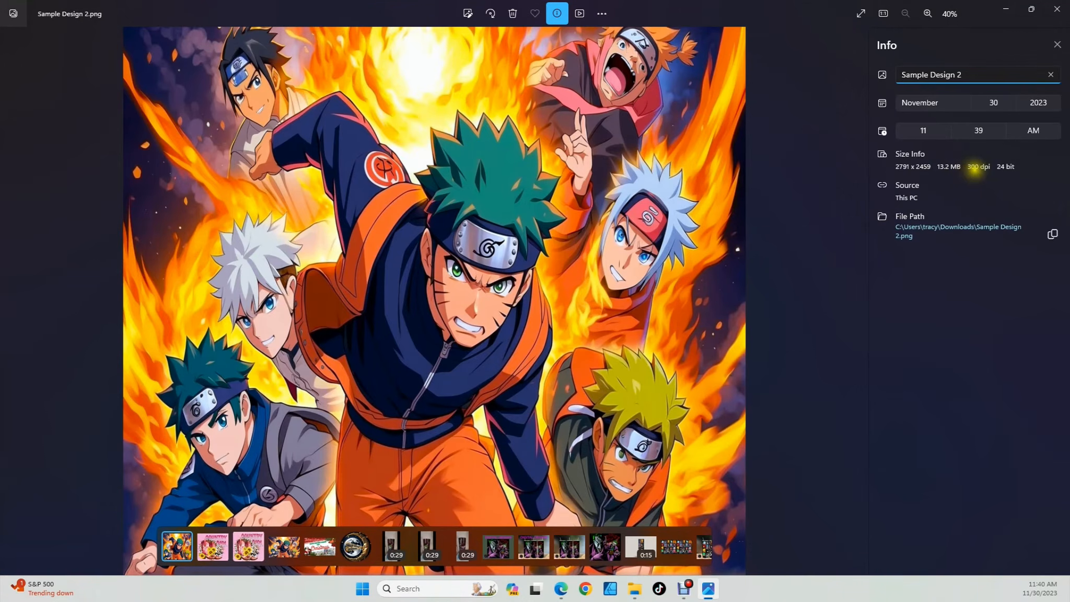
pyautogui.scroll(8, 430, 305)
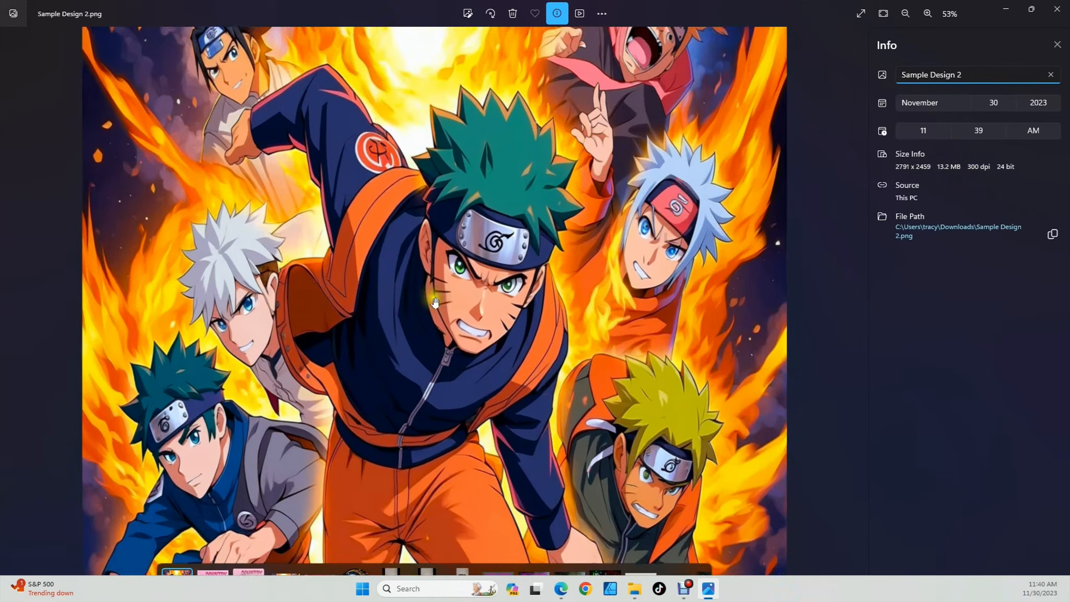
pyautogui.scroll(2, 433, 300)
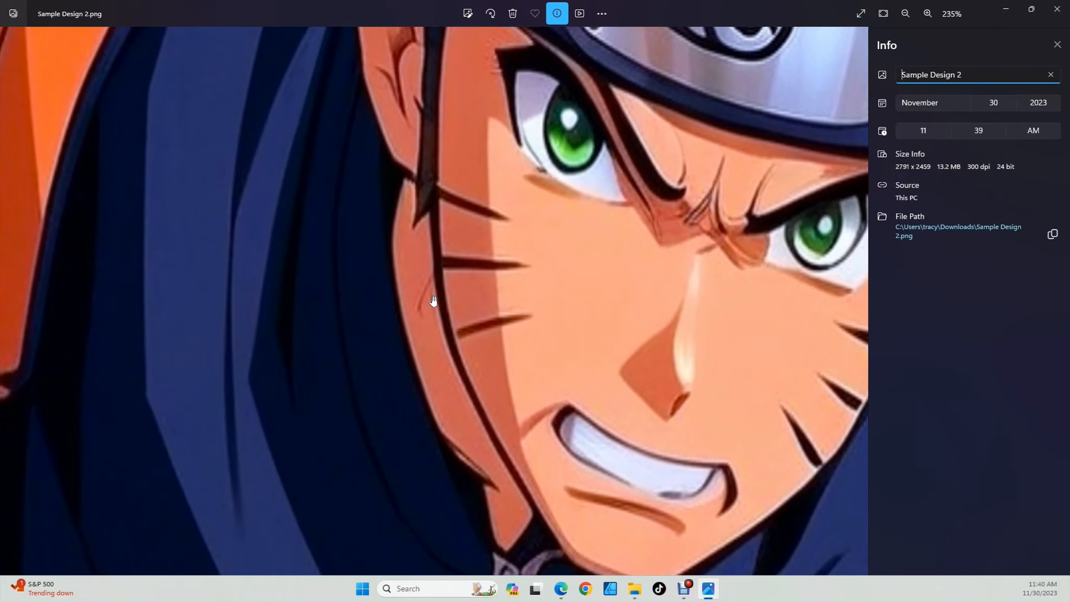
pyautogui.scroll(-4, 433, 300)
pyautogui.scroll(-6, 433, 300)
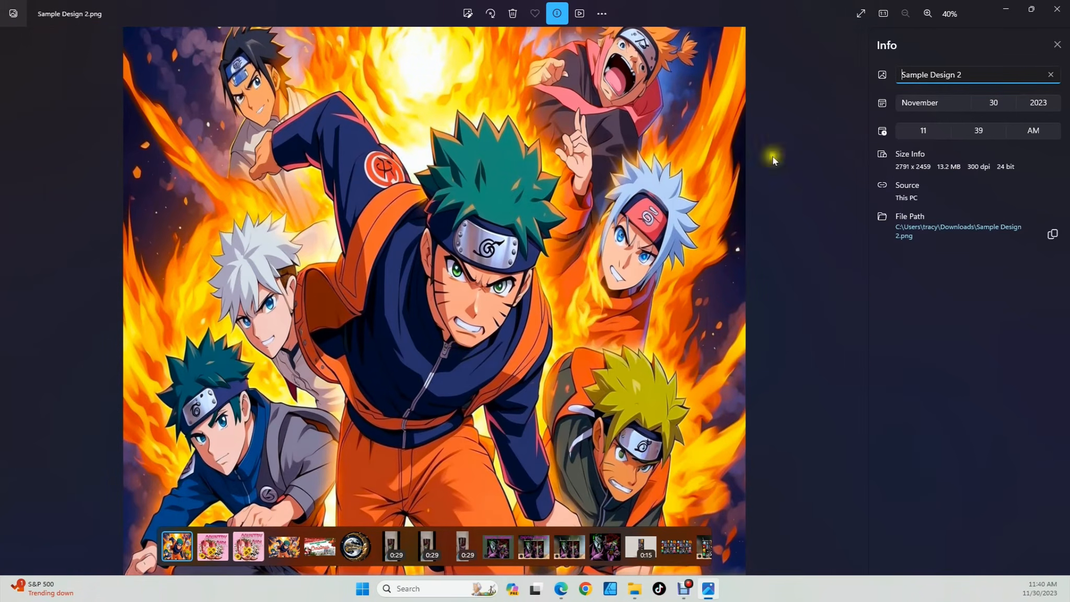
pyautogui.click(1055, 10)
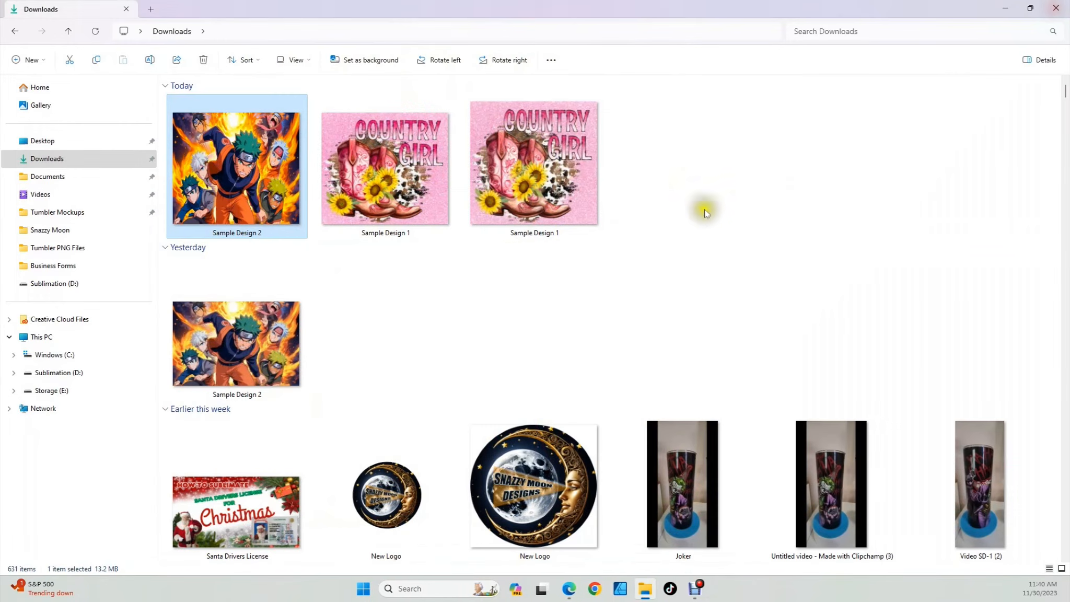
pyautogui.click(1054, 10)
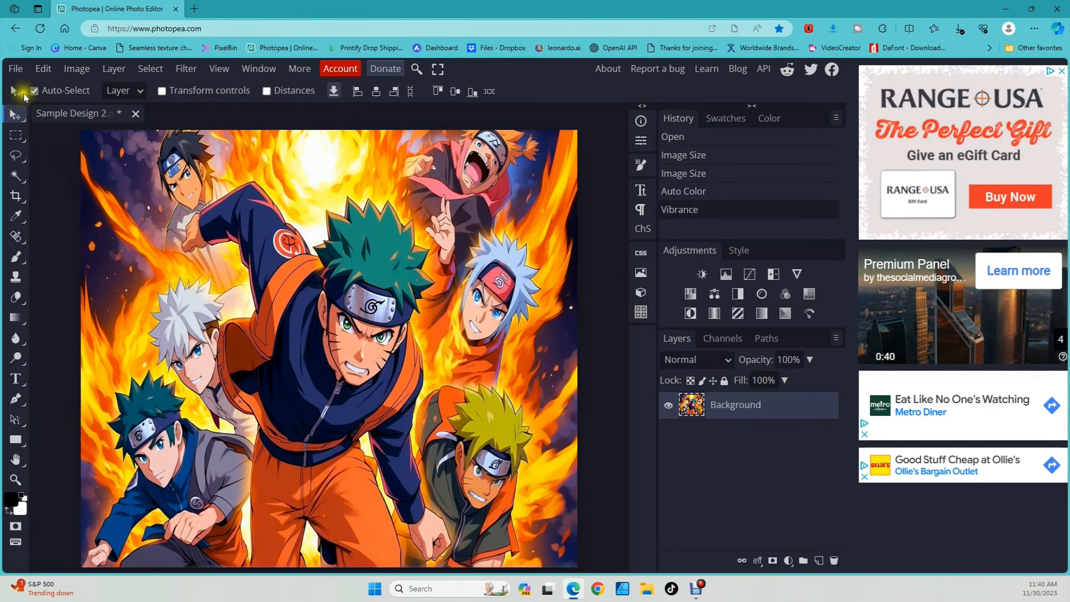
# Step: Start printing the design from its PDF preview and switch to the system print dialog
pyautogui.click(15, 69)
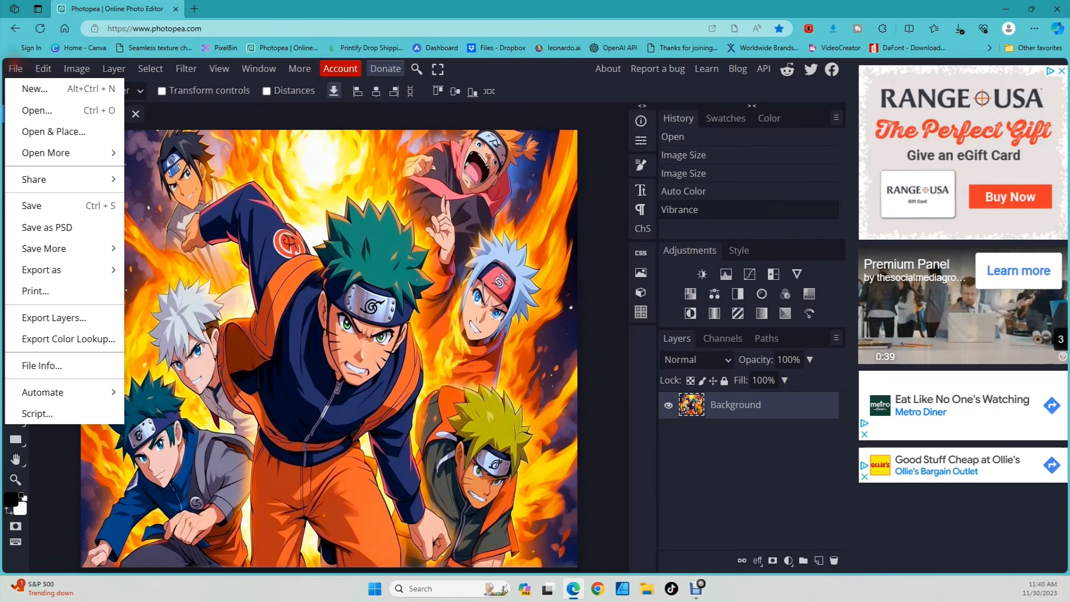
pyautogui.click(46, 290)
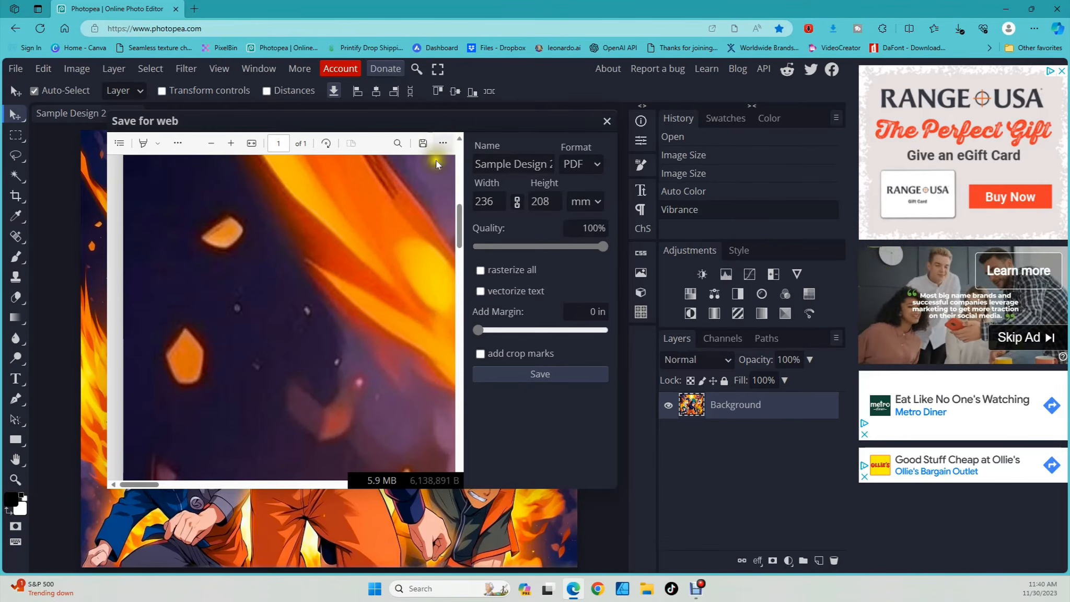
pyautogui.click(443, 145)
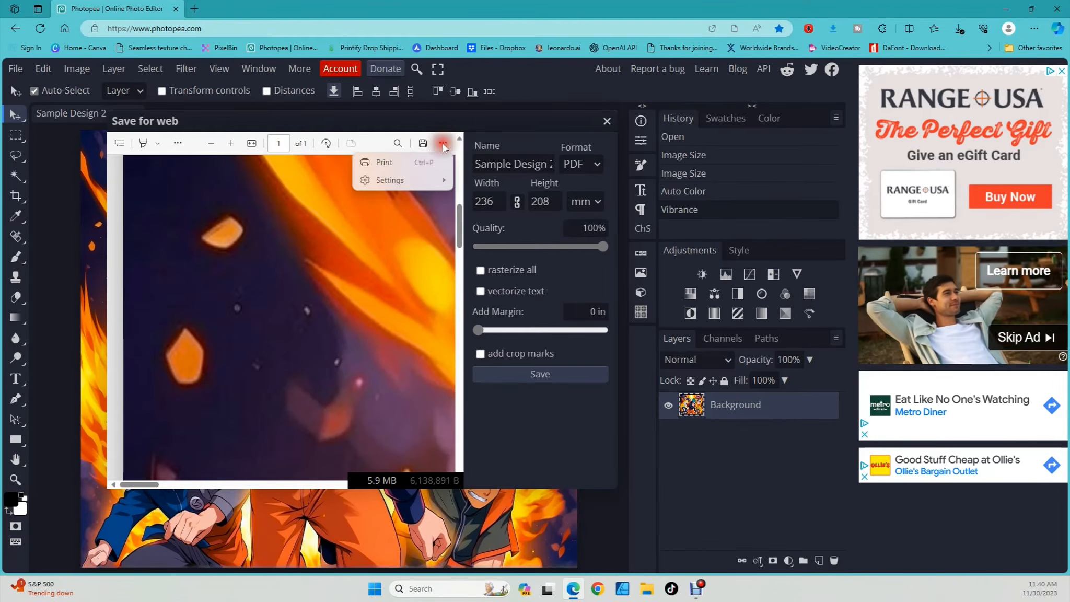
pyautogui.click(379, 162)
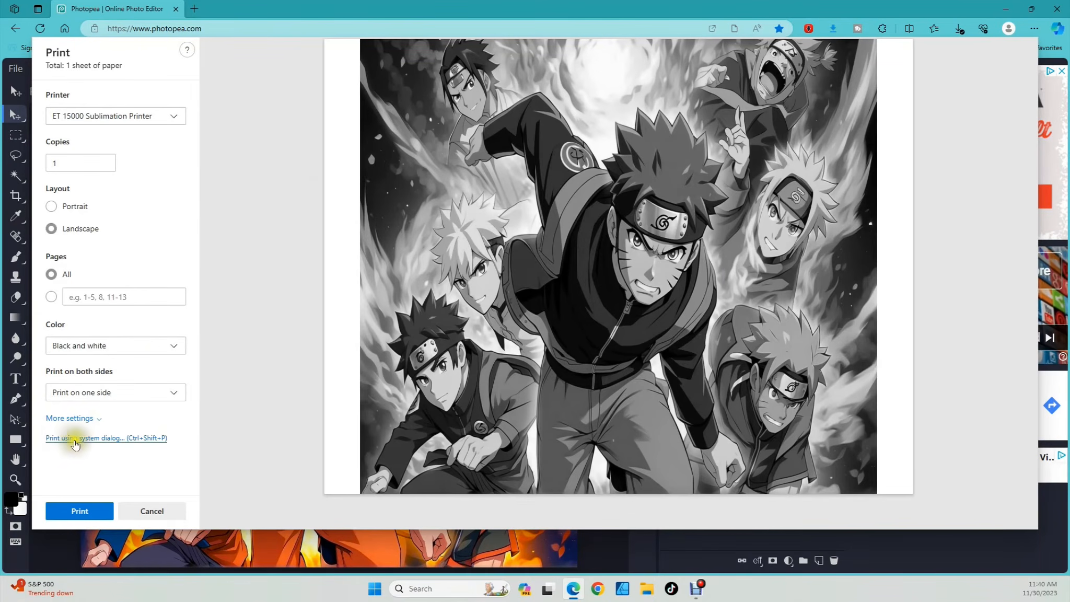
pyautogui.click(76, 439)
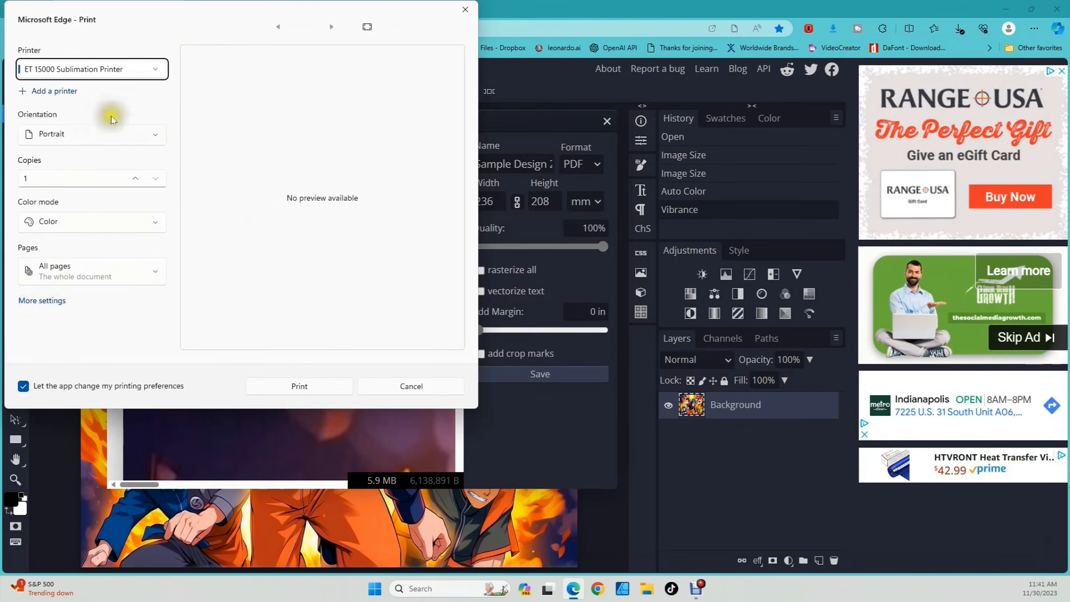
# Step: Select the F170 Sublimation Printer and accept its printing preferences with the 8.5 x 11 Sublimation preset
pyautogui.click(155, 69)
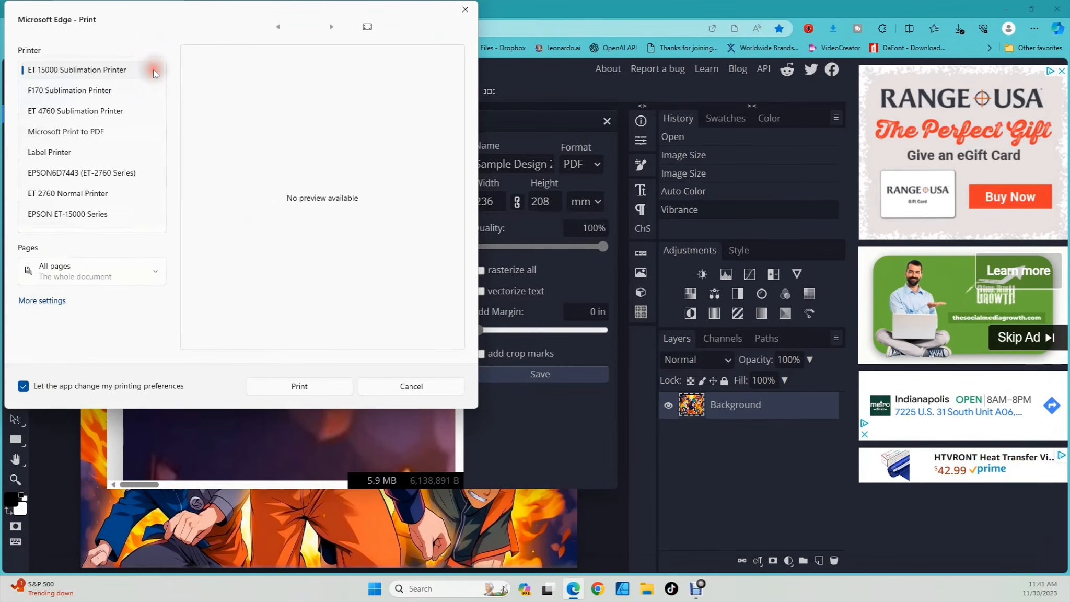
pyautogui.click(67, 92)
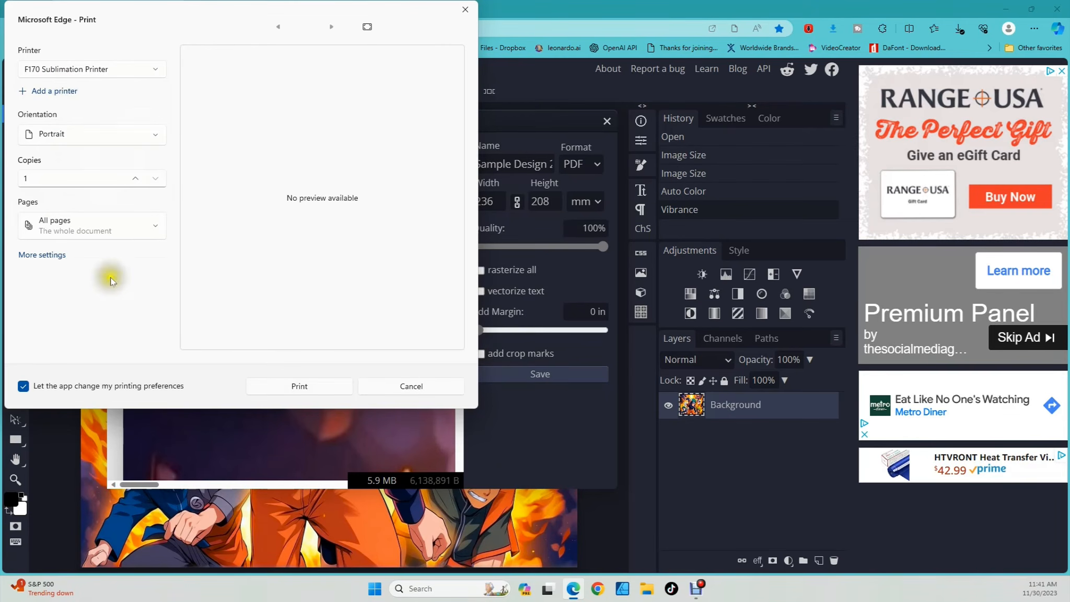
pyautogui.click(46, 258)
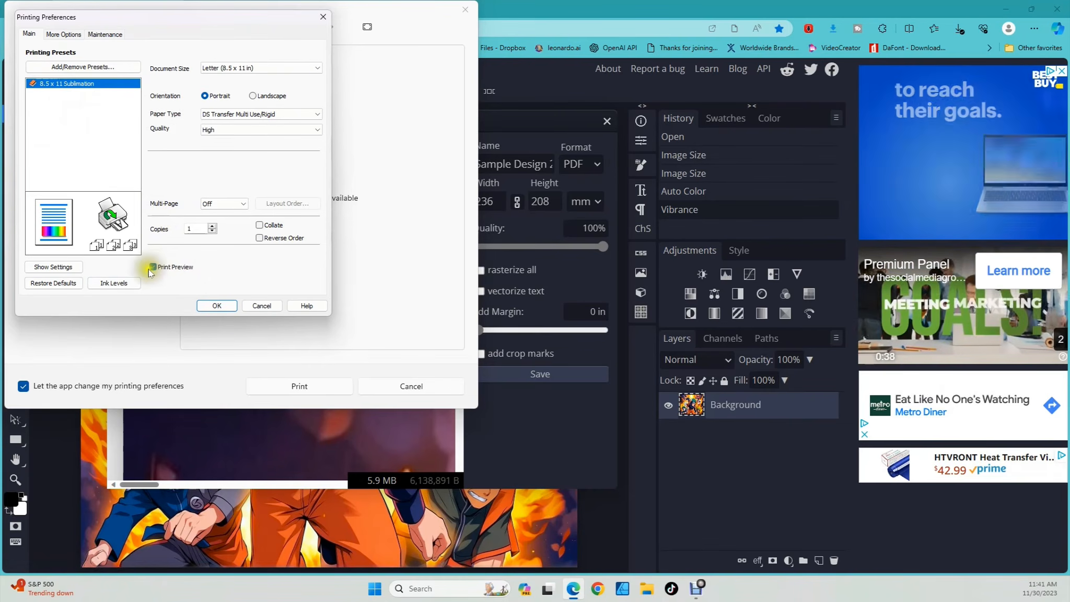
pyautogui.click(216, 306)
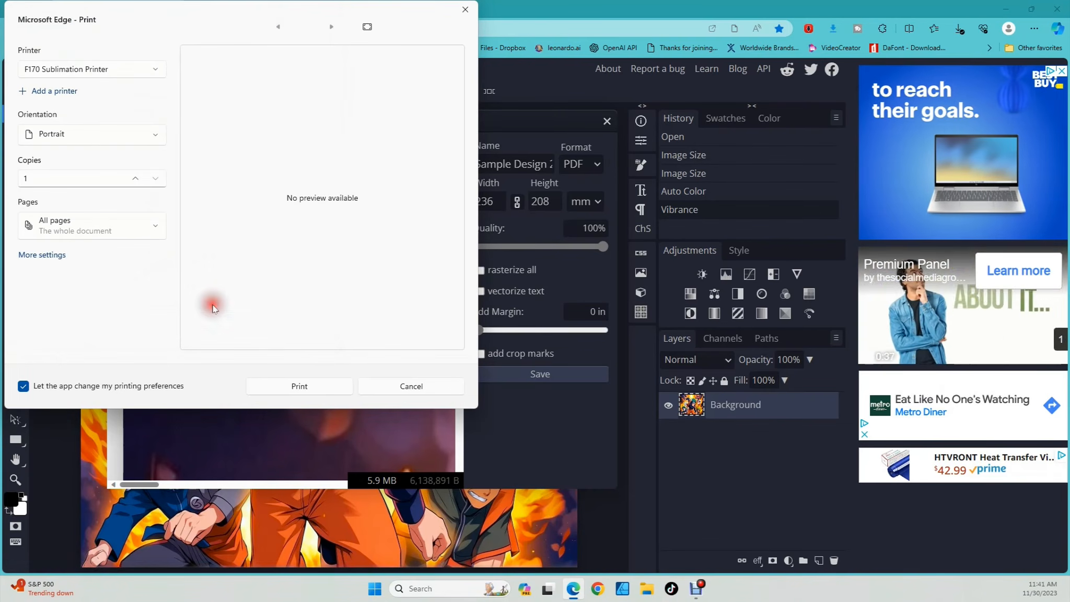
# Step: Print the design through the print preview and close the export settings
pyautogui.click(290, 386)
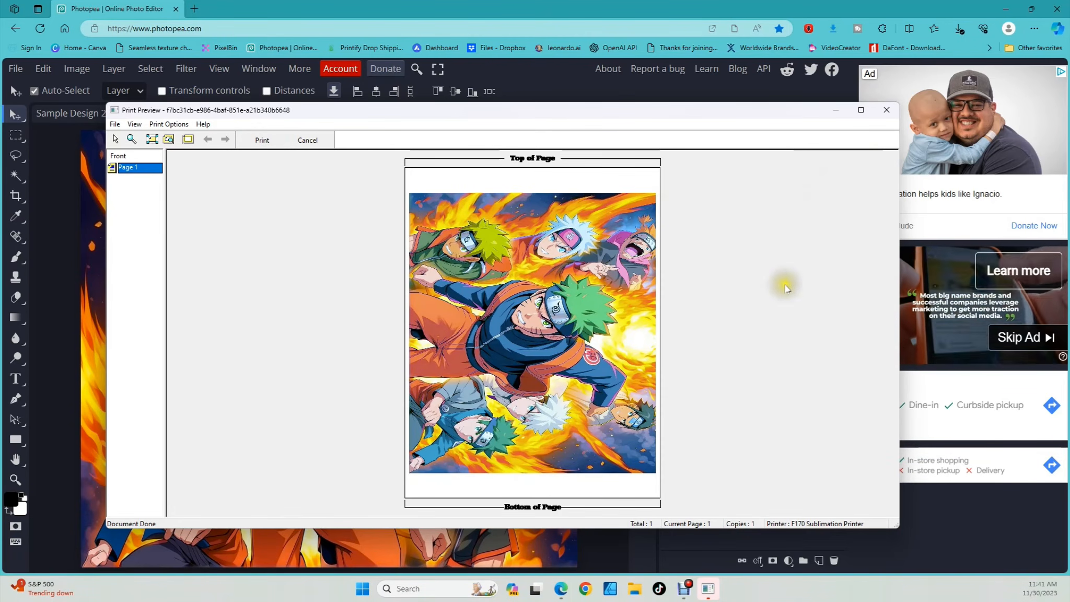
pyautogui.click(887, 108)
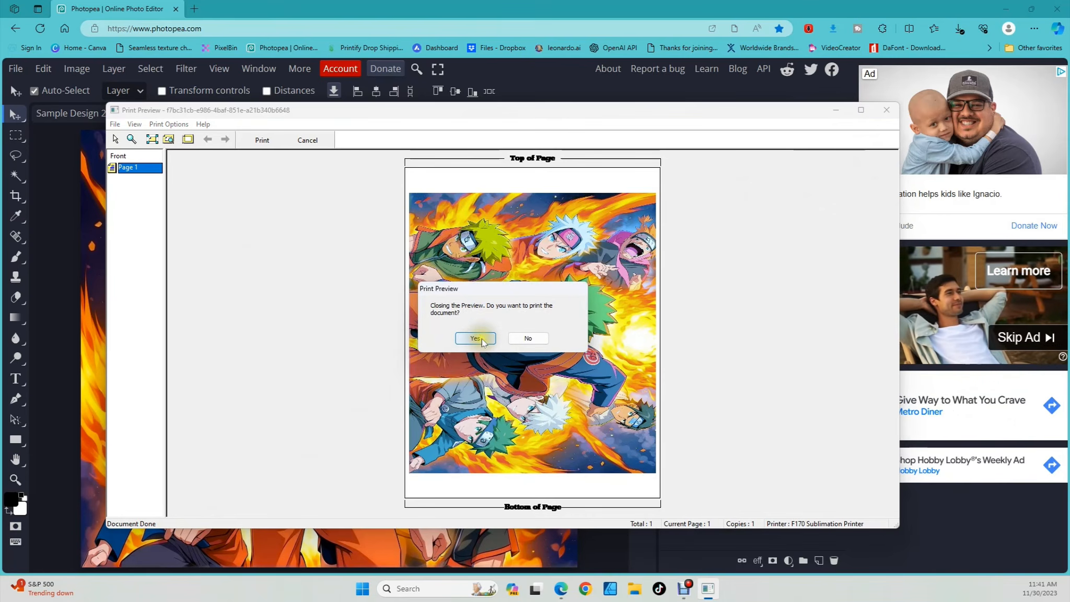
pyautogui.click(482, 338)
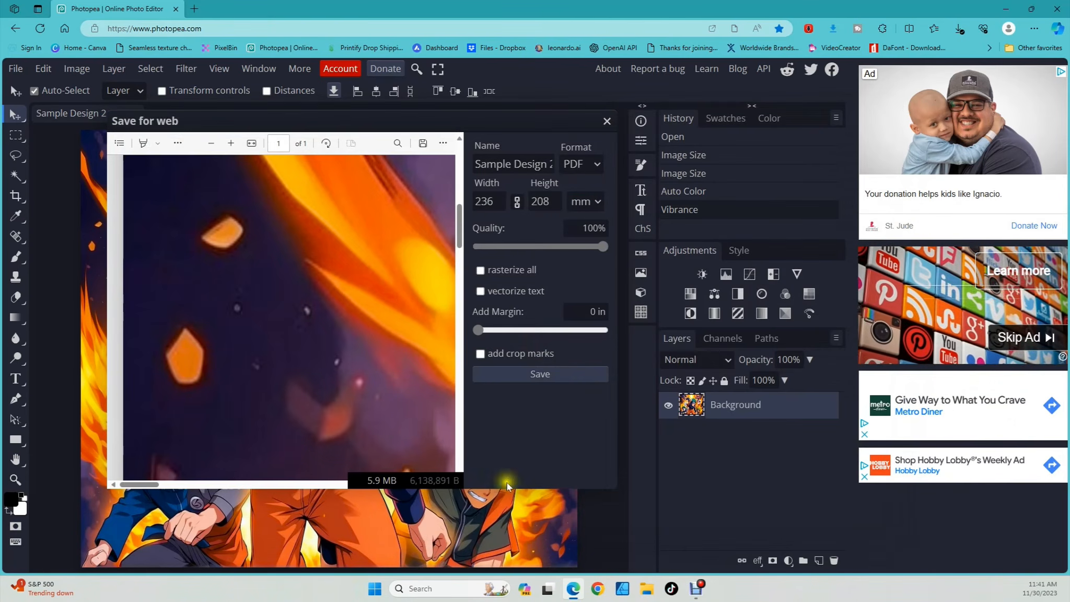
pyautogui.click(606, 121)
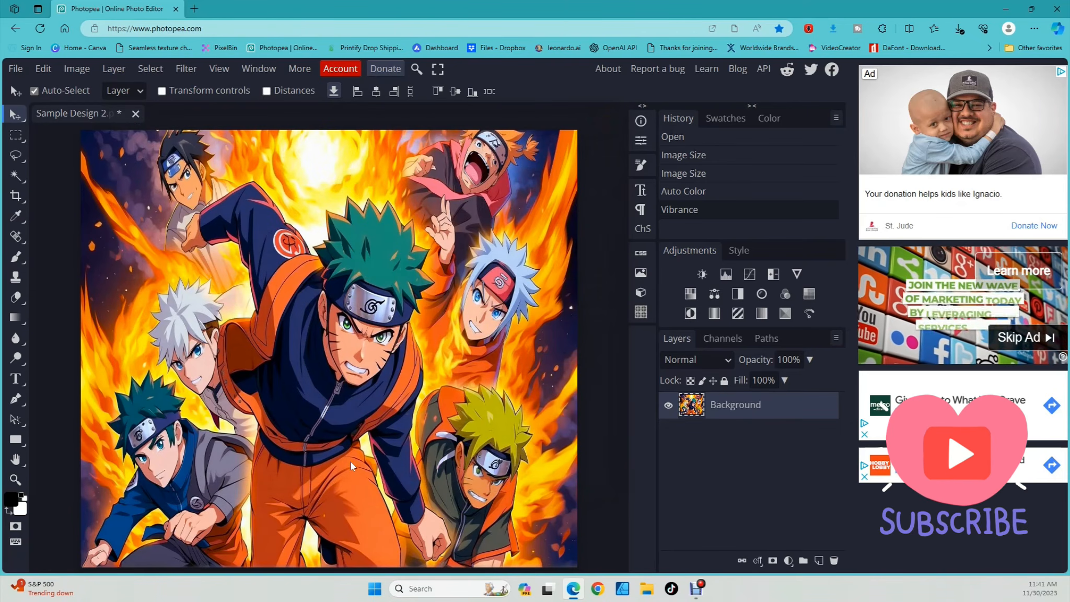